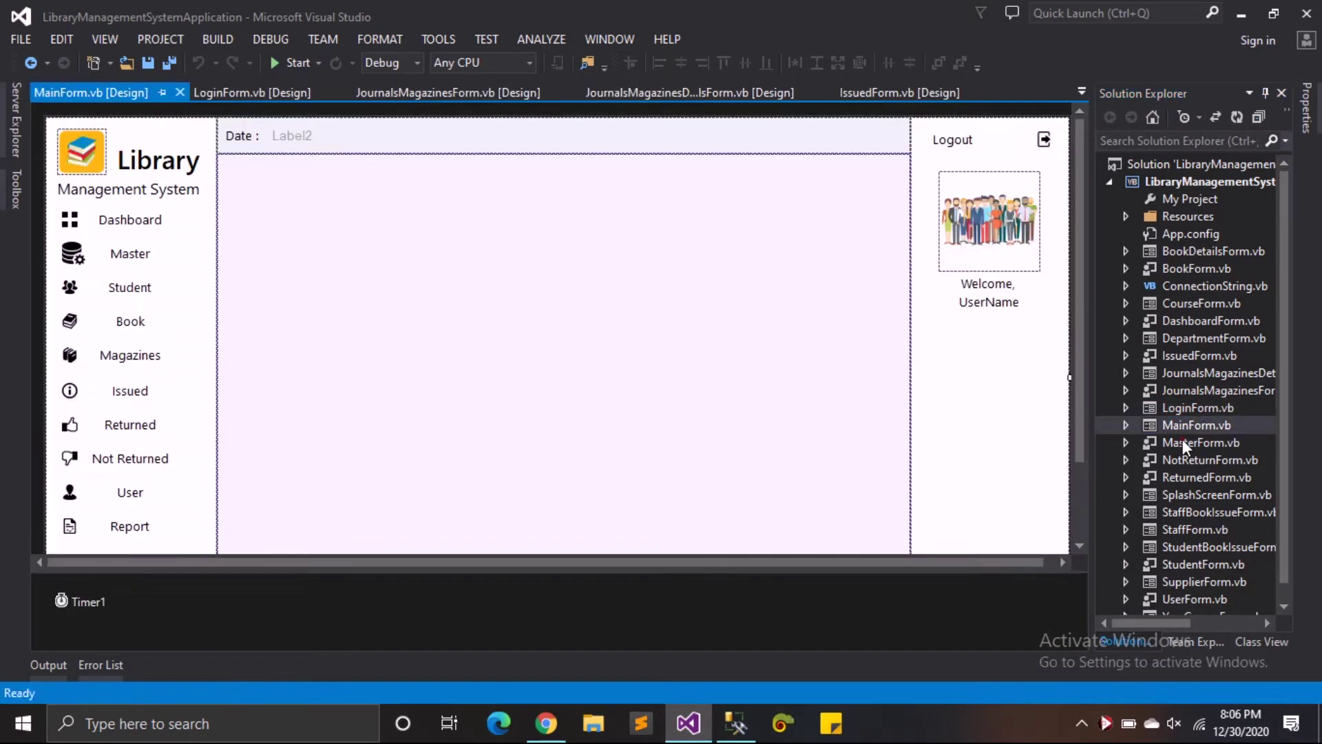
- Open the MasterForm, NotReturnForm, ReturnedForm, SplashScreenForm and StaffBookIssueForm designers
double_click(1184, 441)
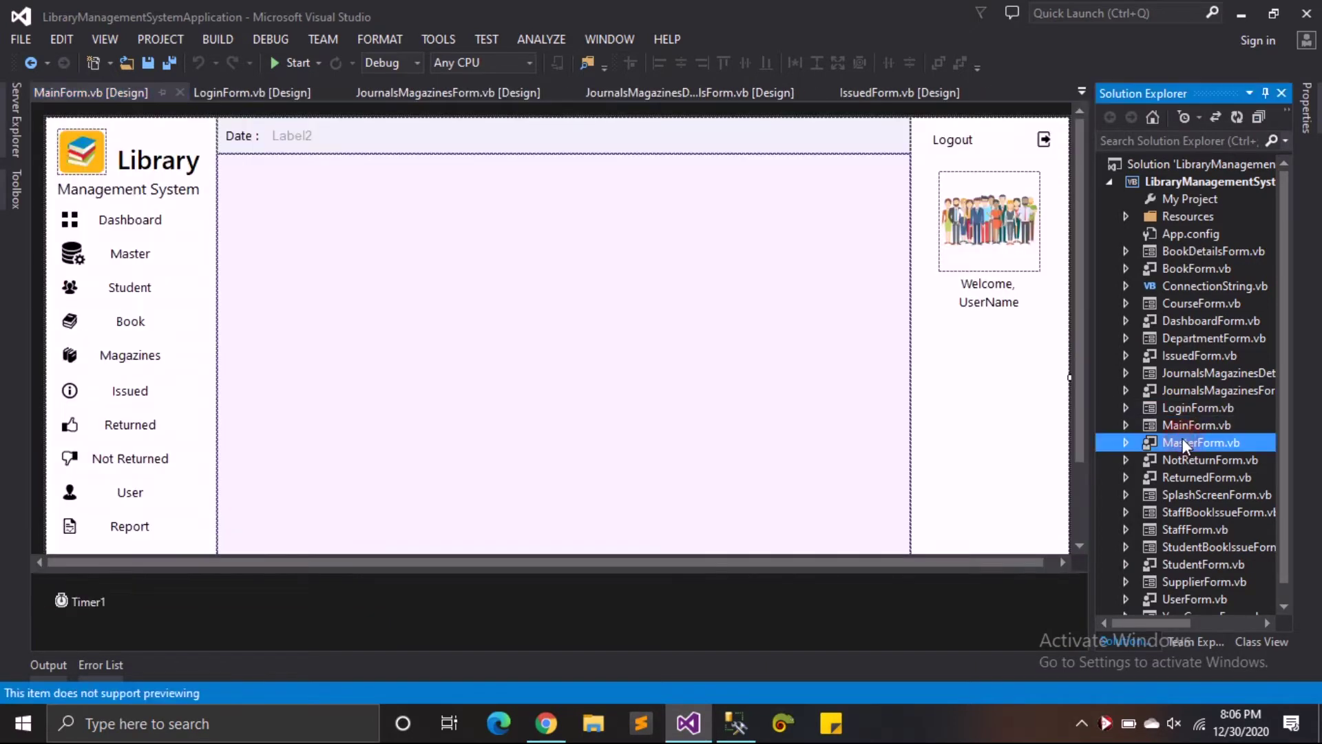
double_click(1196, 460)
double_click(1204, 478)
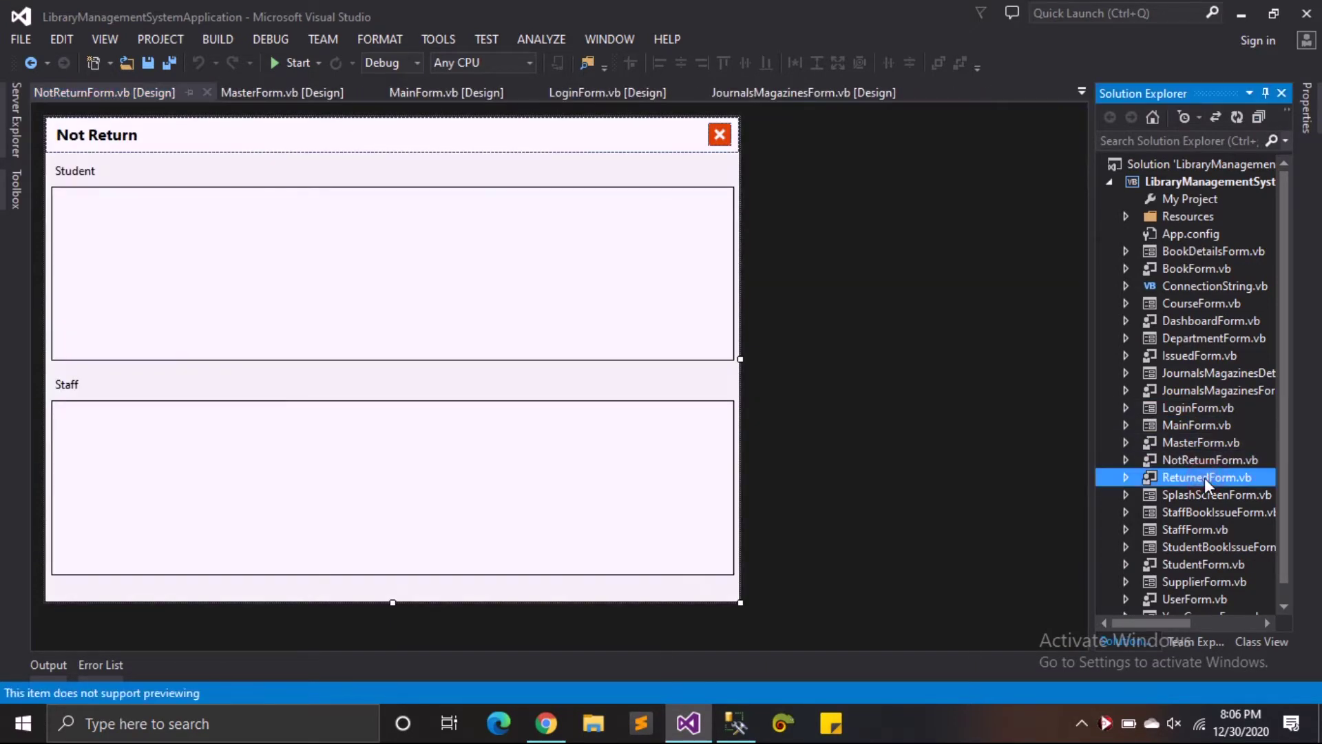
double_click(1202, 496)
double_click(1201, 513)
- Open the StaffForm, StudentBookIssueForm, StudentForm and SupplierForm designers, then start debugging
double_click(1193, 529)
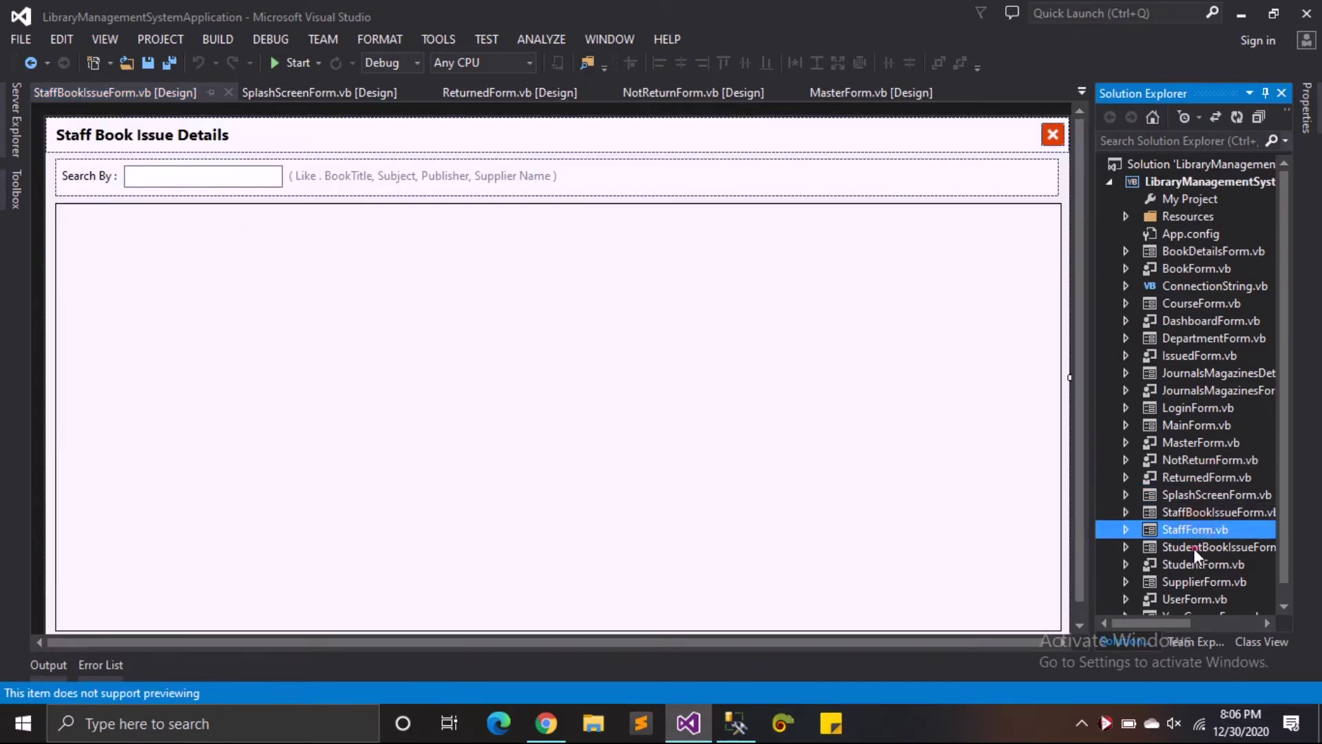
double_click(1193, 547)
double_click(1196, 563)
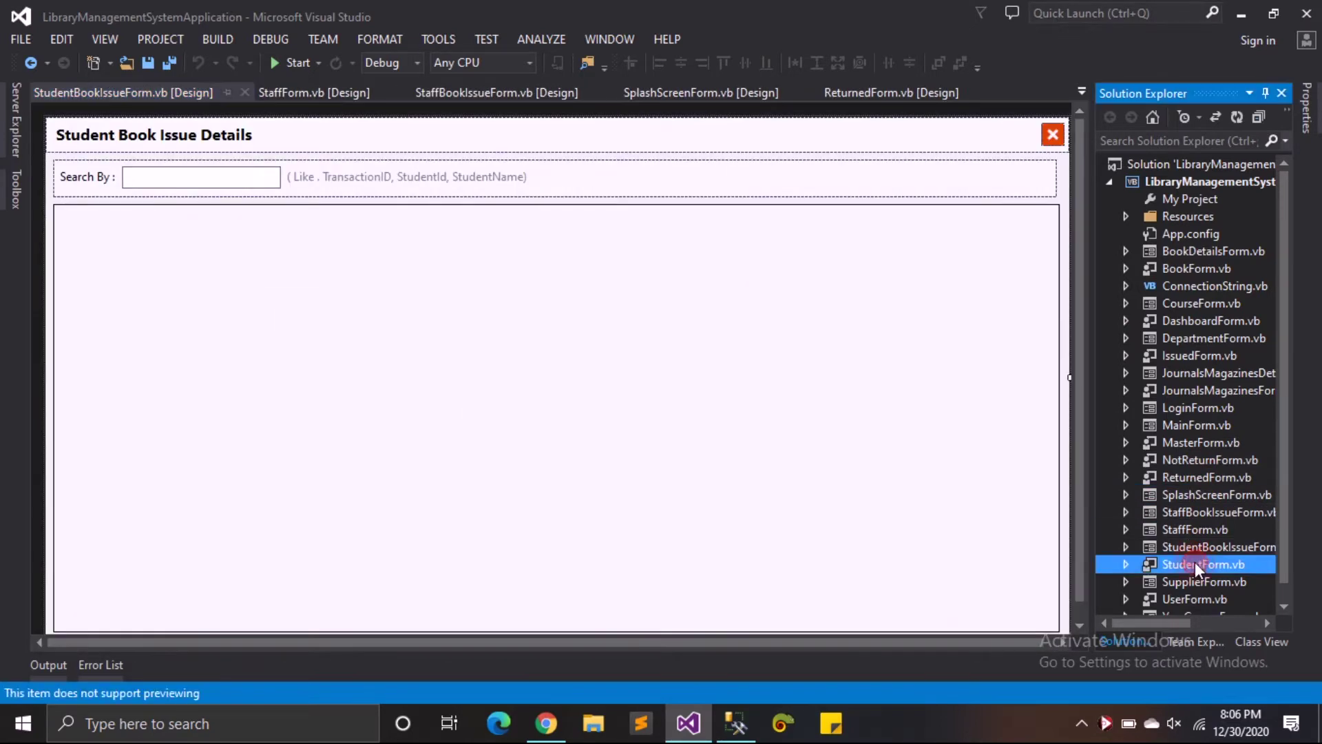
double_click(1197, 584)
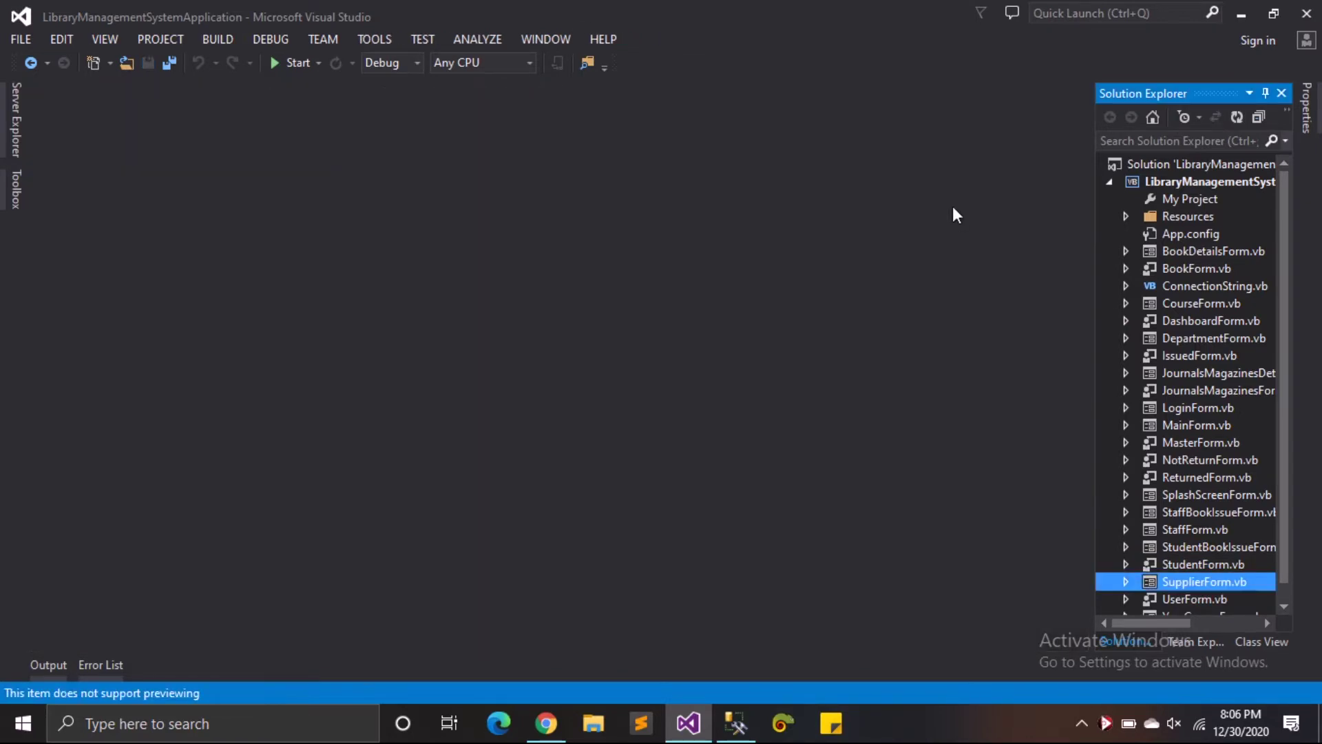
left_click(307, 65)
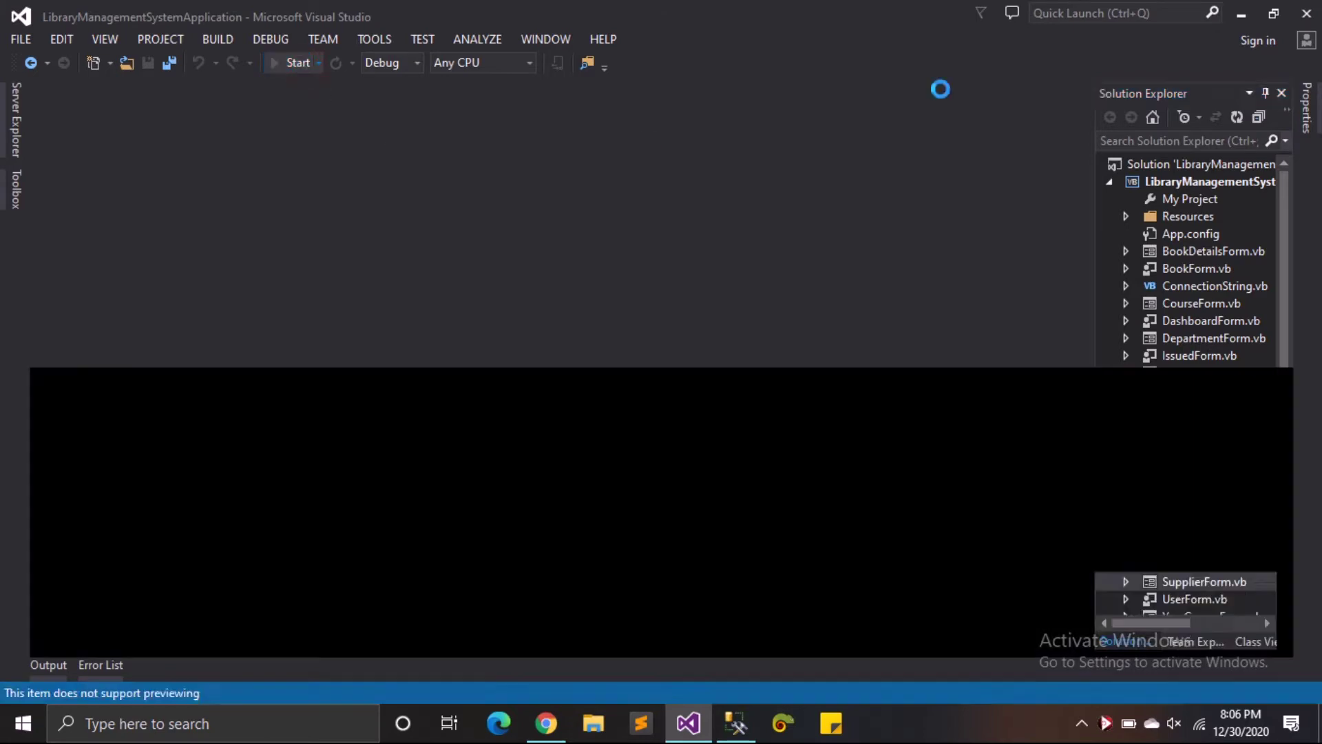
- Sign in with the staff username and password, retrying after the Login Denied message
left_click(1241, 15)
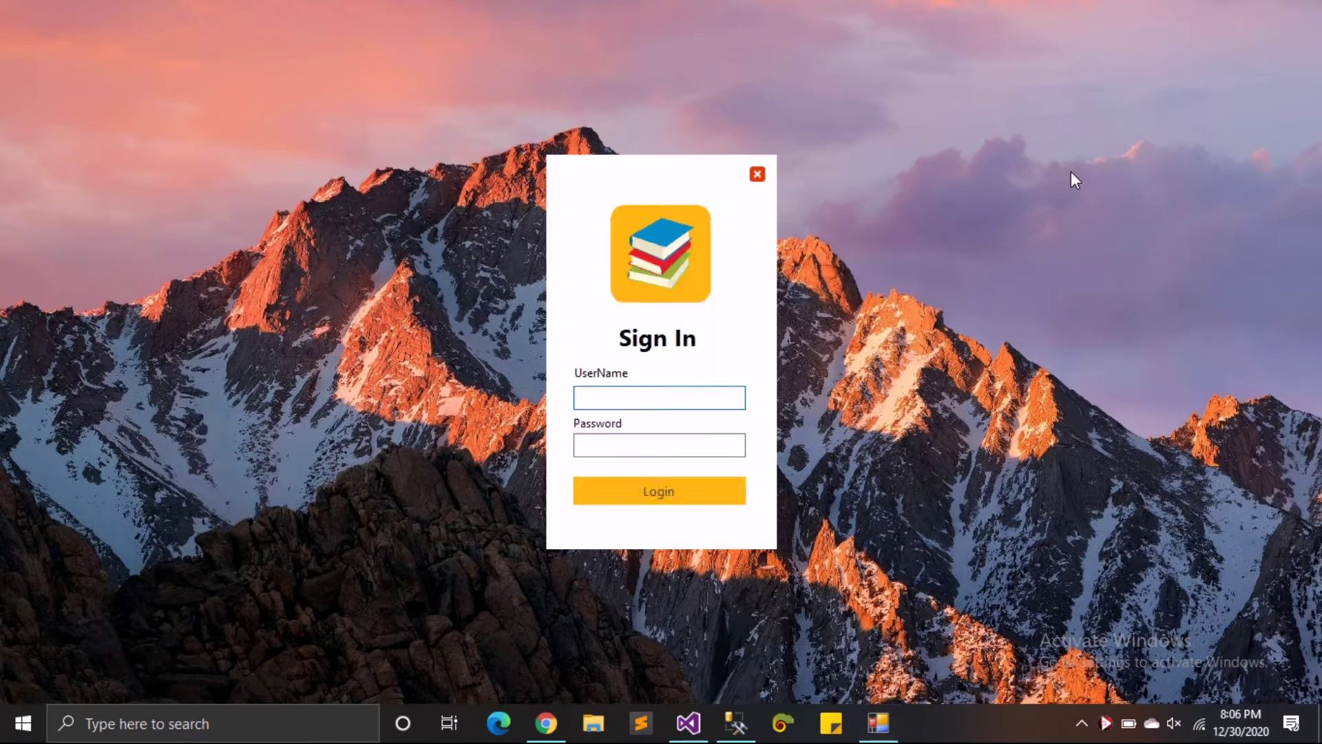
key("Tab")
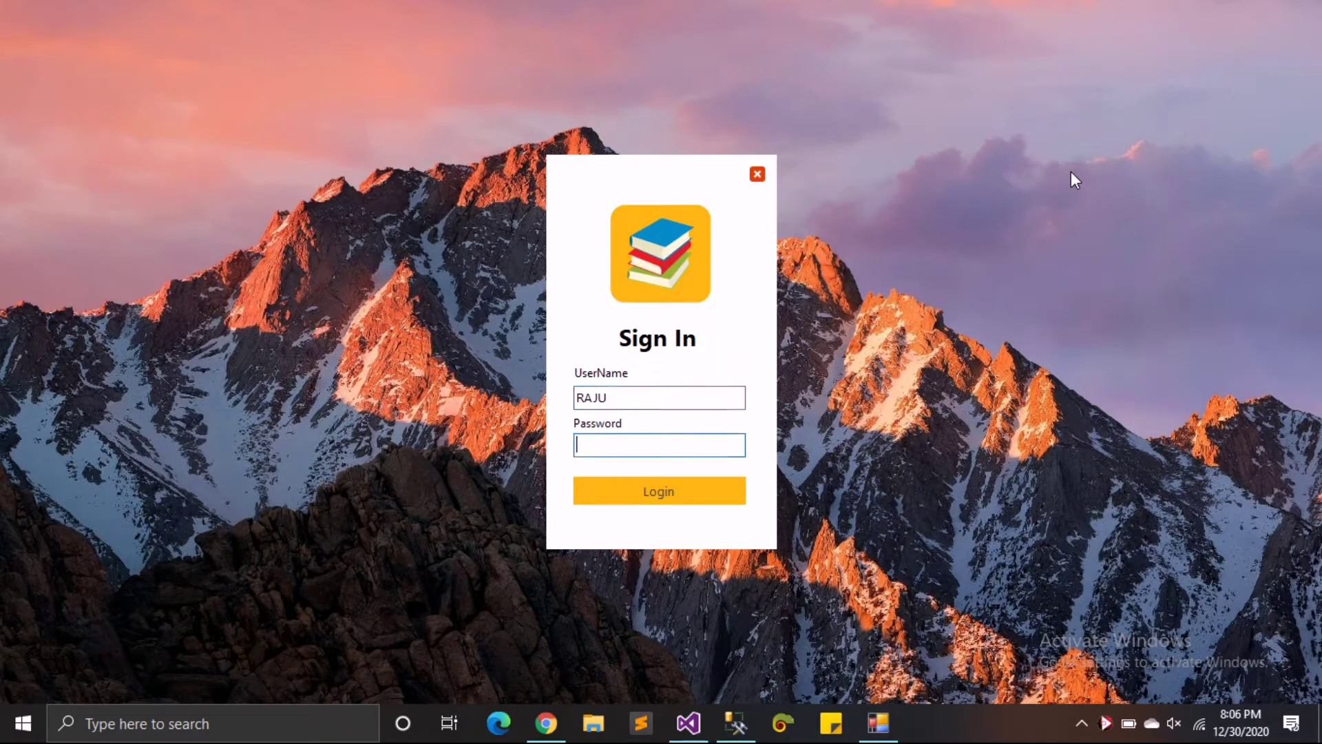
key("Tab")
key("Return")
key("Return")
key("Tab")
key("Return")
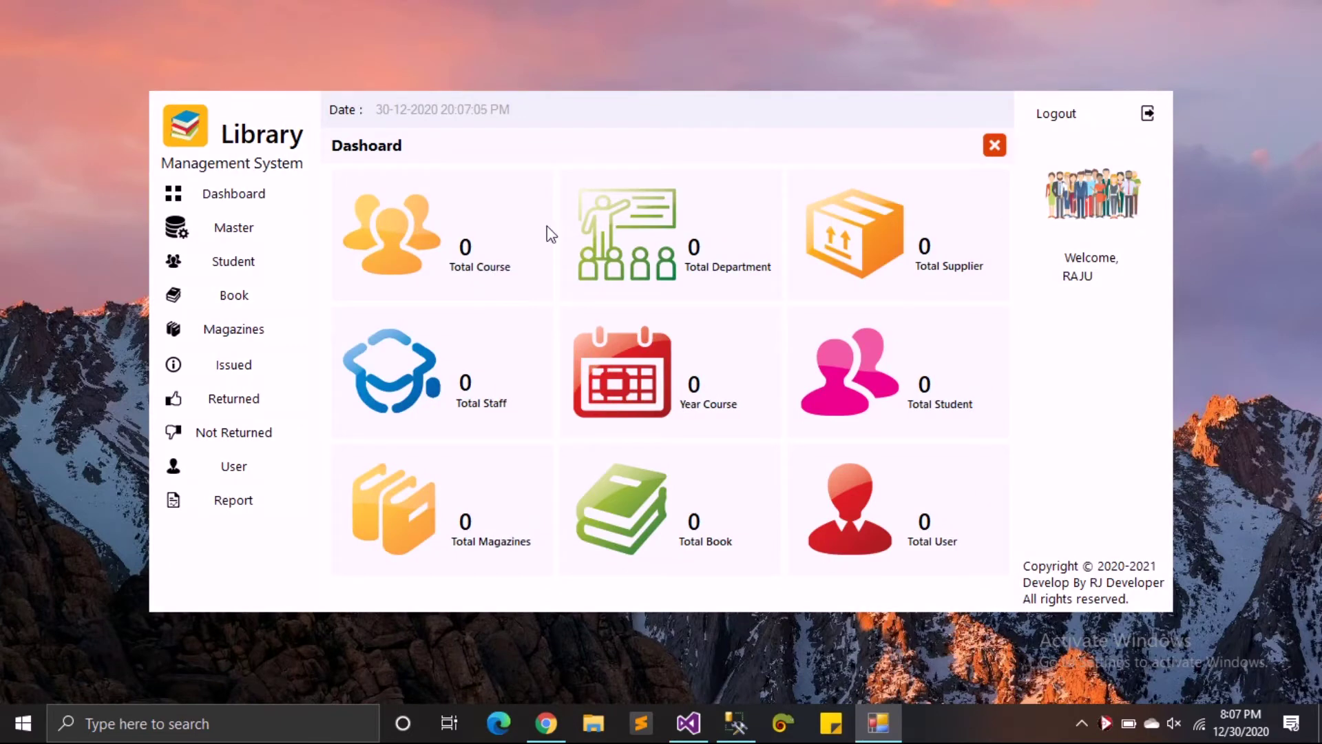
- Add a new course named BCA under Master > Course
left_click(269, 231)
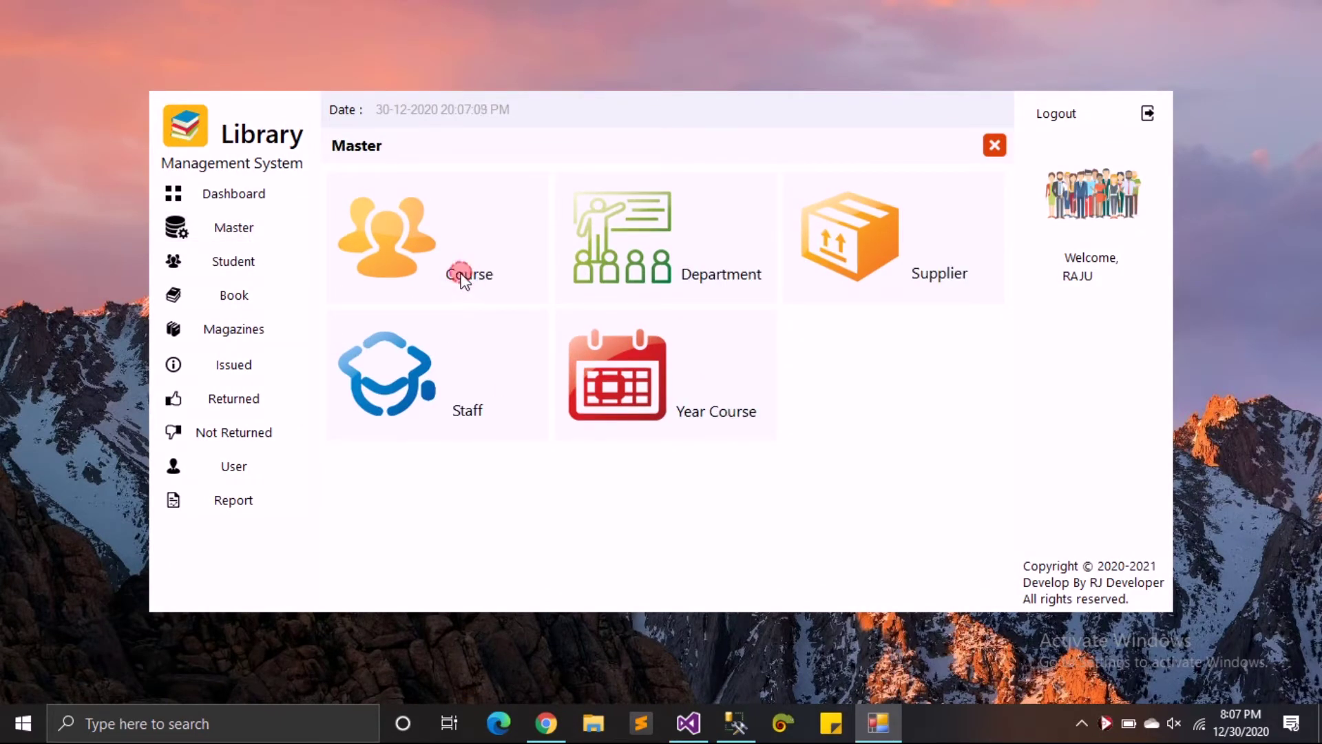
left_click(392, 228)
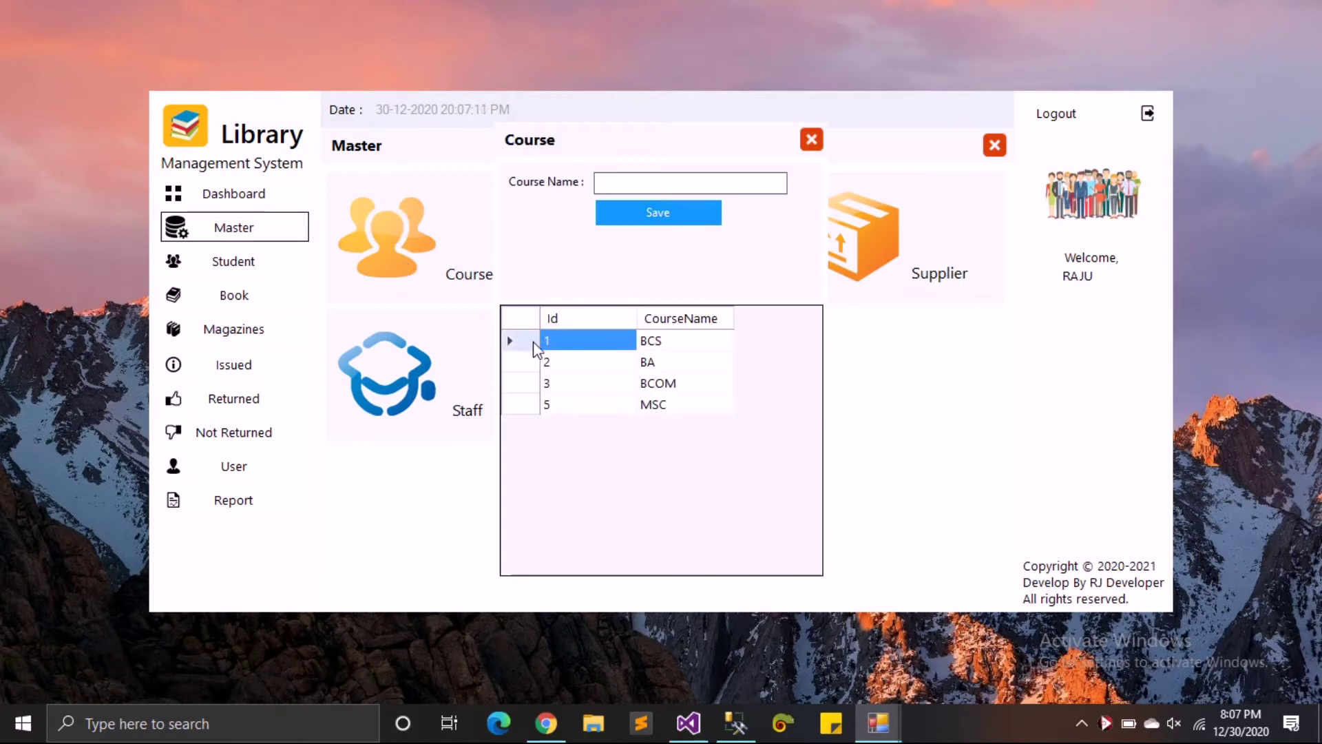
left_click(638, 184)
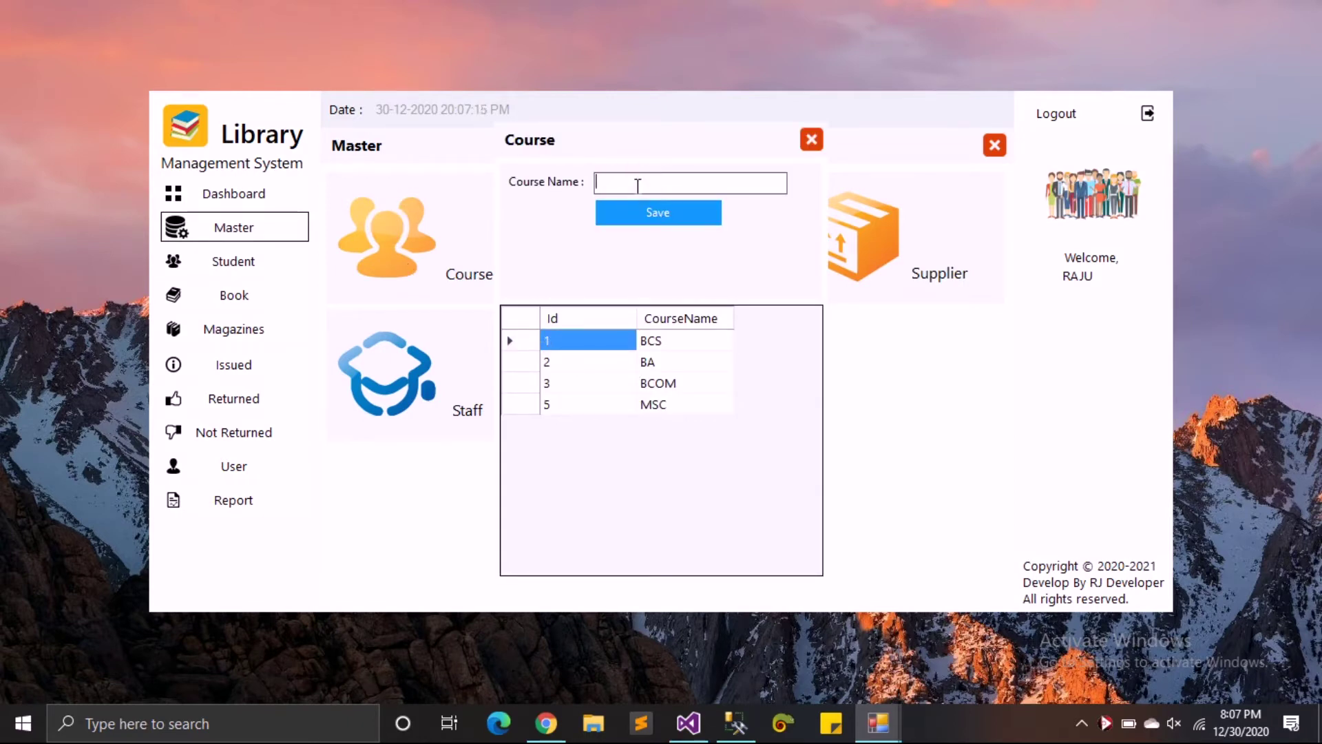
type("B")
key("Tab")
key("Return")
key("Return")
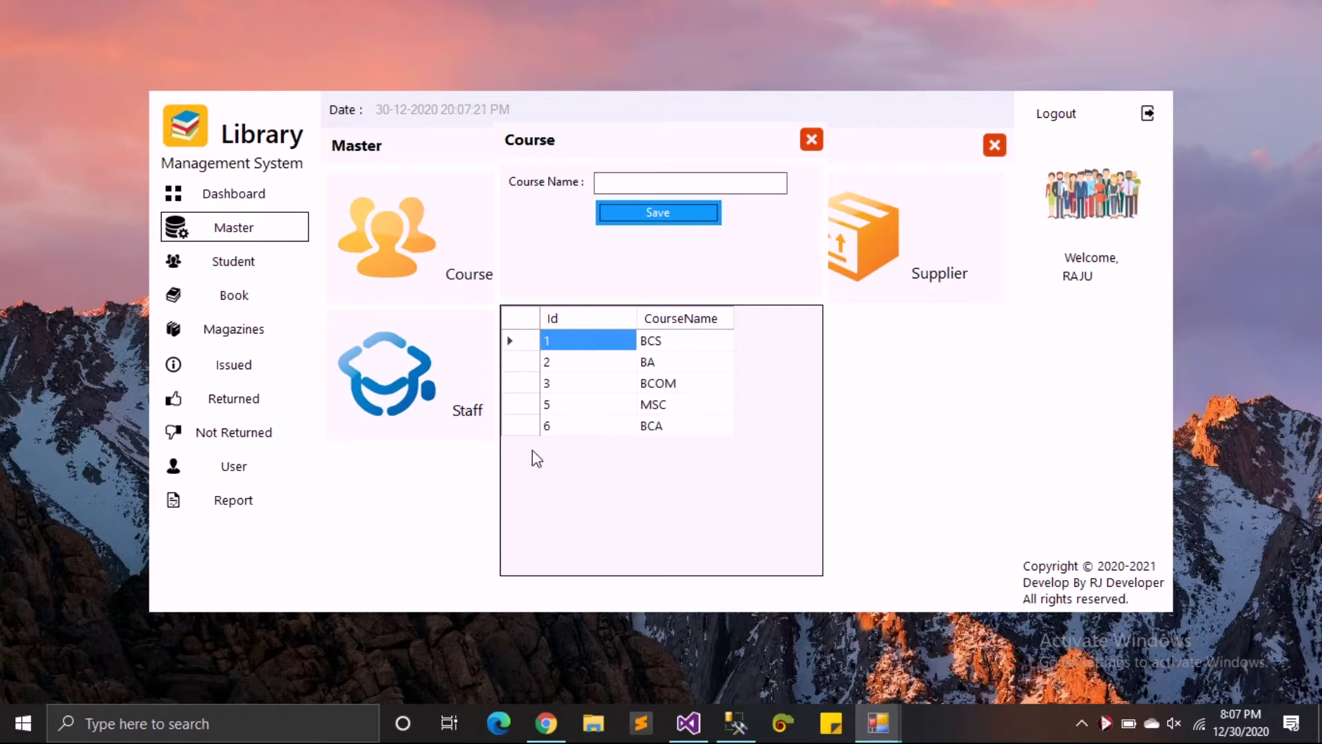
- Rename the BCA course to BSC and update it
left_click(526, 427)
left_click(655, 184)
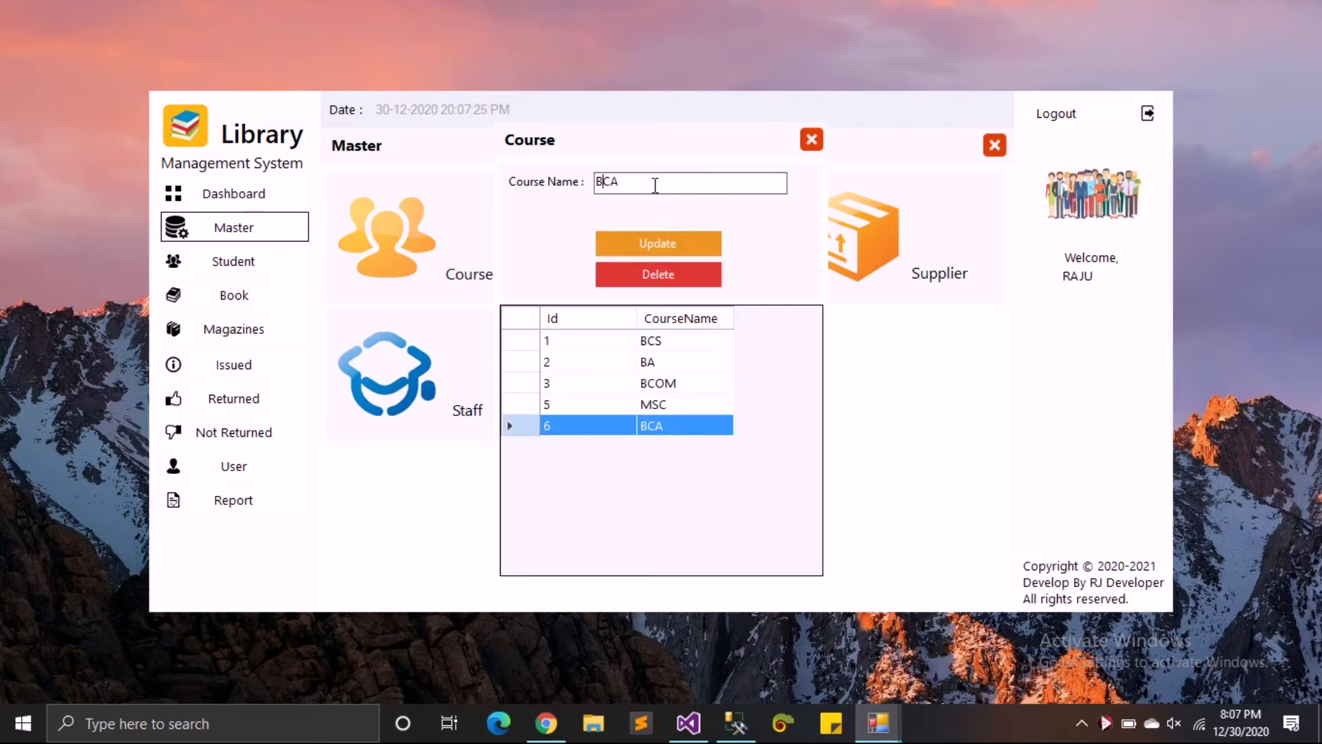
type("C")
left_click(687, 245)
key("Return")
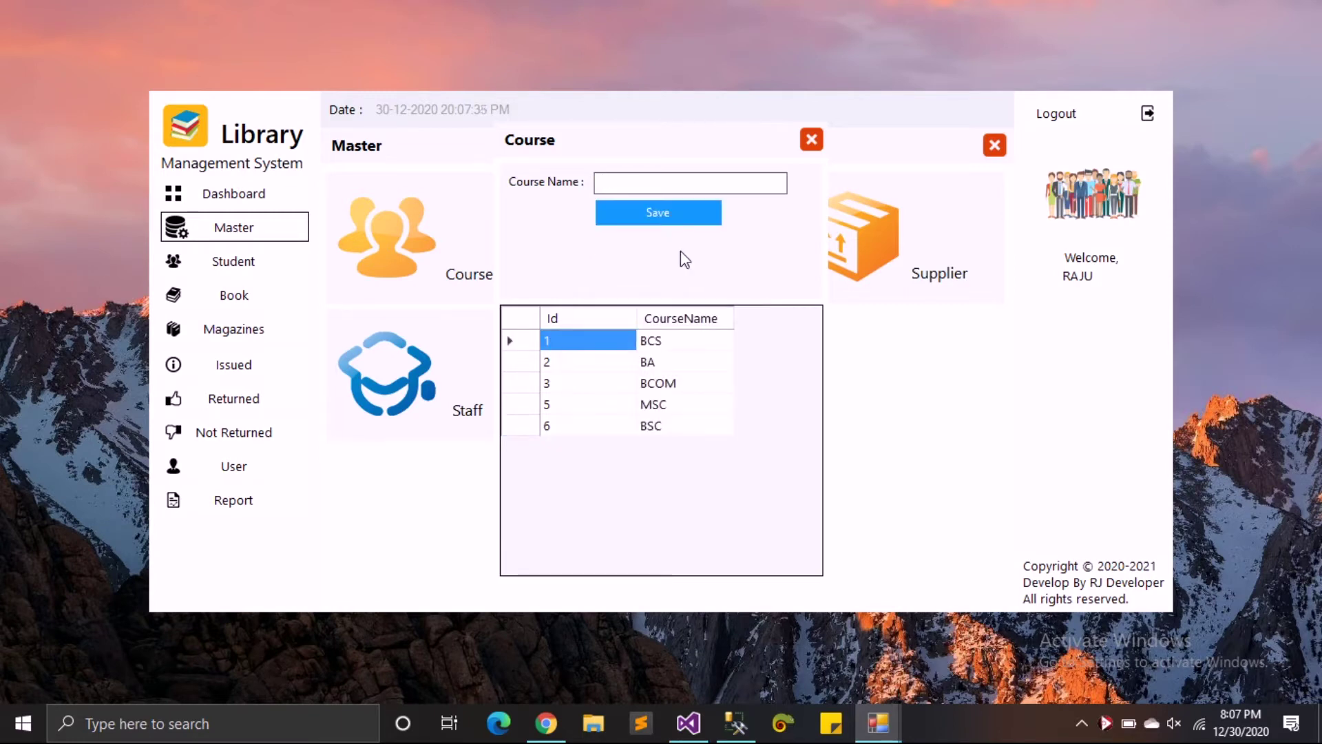
- Delete the BSC course, close Course records and open the Department records
left_click(523, 425)
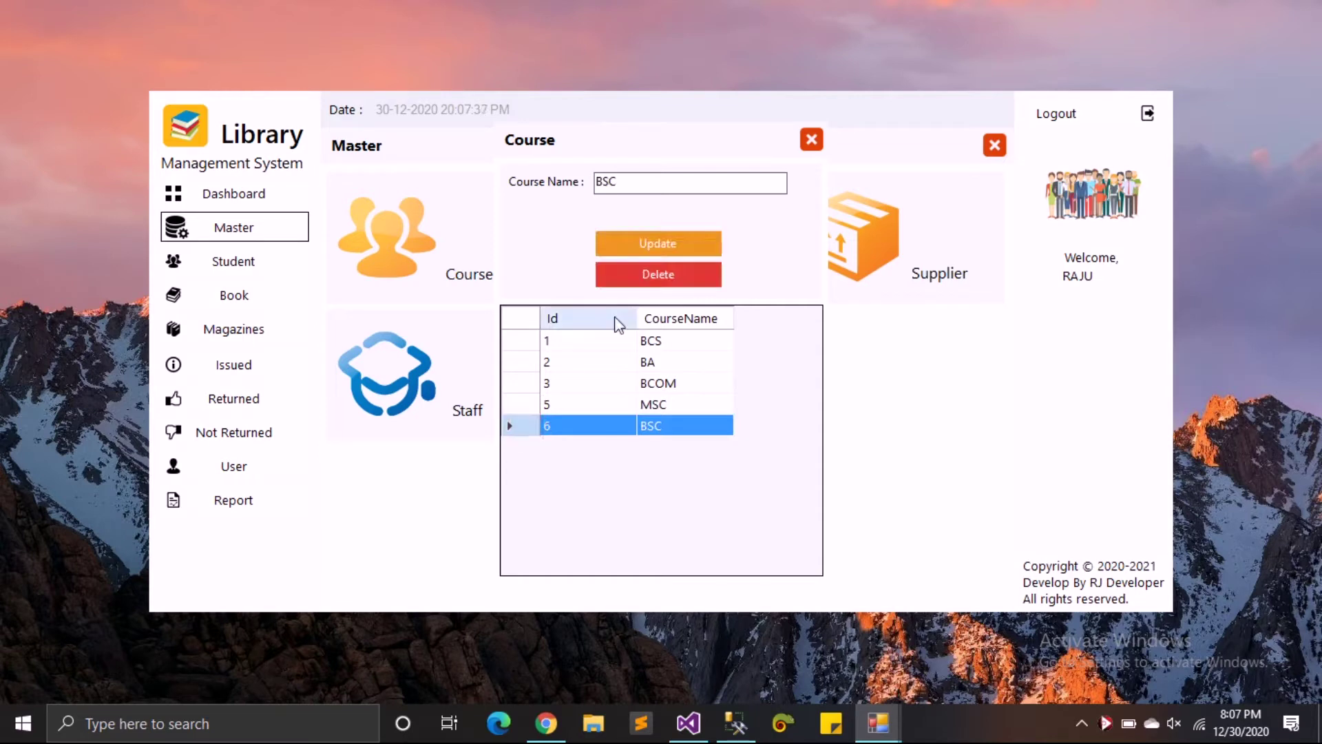
left_click(659, 274)
left_click(693, 429)
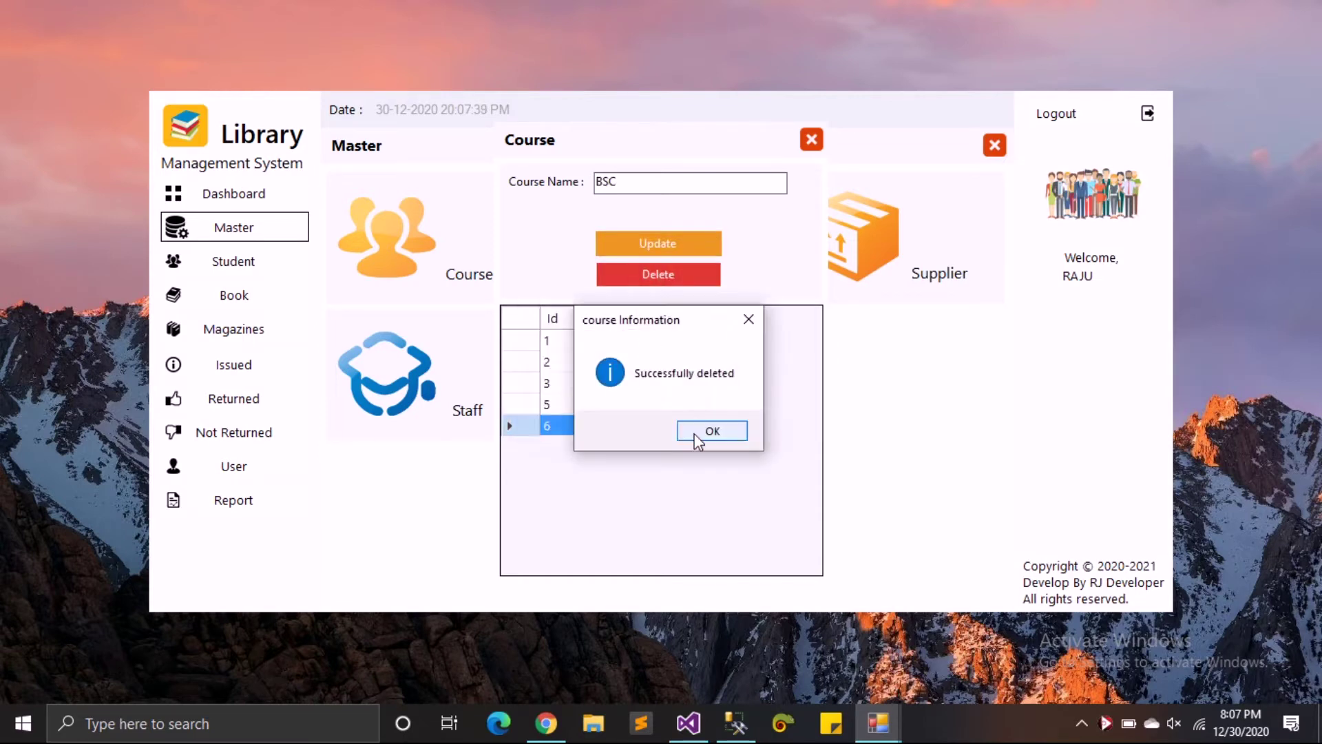
left_click(713, 430)
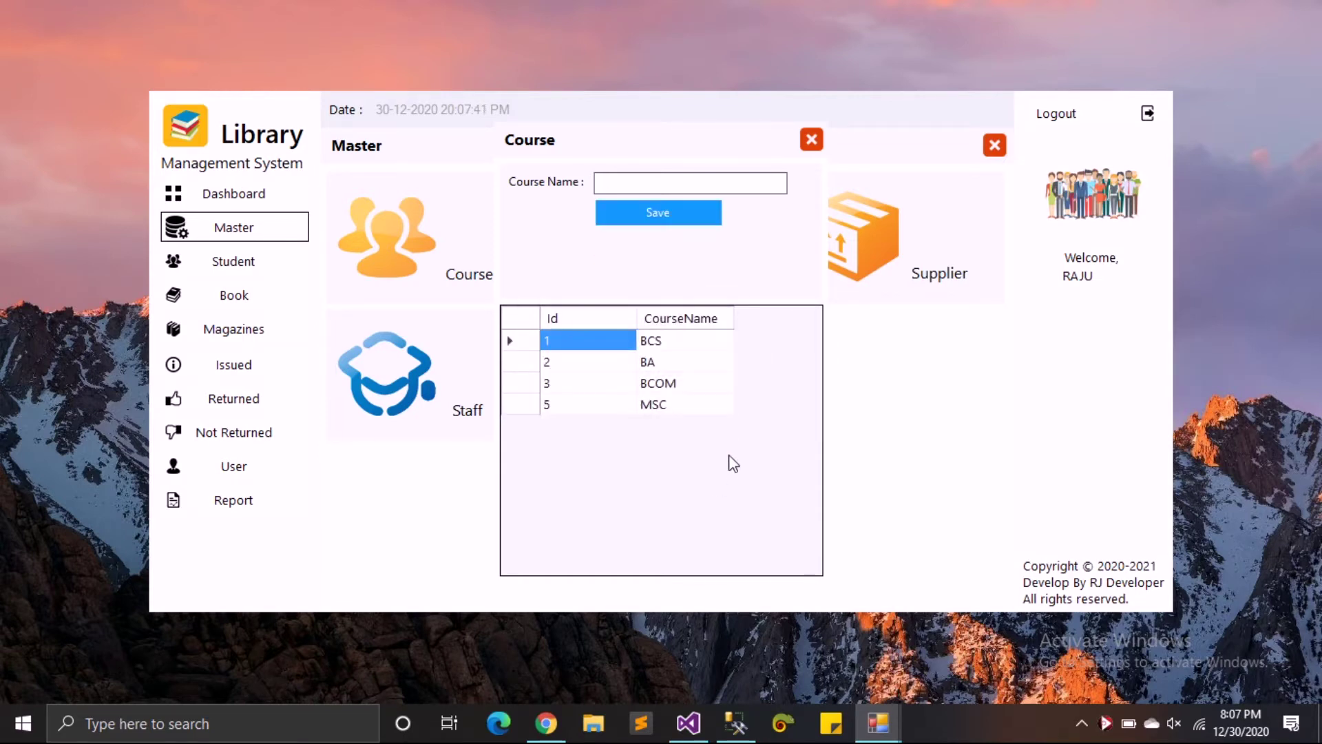
left_click(811, 140)
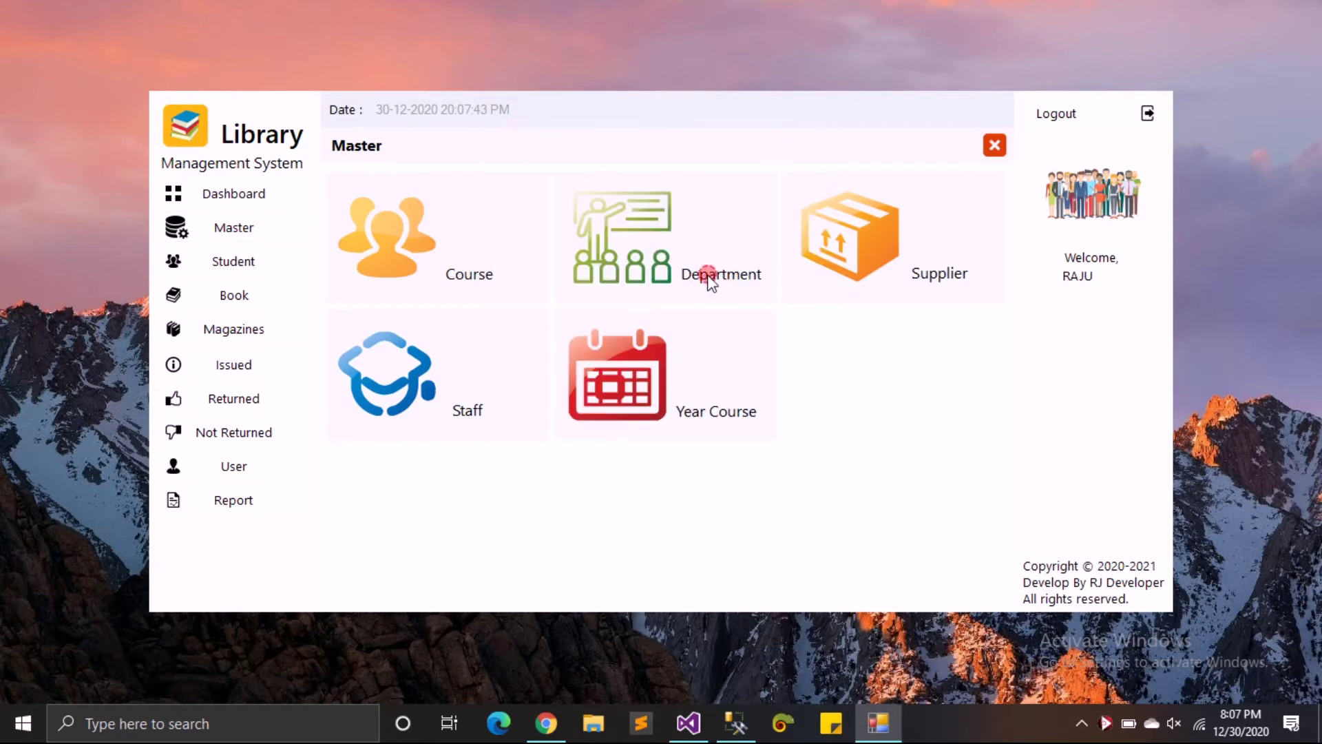
left_click(631, 245)
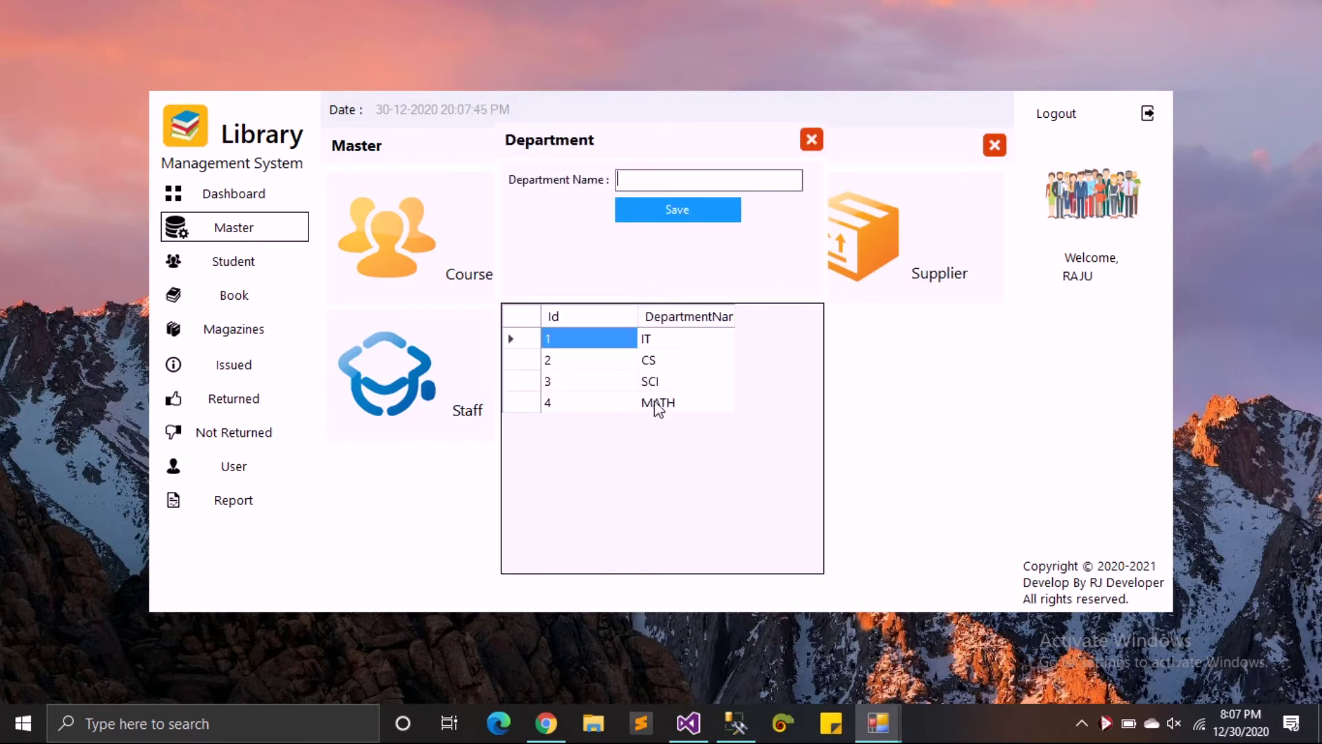
- Add a new Book-type supplier with its name and e-mail address
left_click(813, 140)
left_click(850, 242)
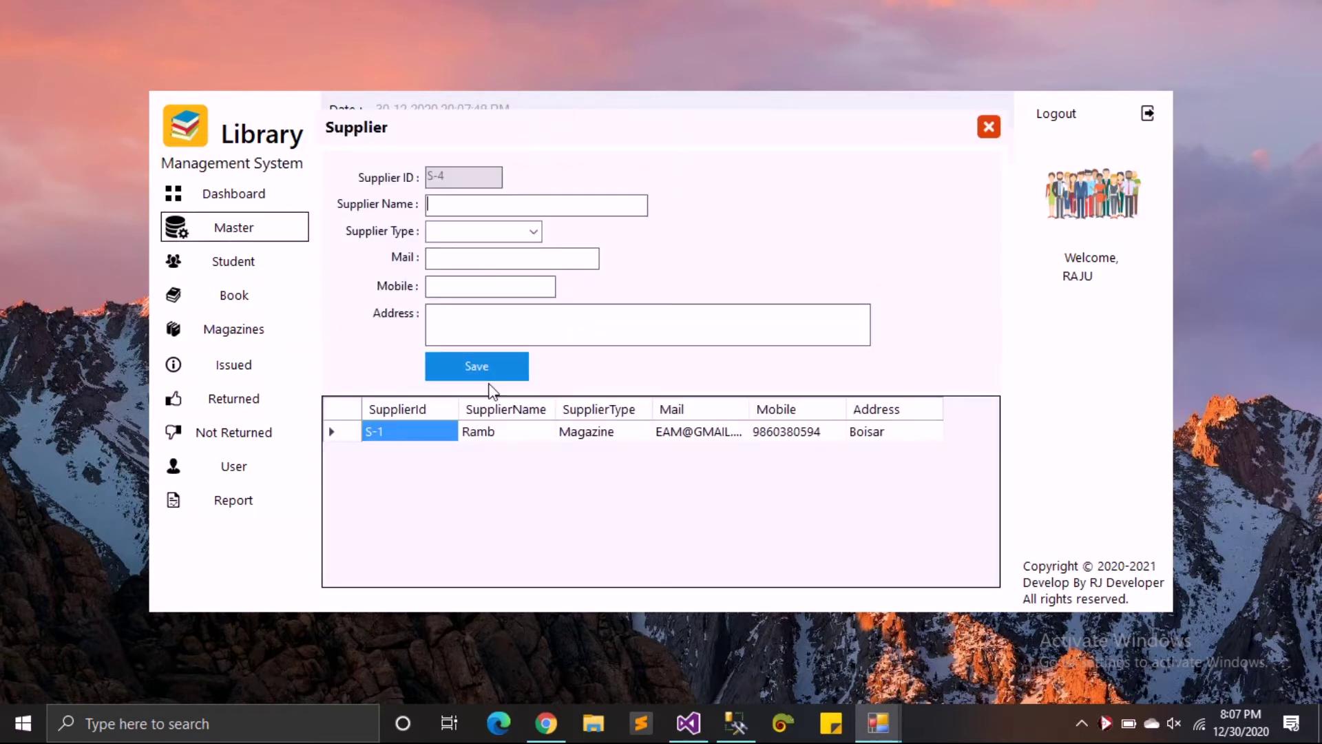
left_click(476, 204)
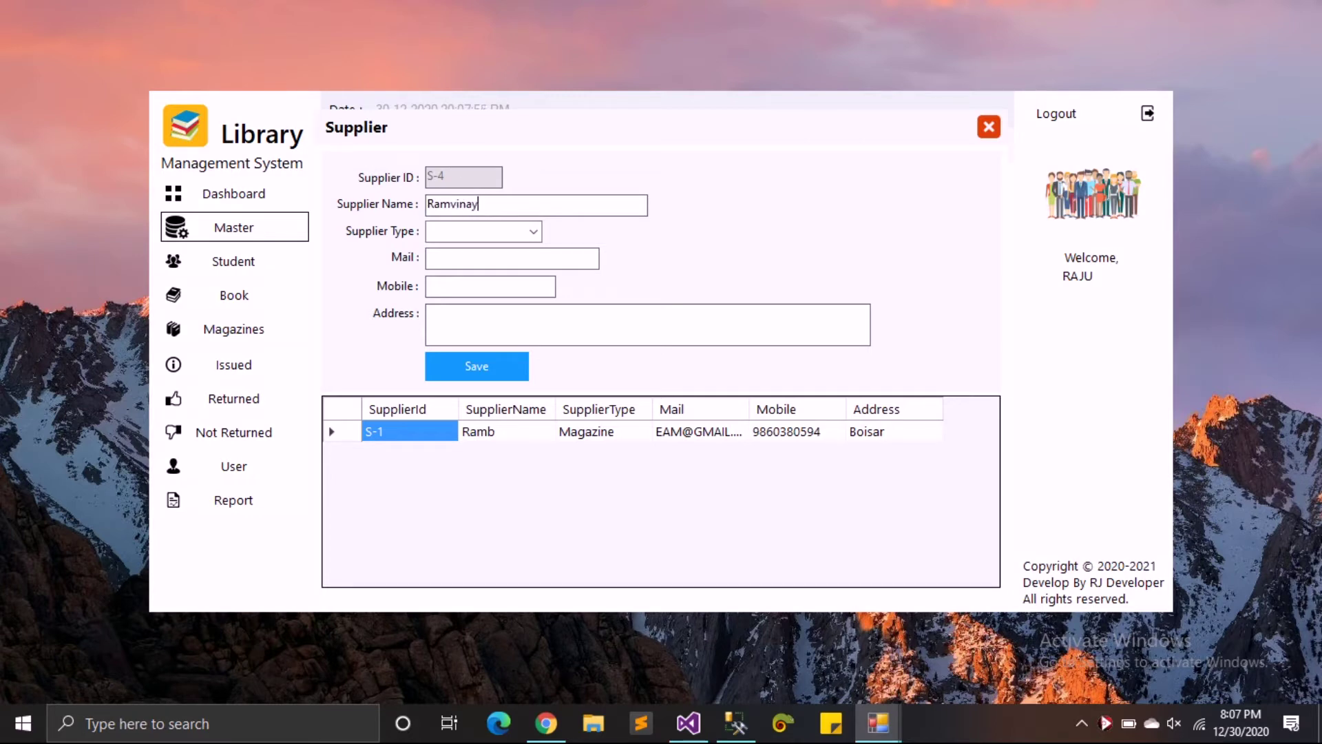
key("Down")
left_click(512, 259)
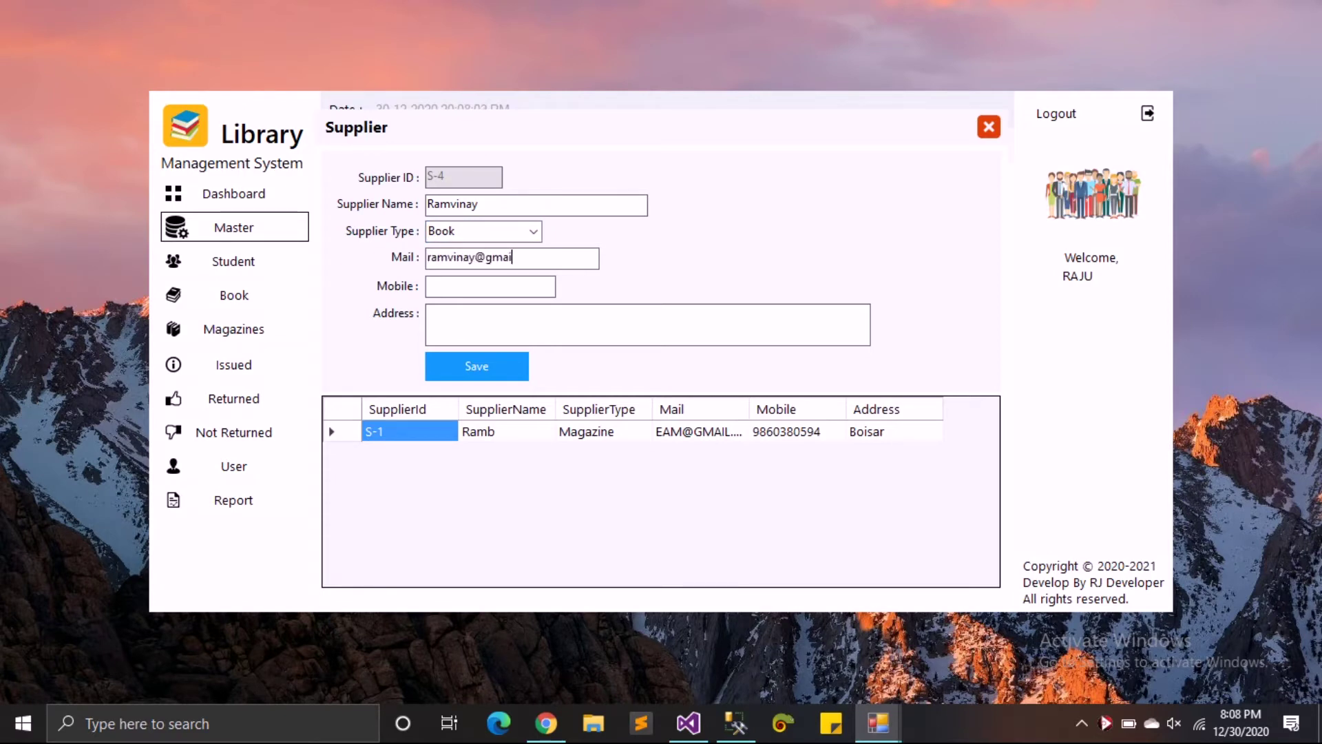
key("Tab")
key("Return")
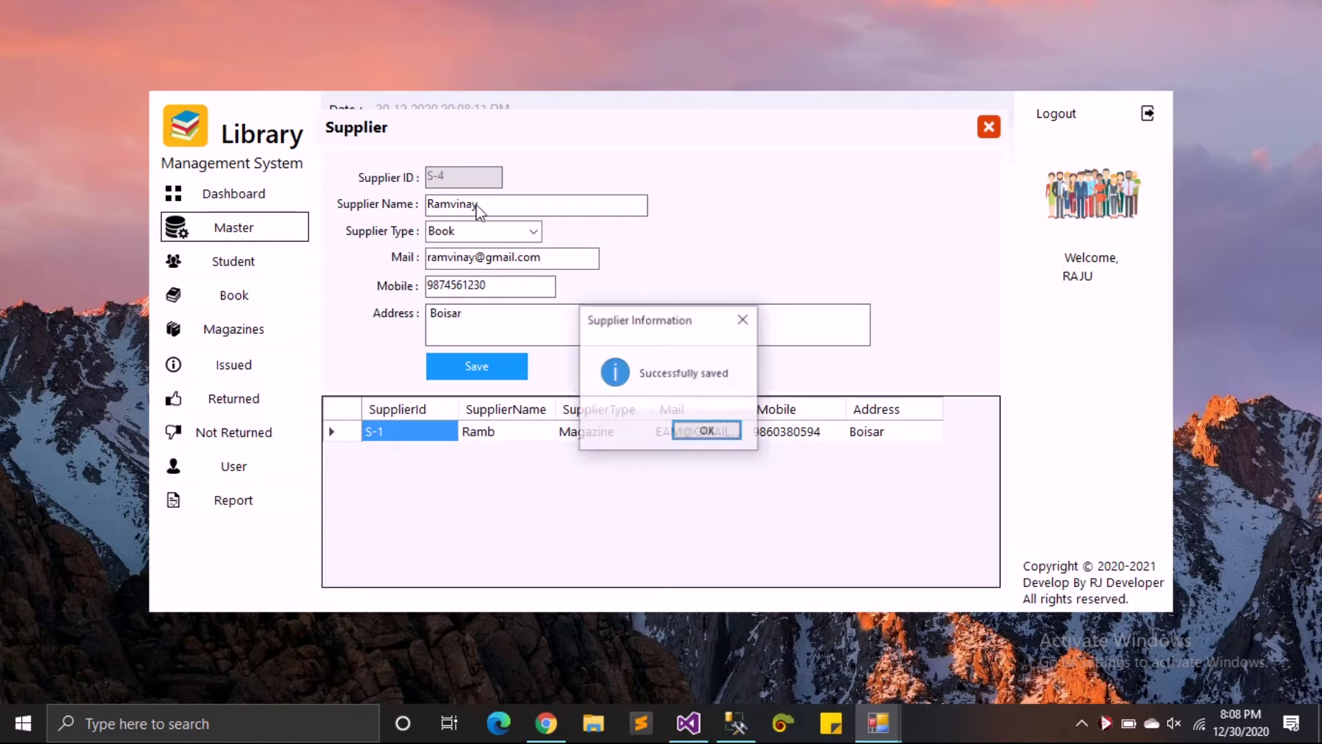
key("Return")
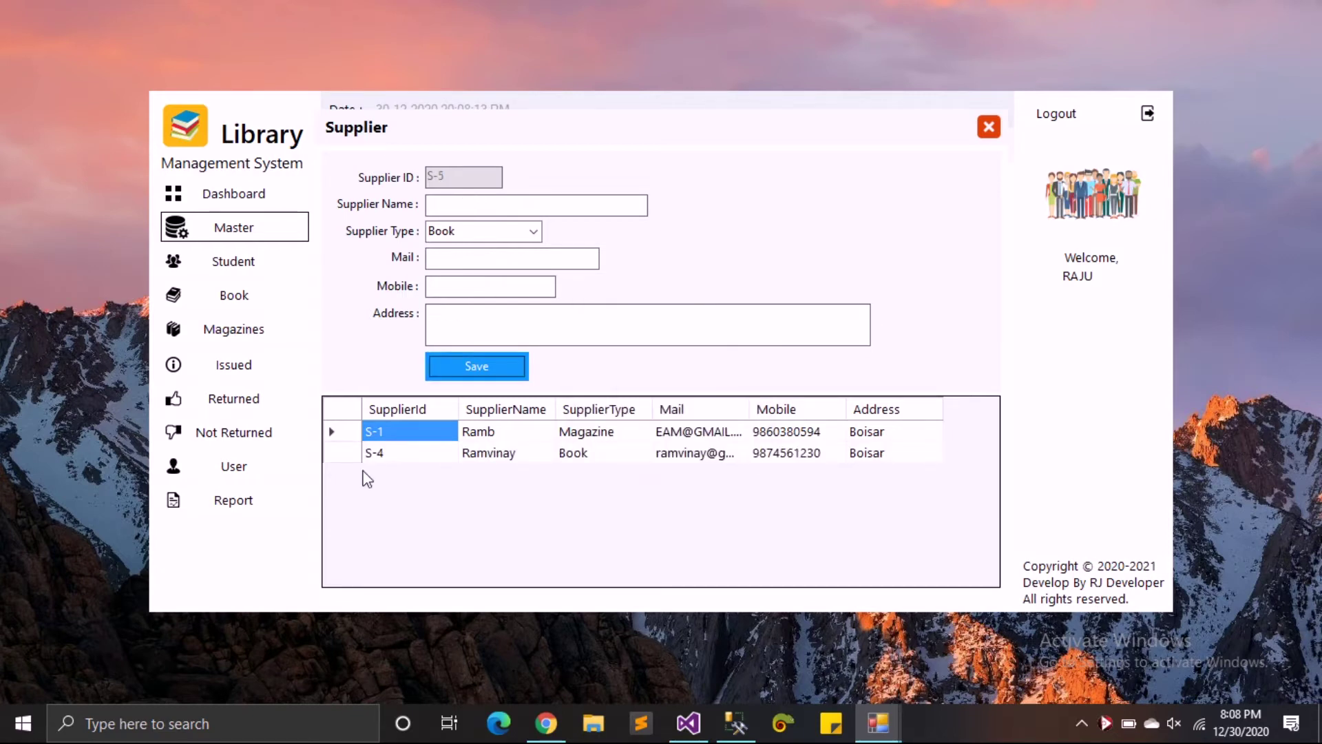
- Append postal code .401501 to supplier S-4's address, update it, and close Supplier
left_click(344, 454)
left_click(588, 369)
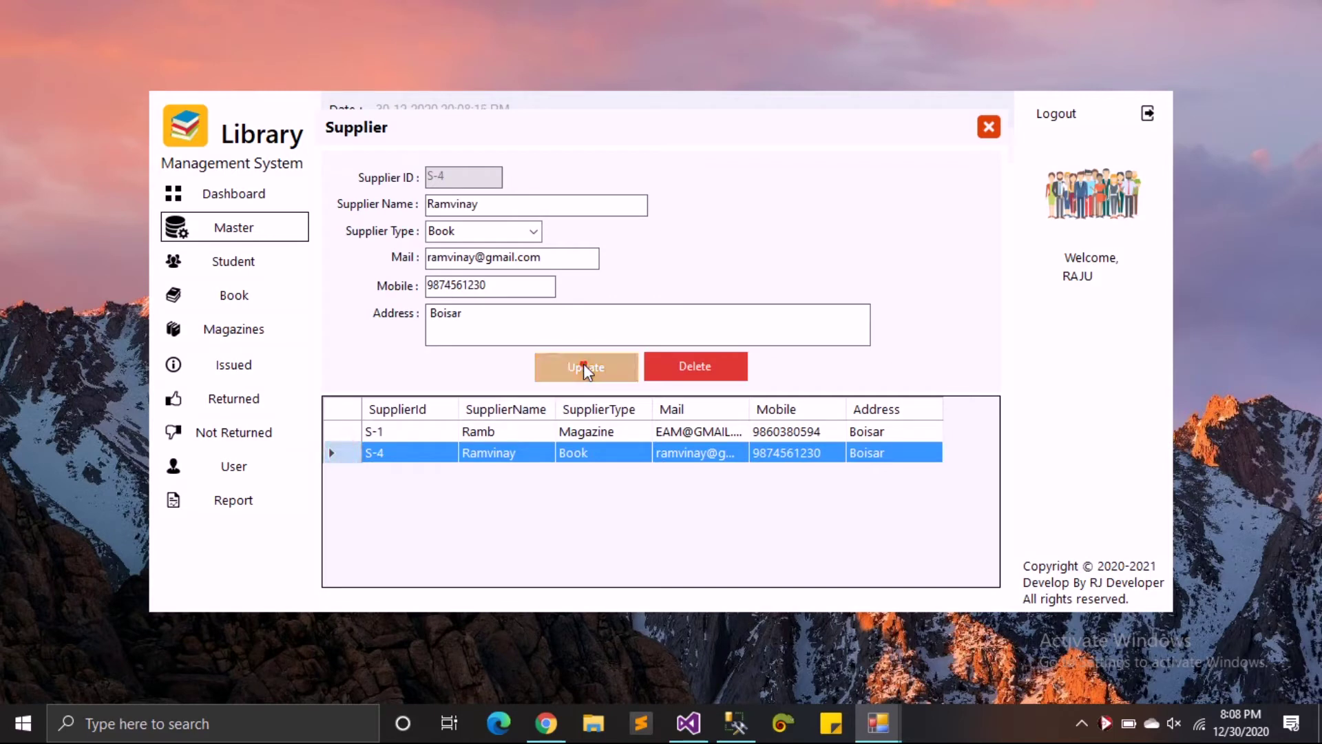
left_click(694, 434)
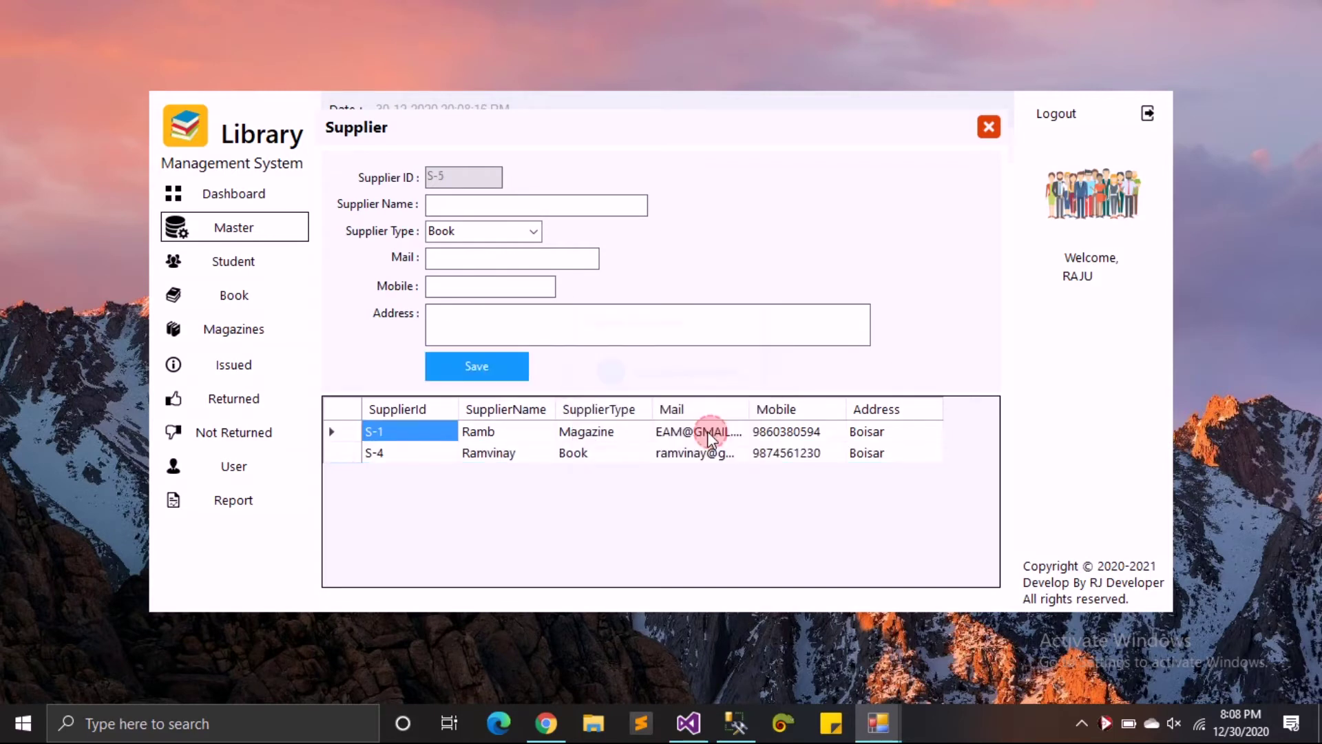
left_click(353, 456)
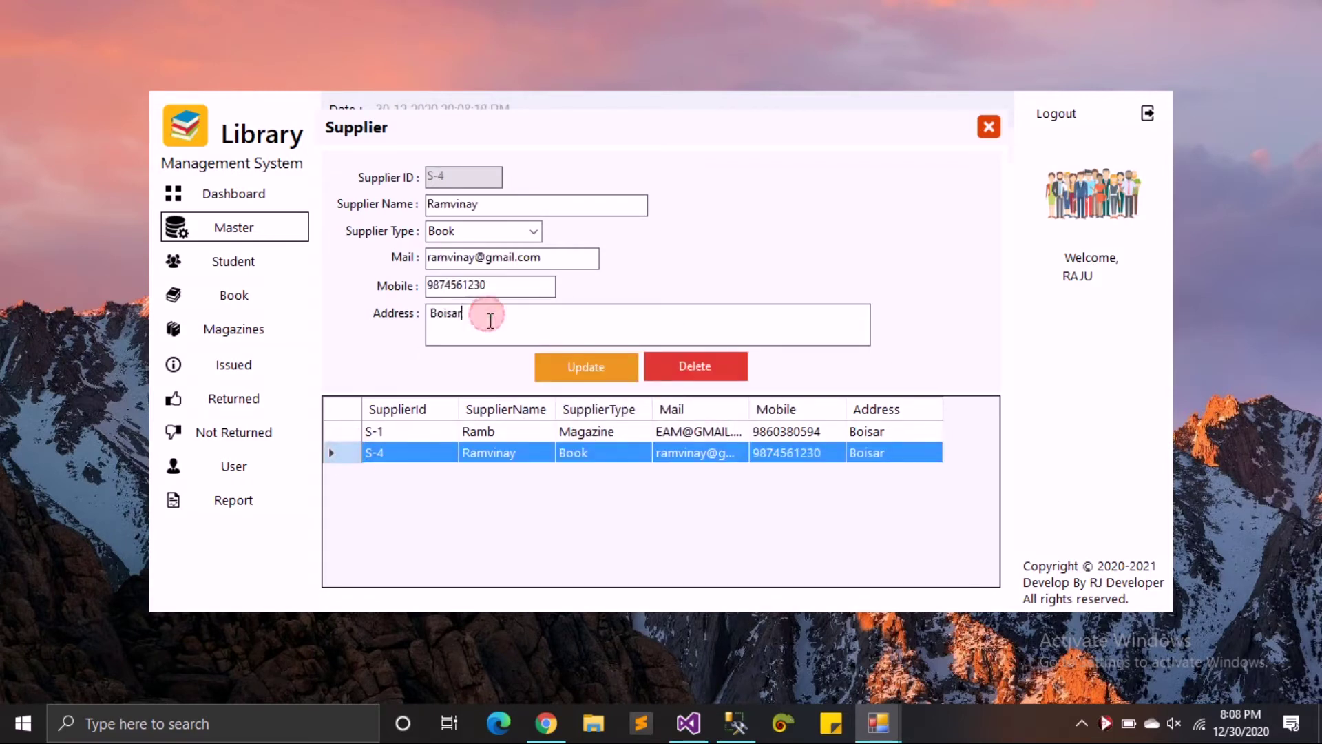
left_click(490, 321)
type(".401501")
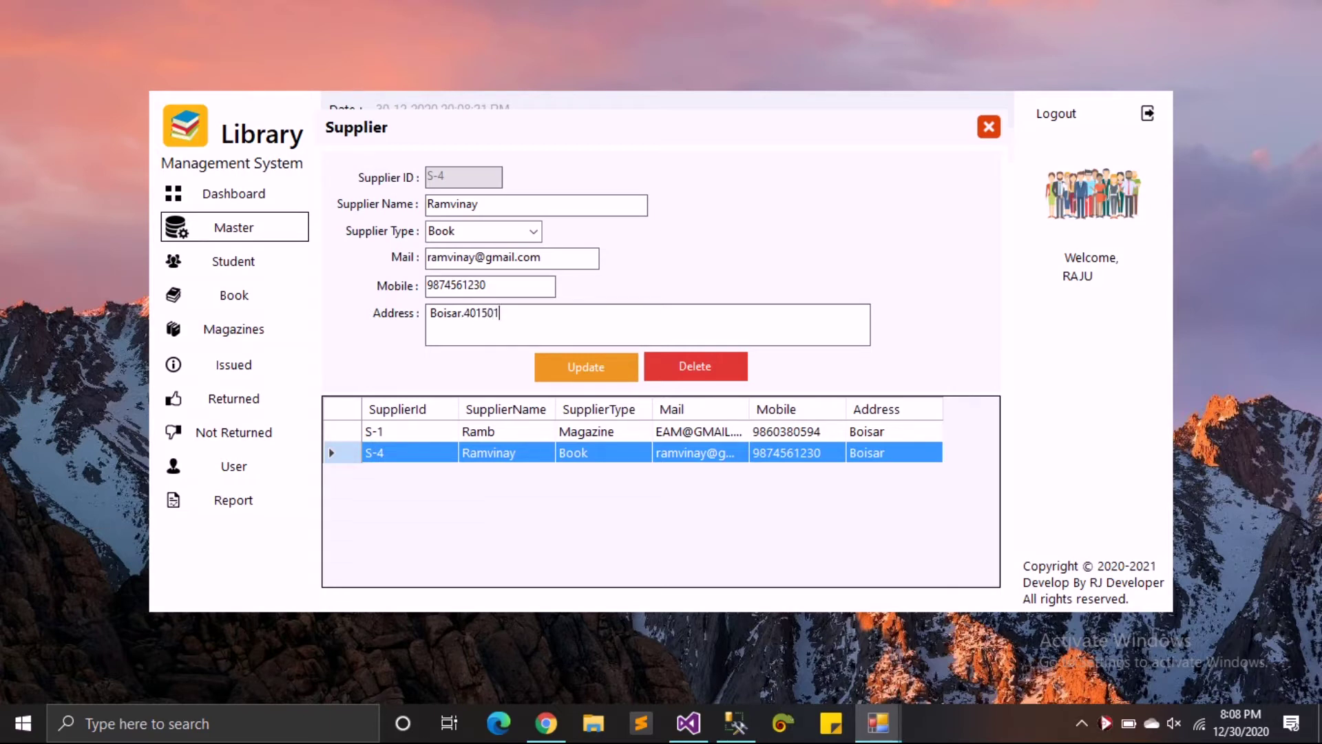
left_click(551, 369)
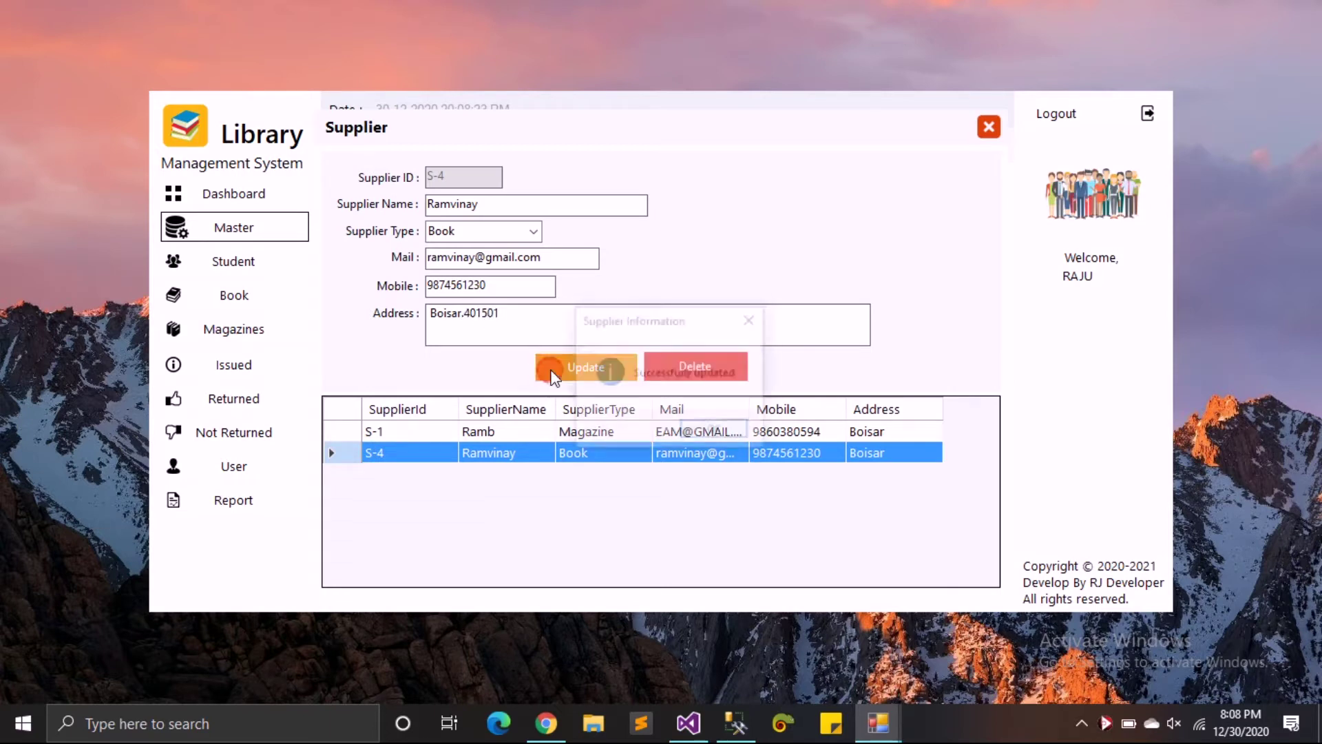
left_click(717, 429)
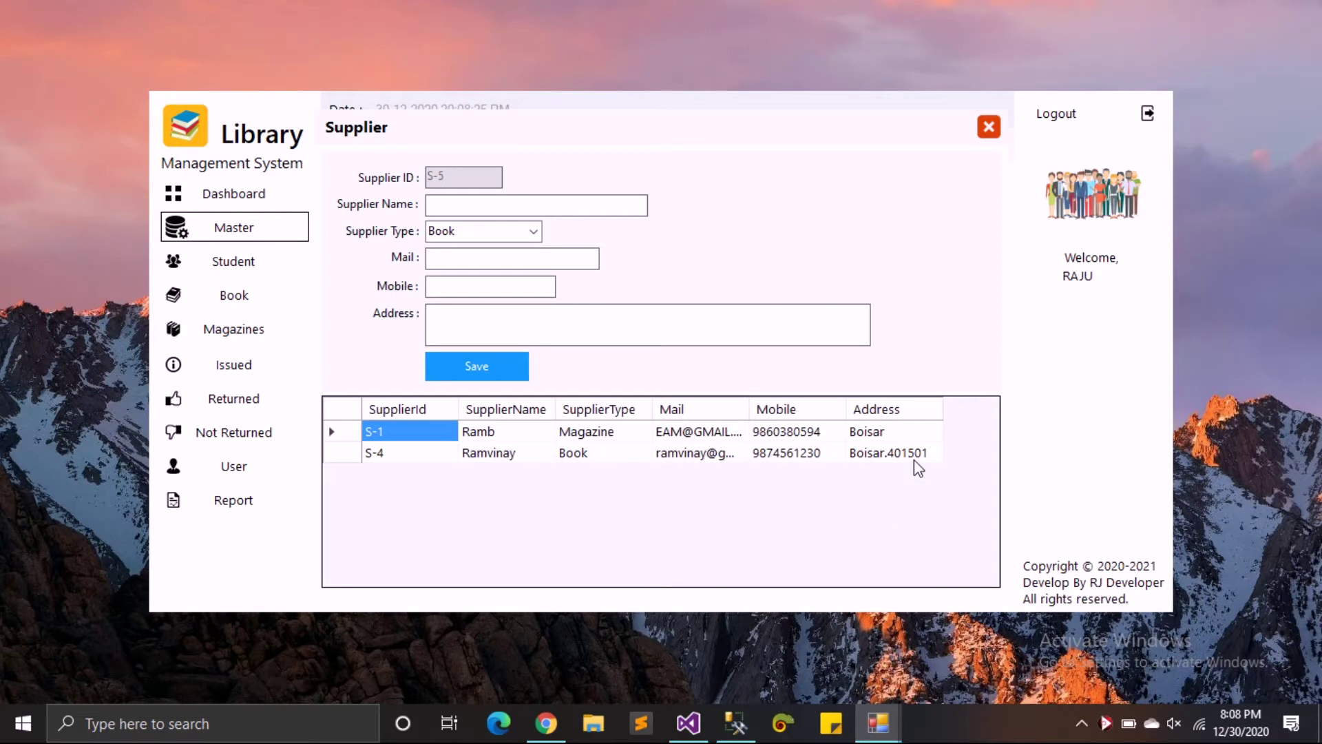
left_click(989, 126)
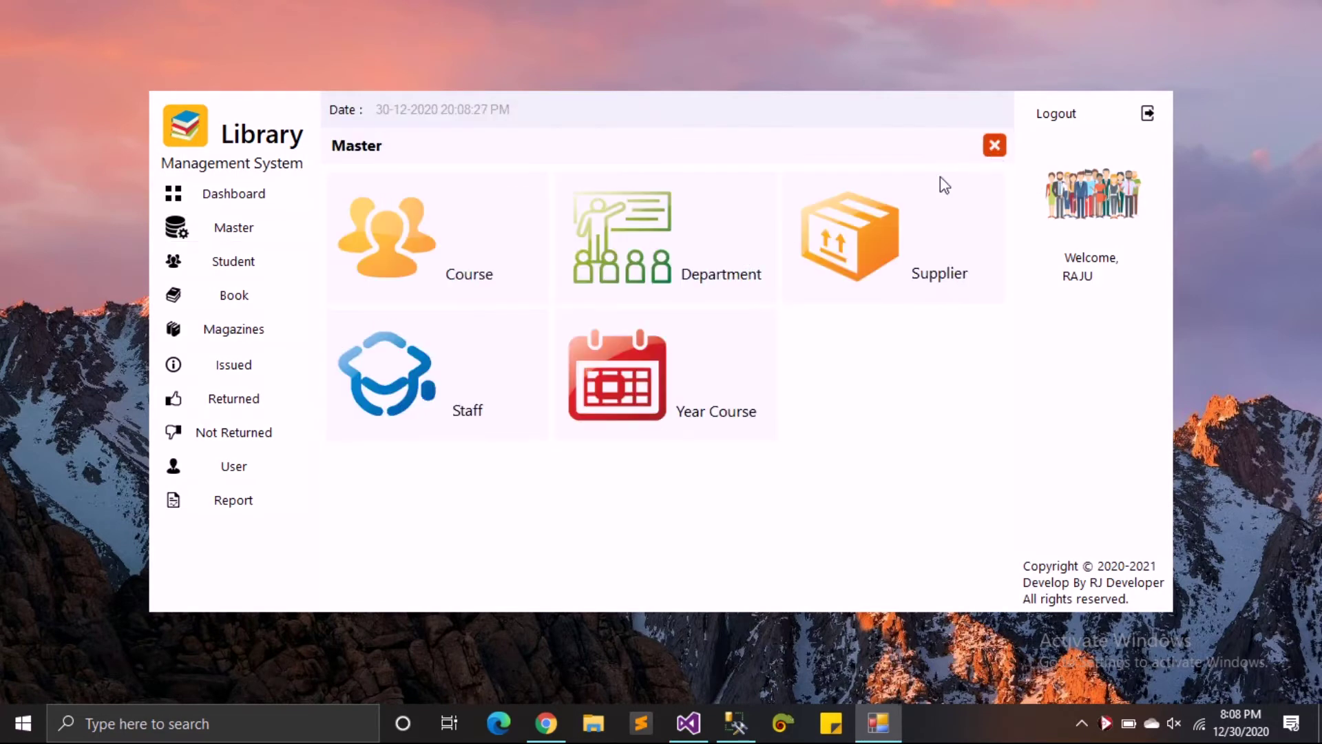
- Start a new staff entry with the member's name, Female gender and IT department
left_click(385, 378)
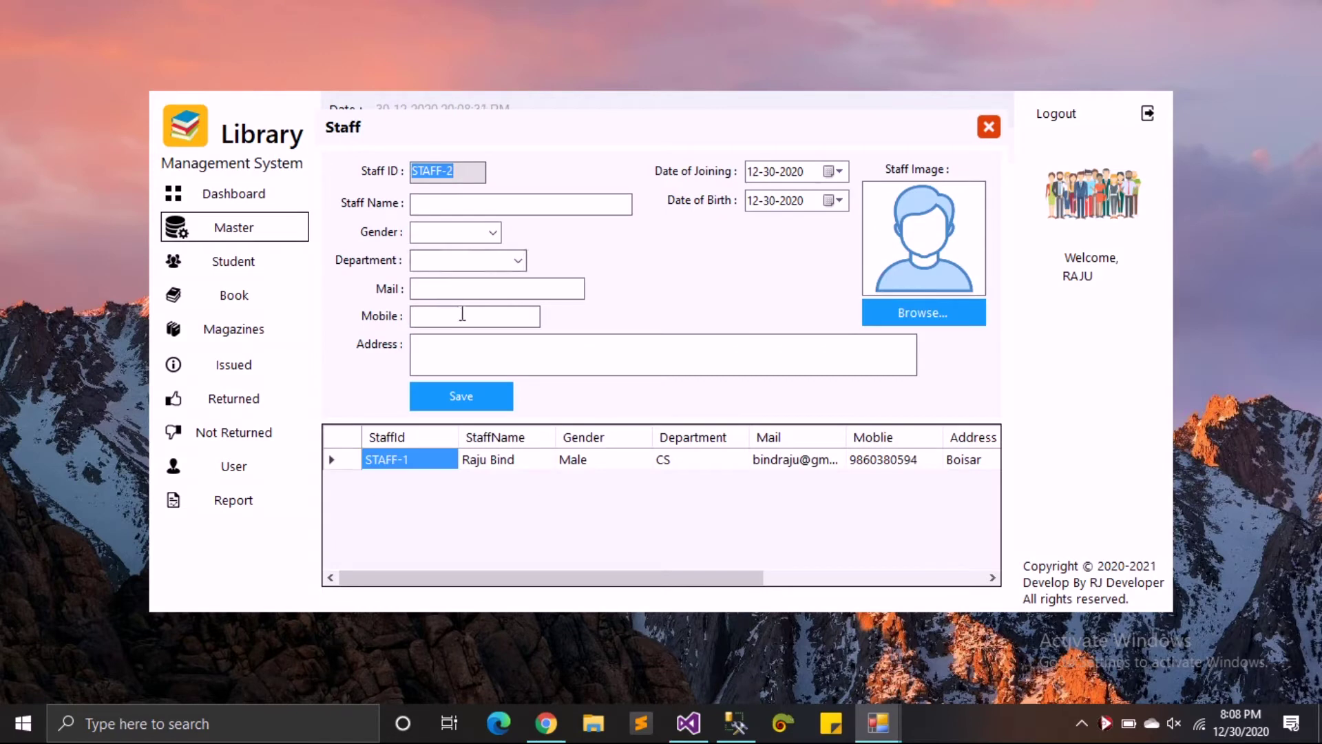
left_click(455, 206)
type("Pooja")
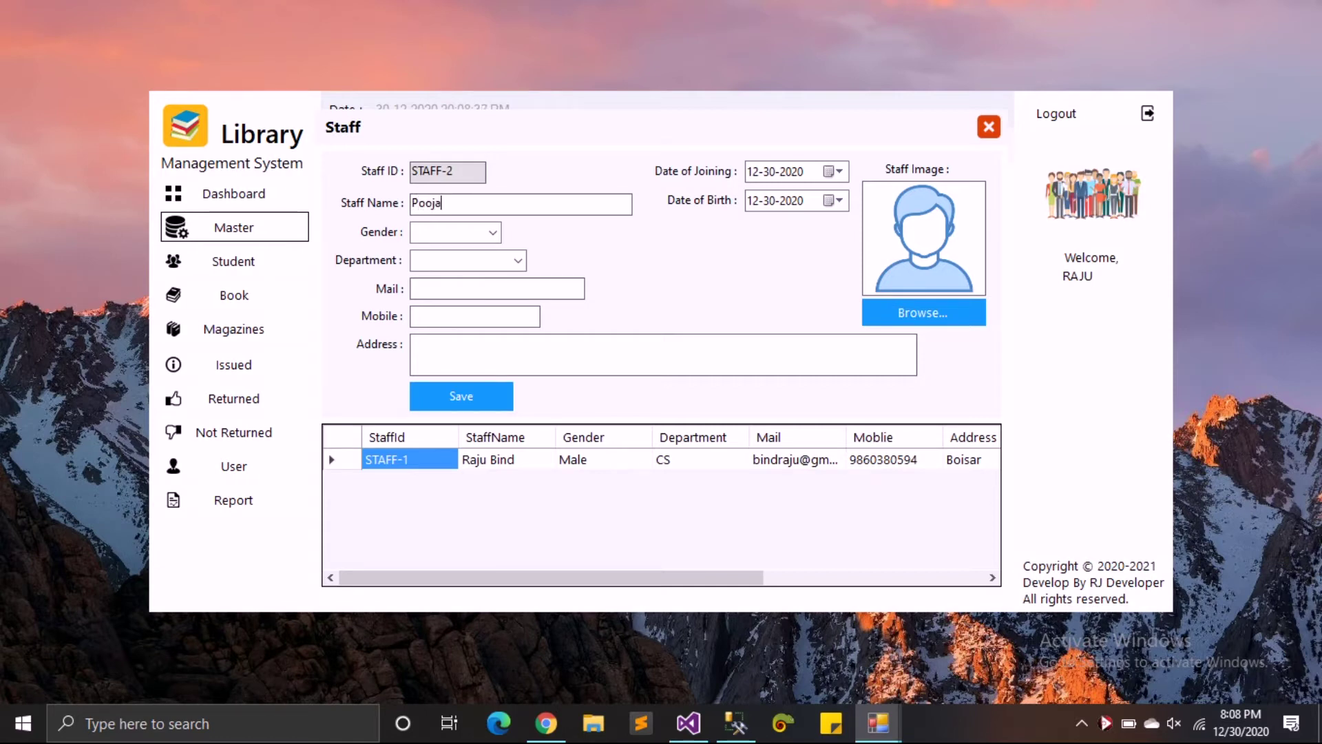
left_click(493, 235)
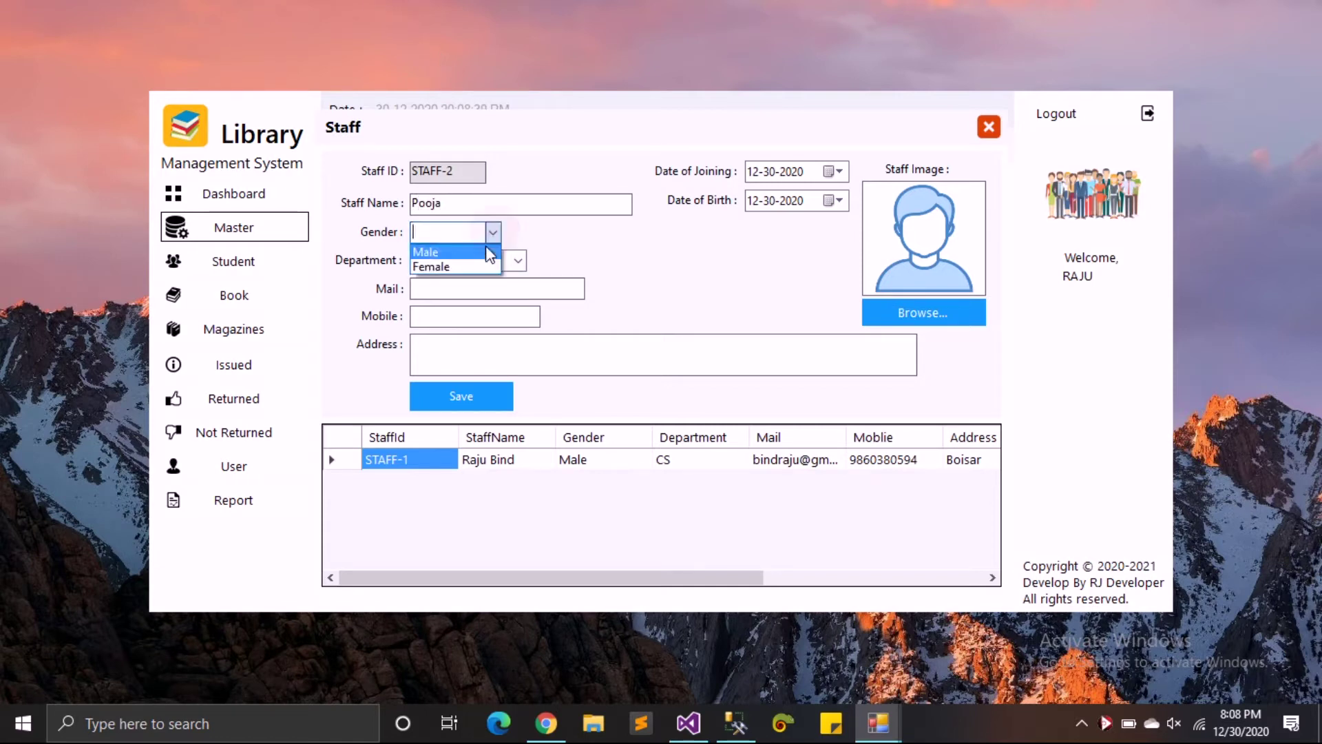
left_click(482, 267)
left_click(518, 260)
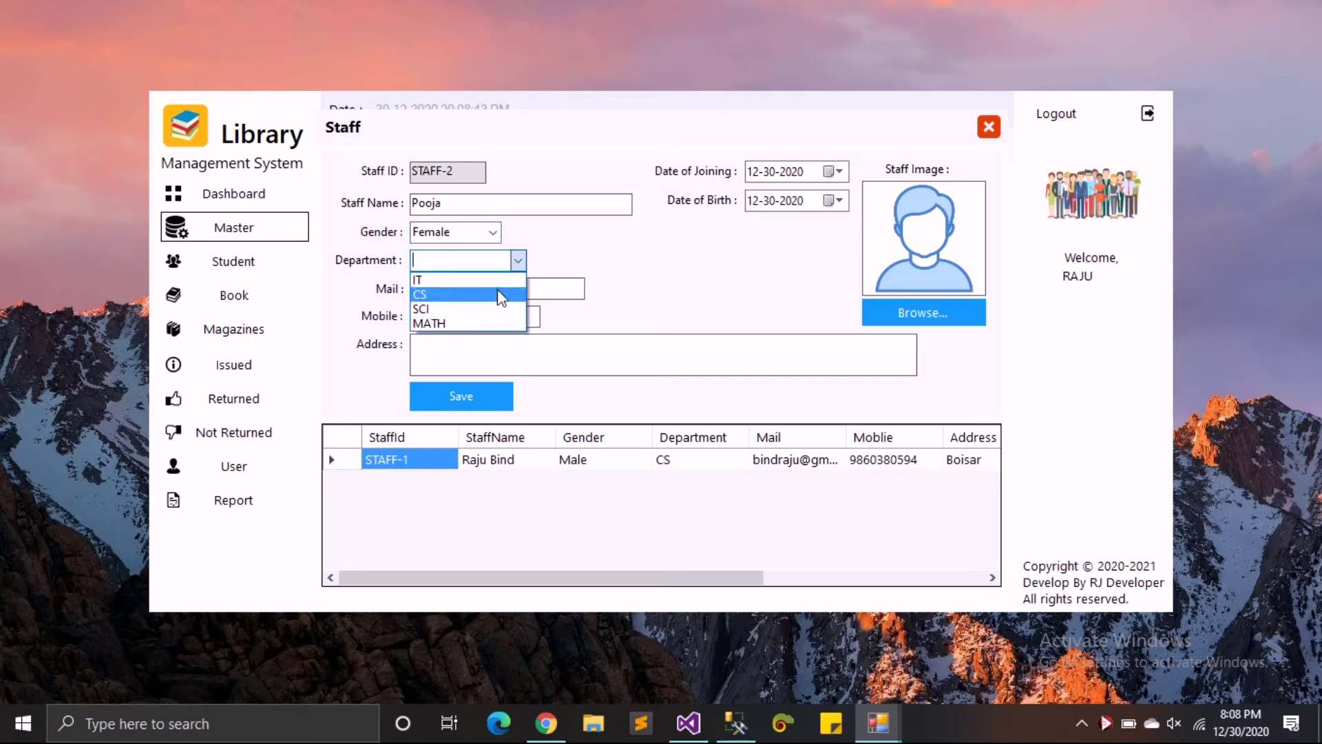
left_click(505, 294)
left_click(518, 261)
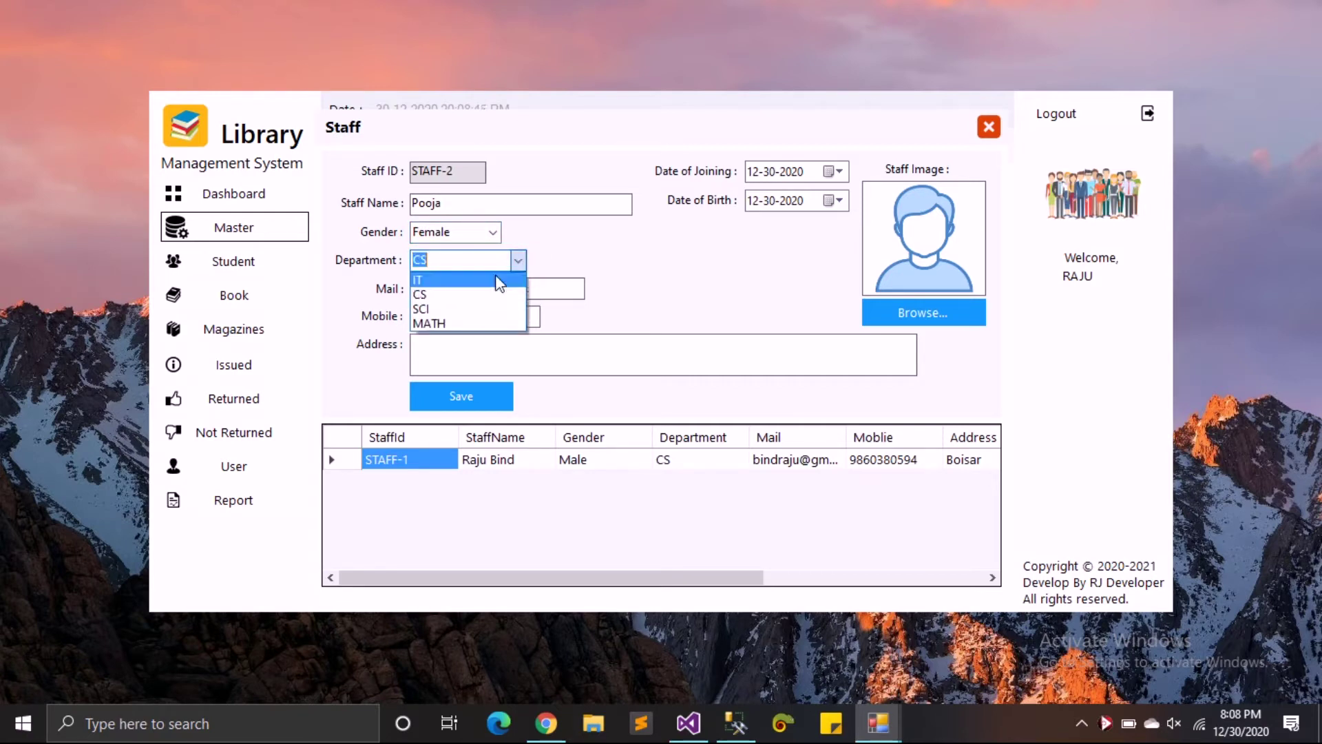
left_click(496, 273)
- Fill in the staff member's mail, mobile number and address
left_click(495, 294)
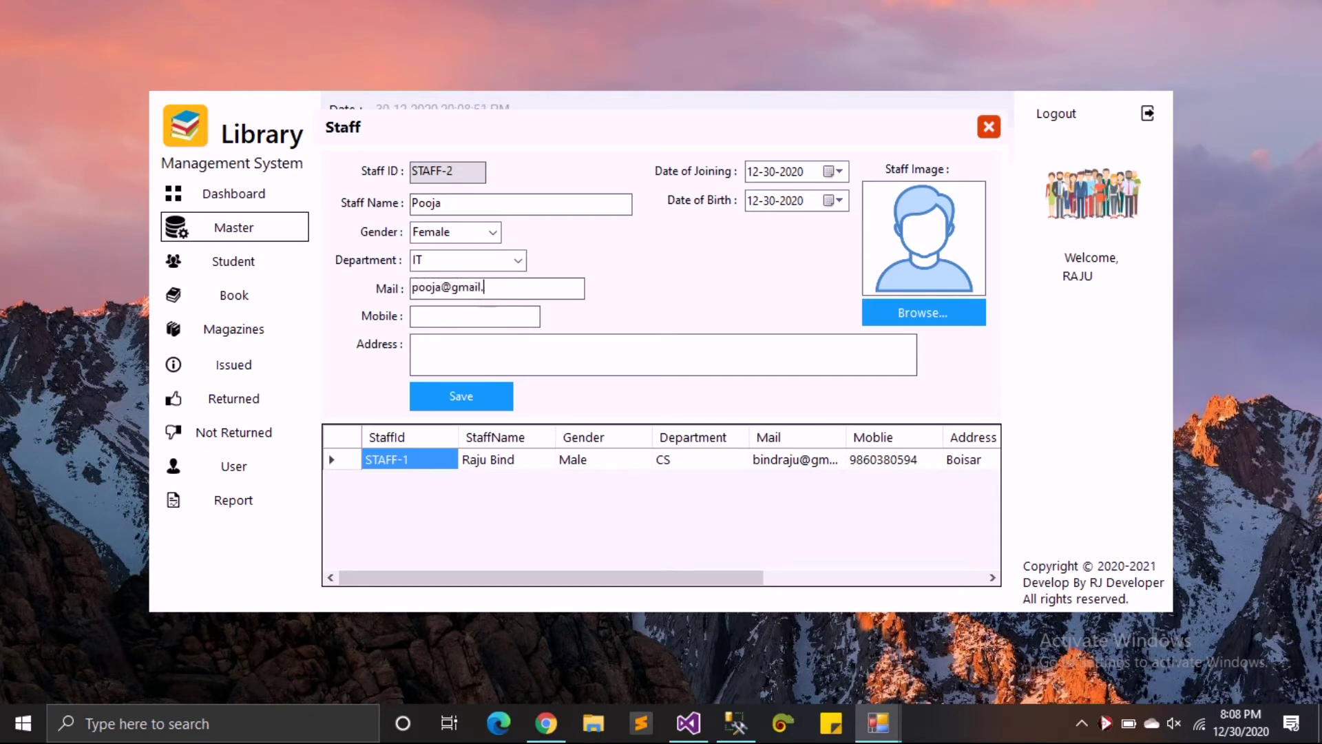
type("9874561230")
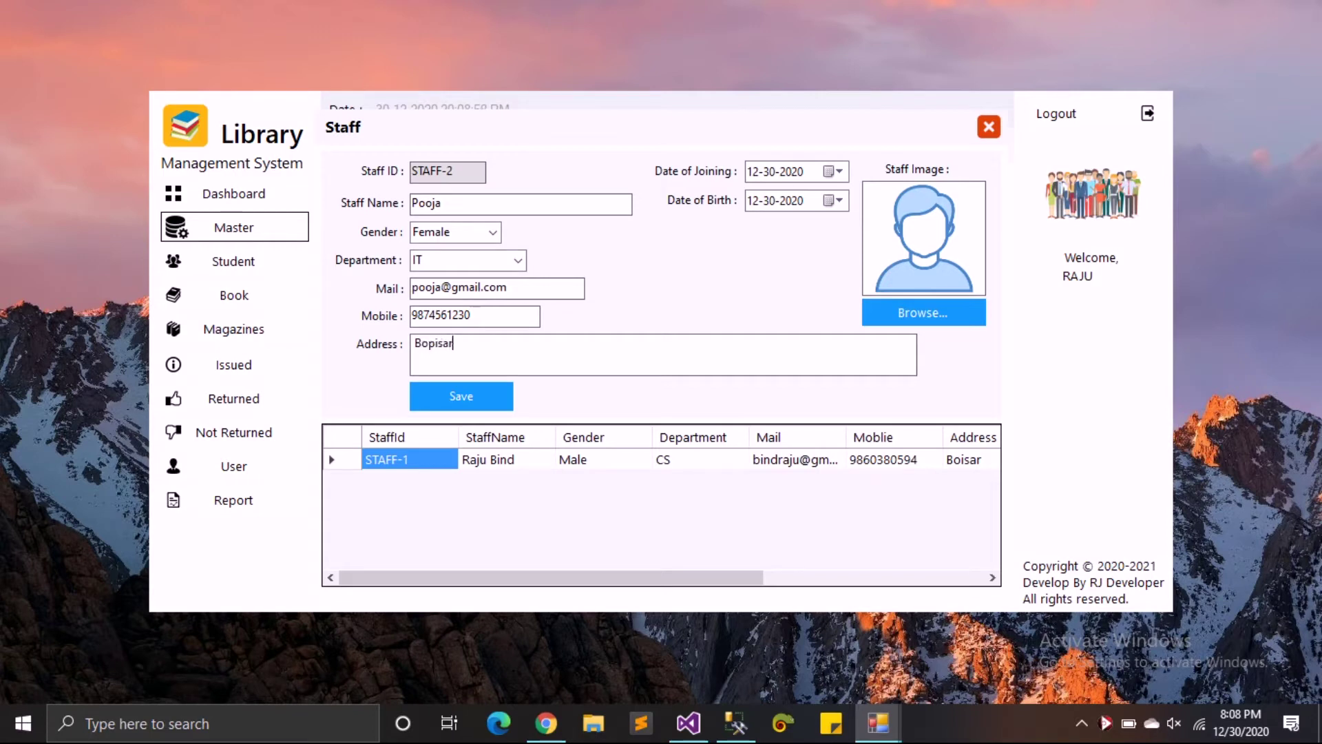
type("Boisar")
key("Tab")
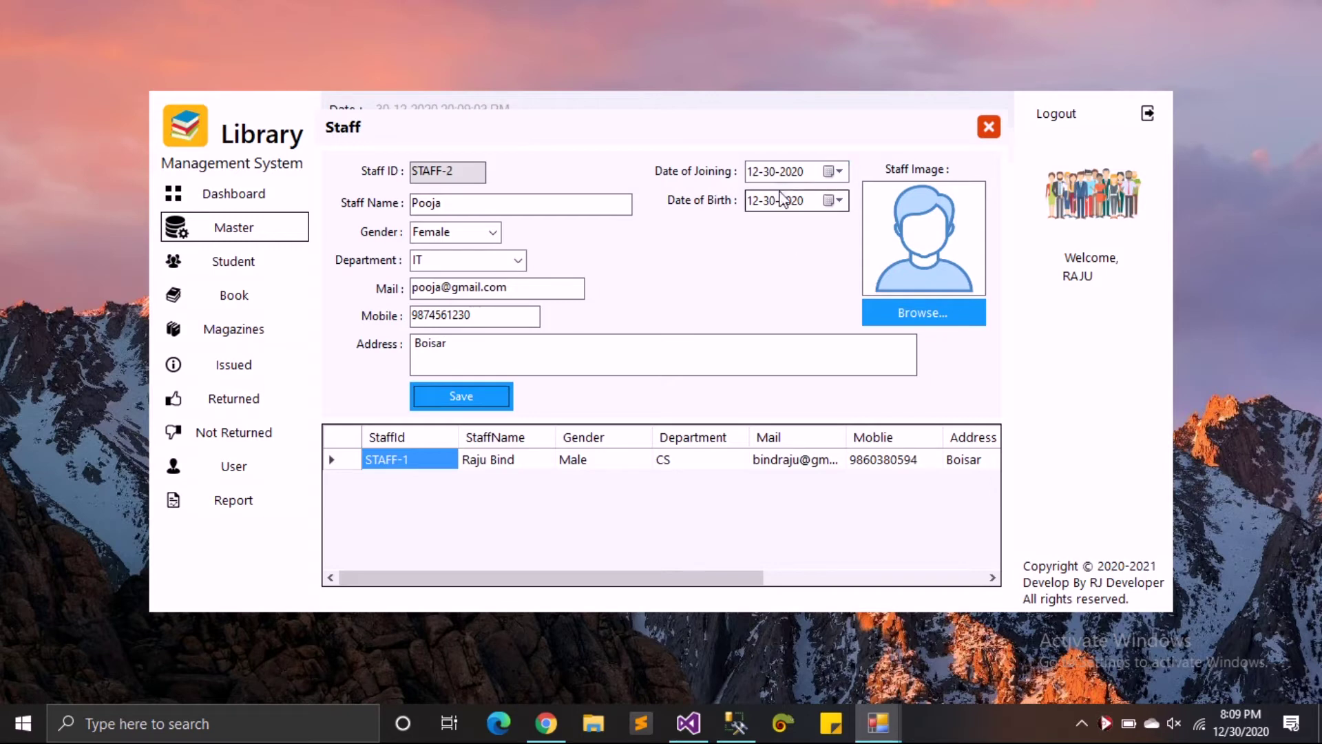
- Set the date of birth to 01-01-1995 using the calendar
left_click(841, 201)
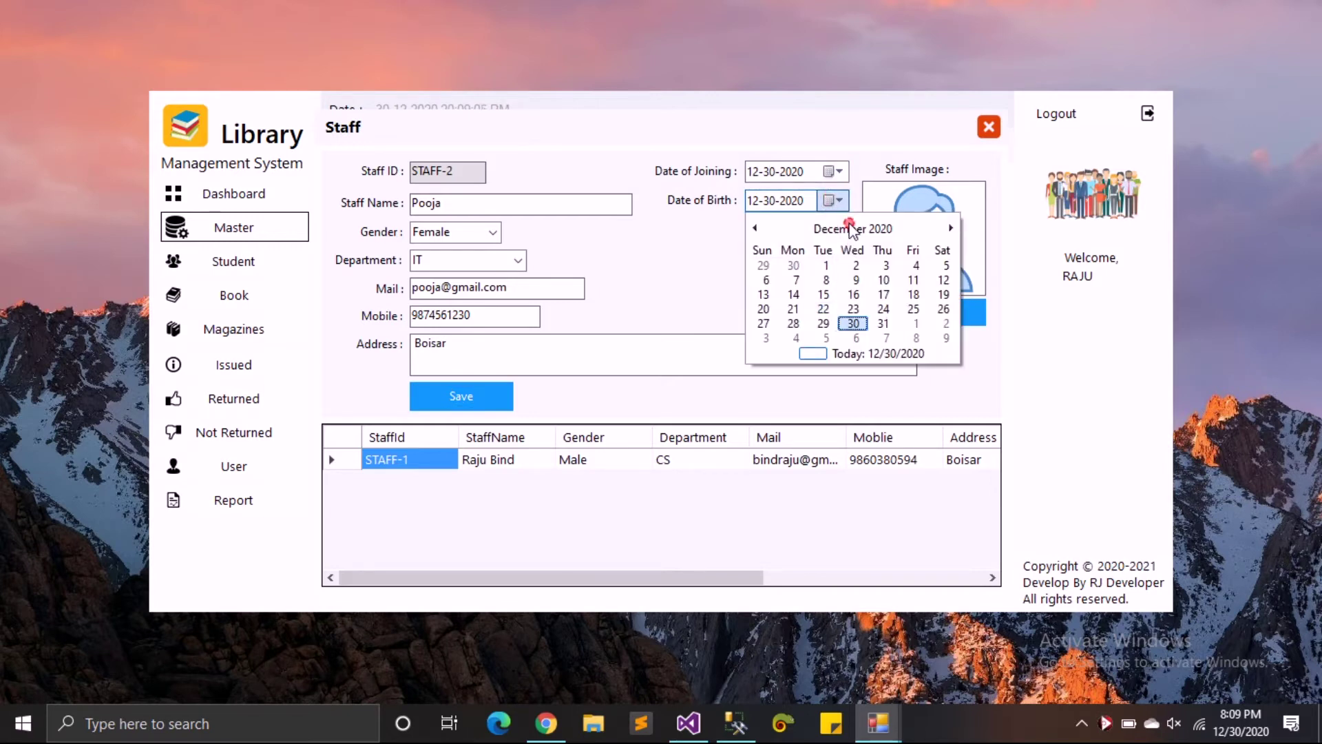
left_click(847, 226)
left_click(847, 227)
left_click(847, 227)
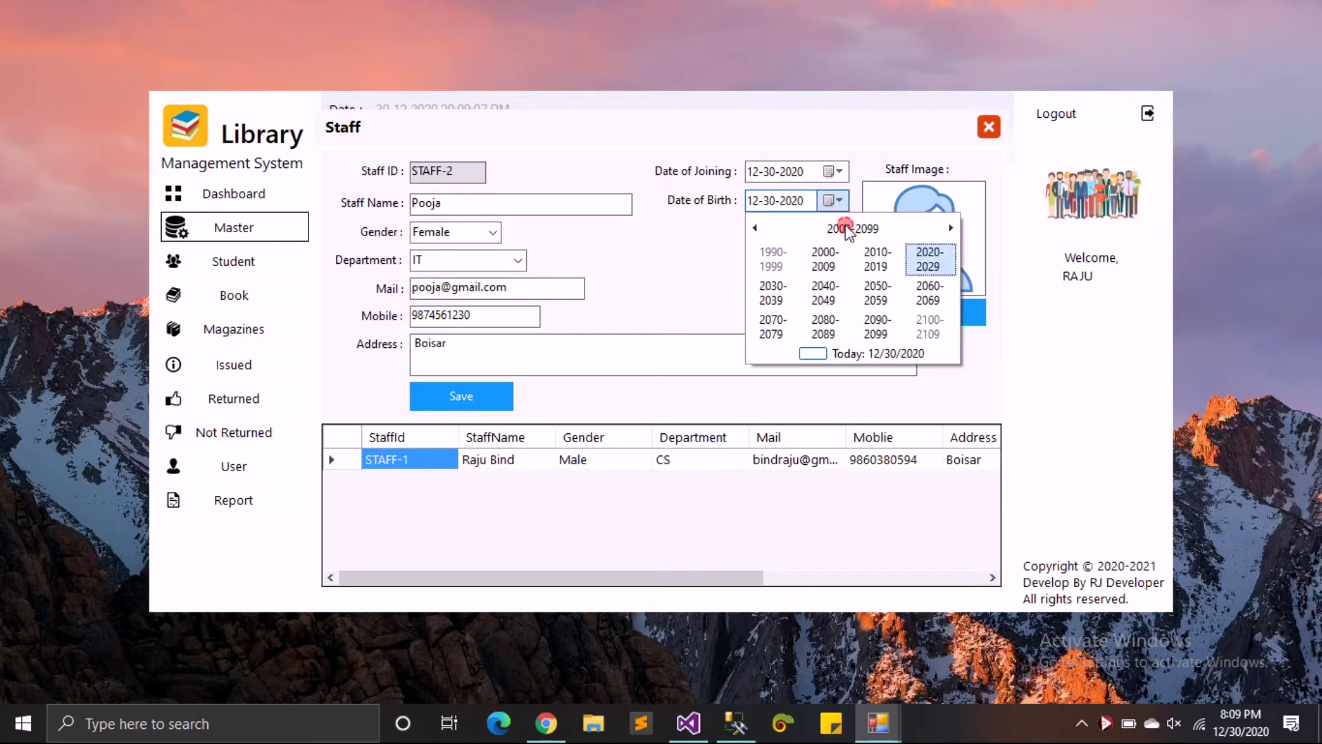
left_click(772, 258)
left_click(874, 293)
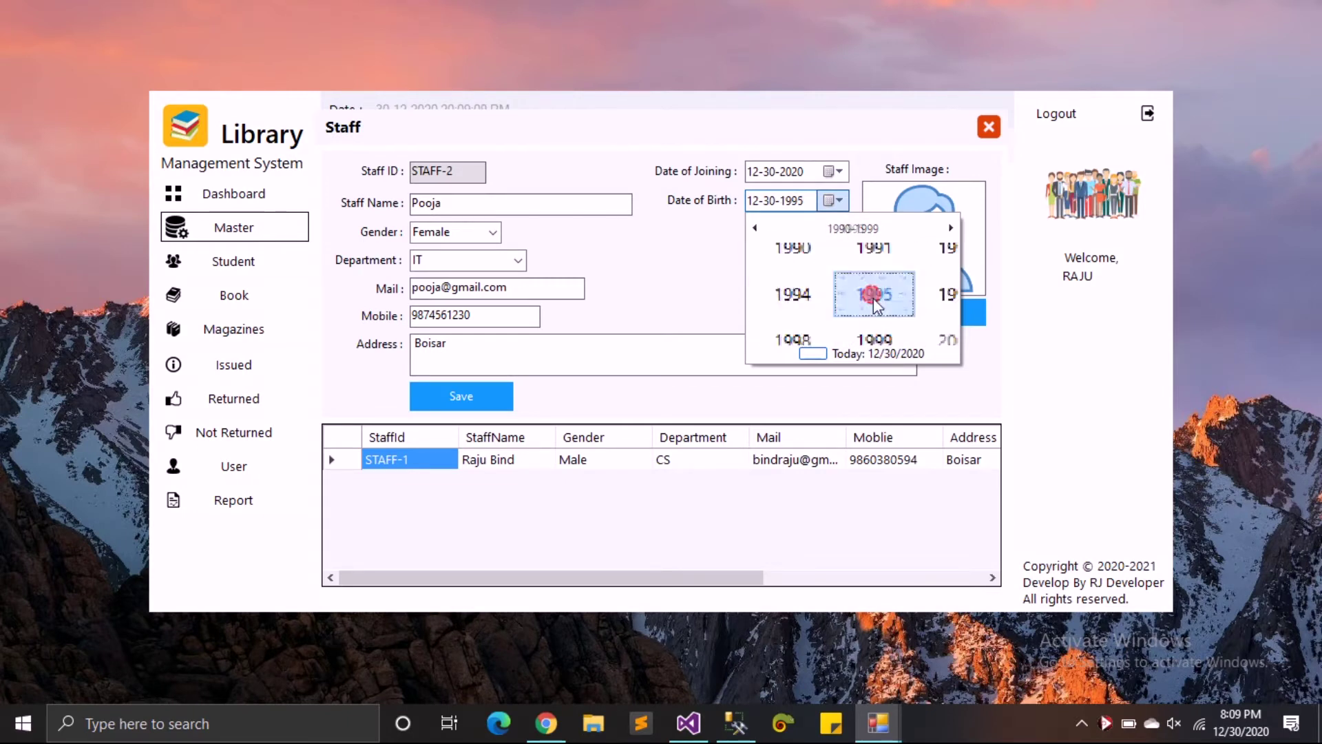
left_click(783, 265)
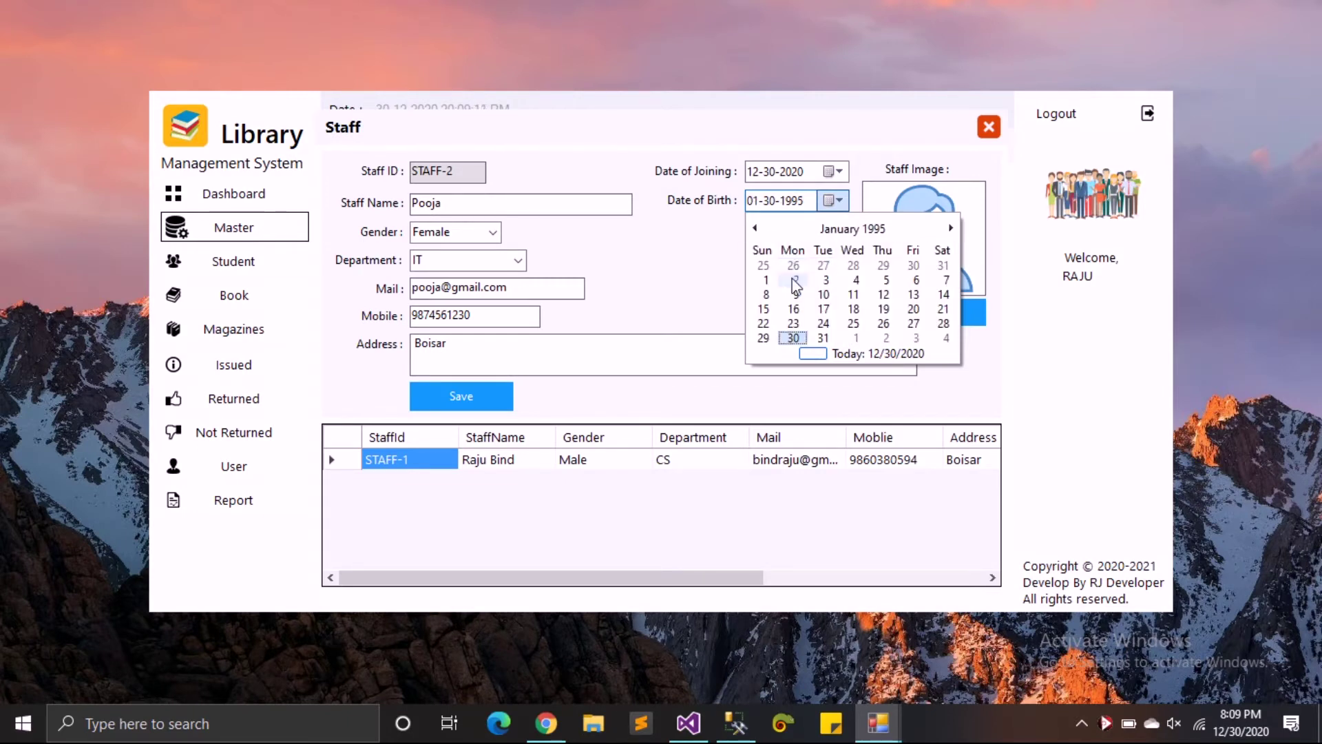
left_click(762, 273)
left_click(928, 310)
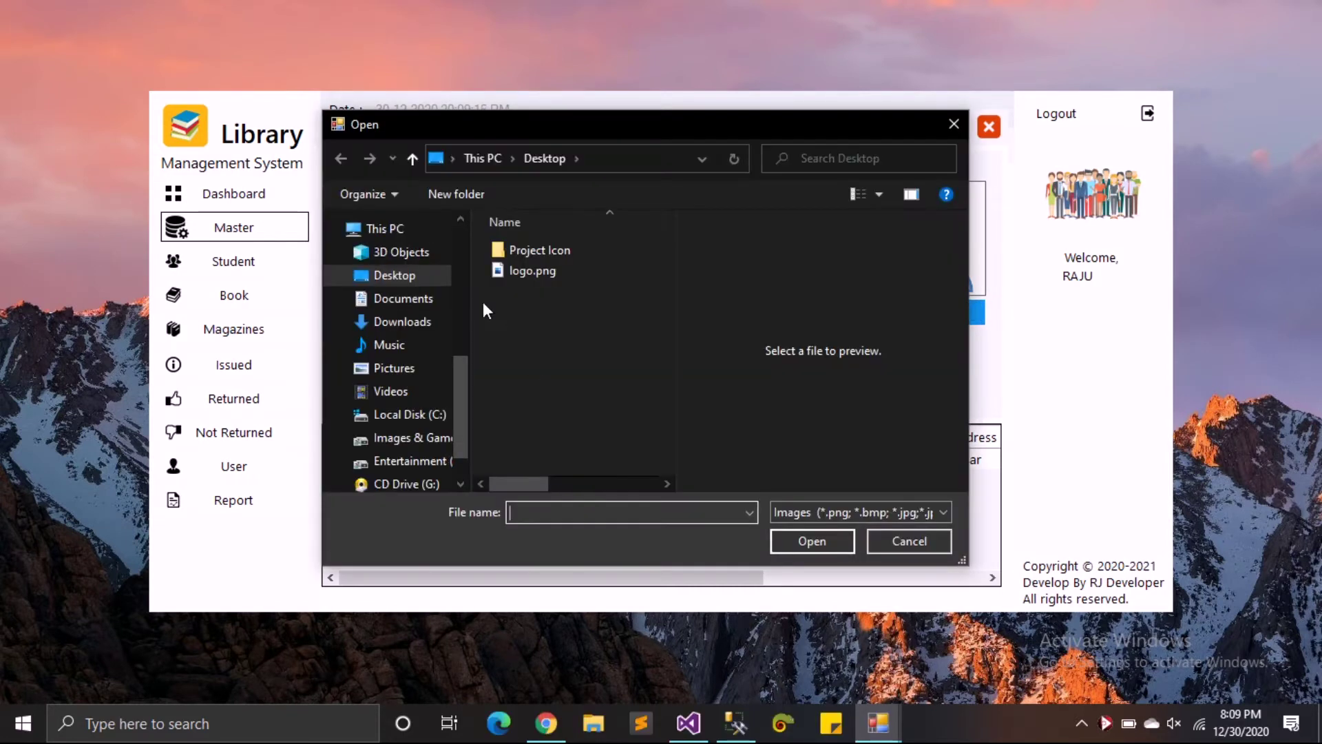
- Load user3.jpg from Downloads as the staff photo
left_click(441, 321)
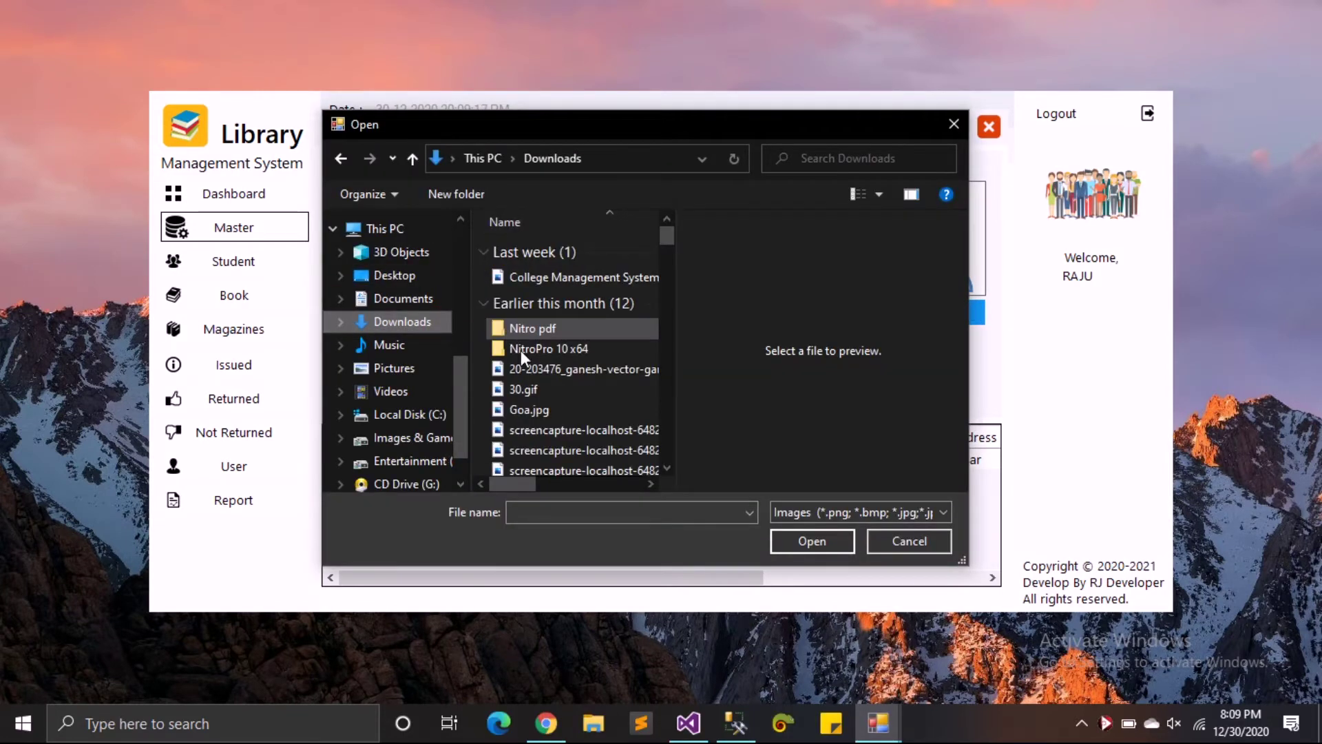
scroll(554, 451, "down", 5)
left_click(550, 513)
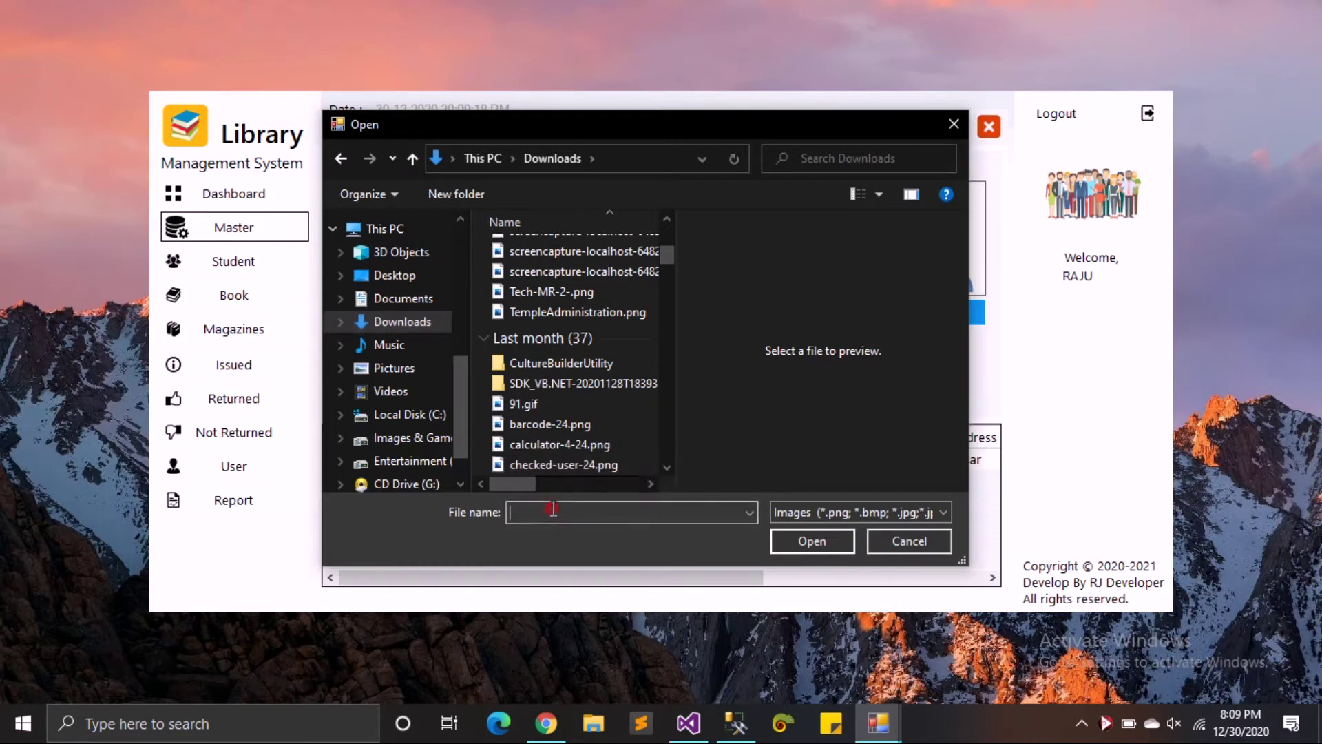
type("user")
key("Down")
key("Down")
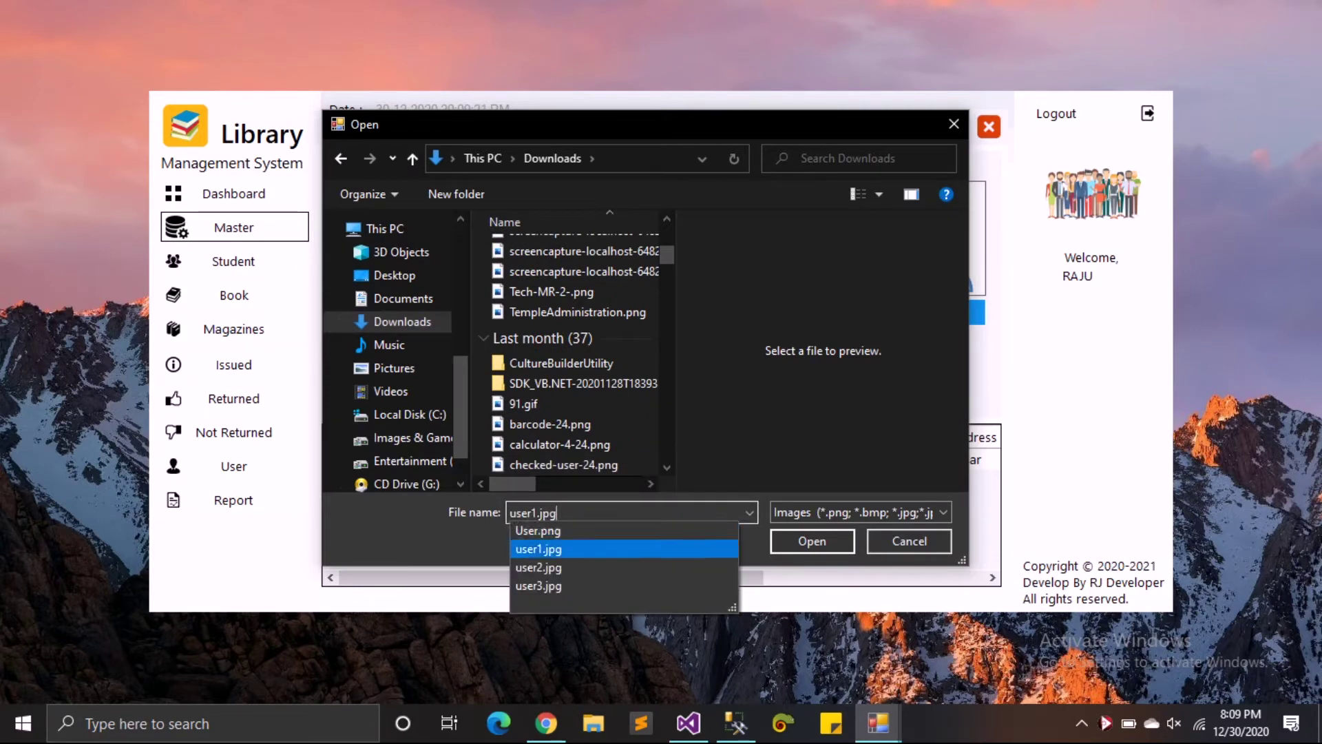
key("Down")
key("Down")
key("Return")
key("Return")
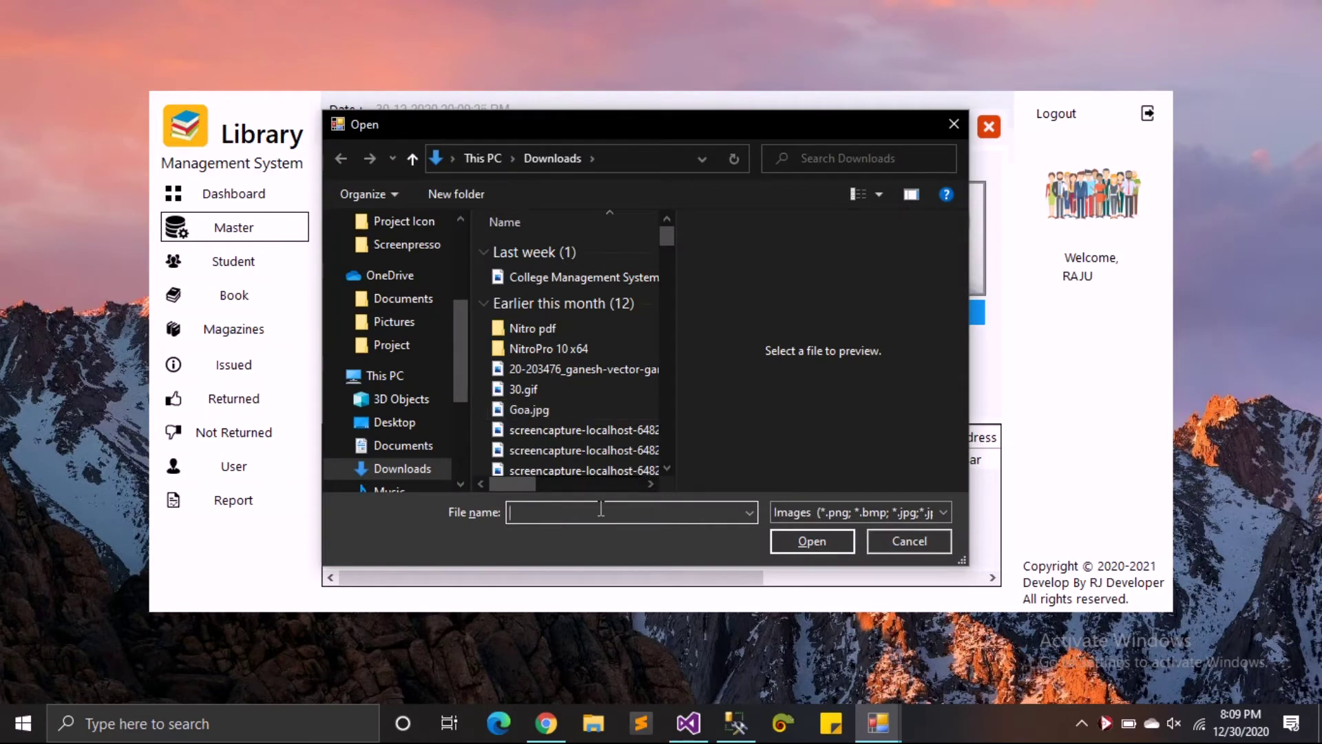
type("u")
key("Down")
key("Down")
key("Down")
key("Down")
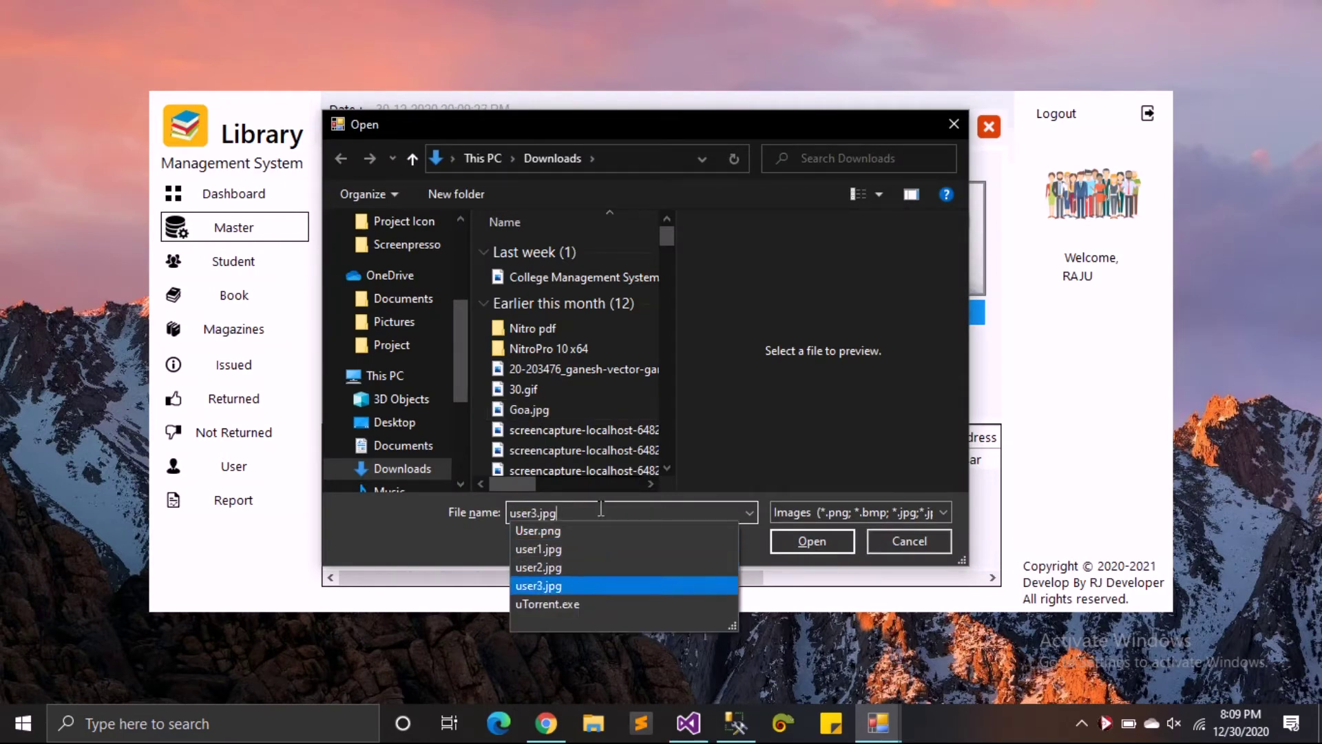
key("Return")
key("Return")
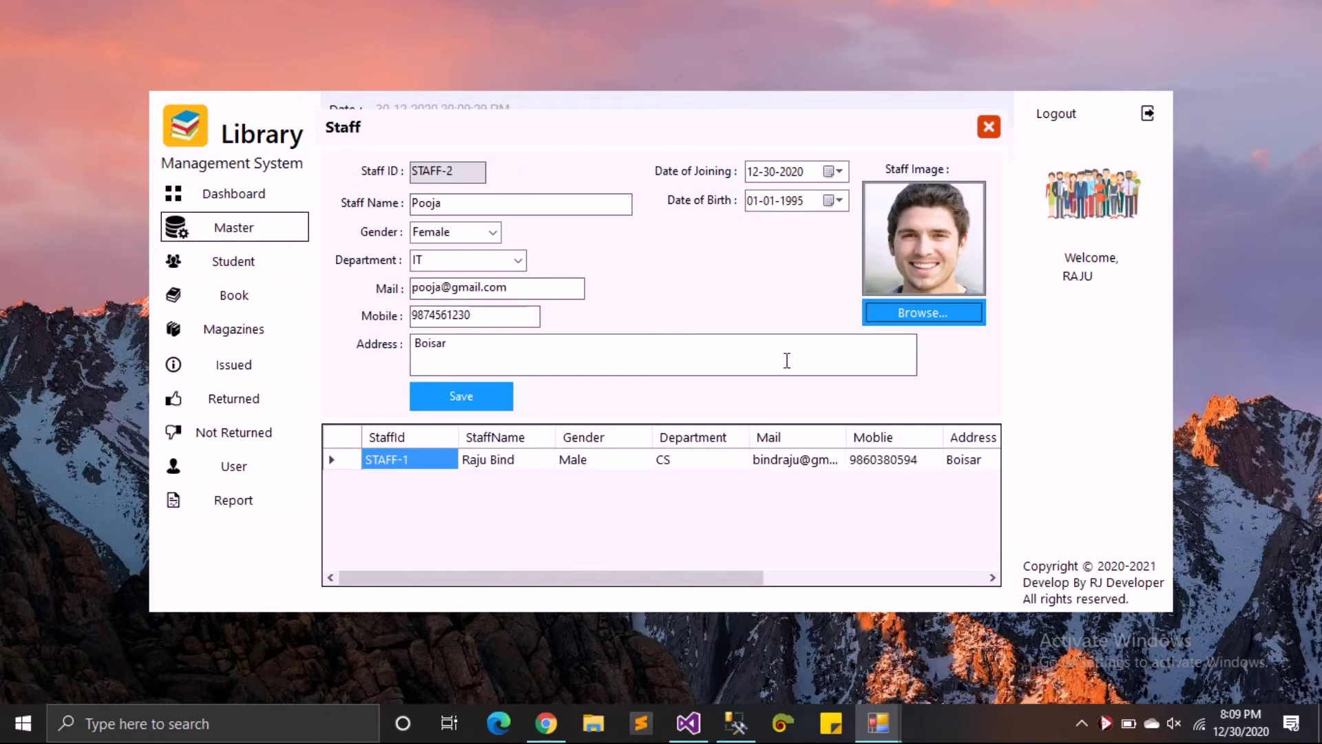
- Replace the staff photo with user2.jpg, the smiling woman portrait
left_click(896, 319)
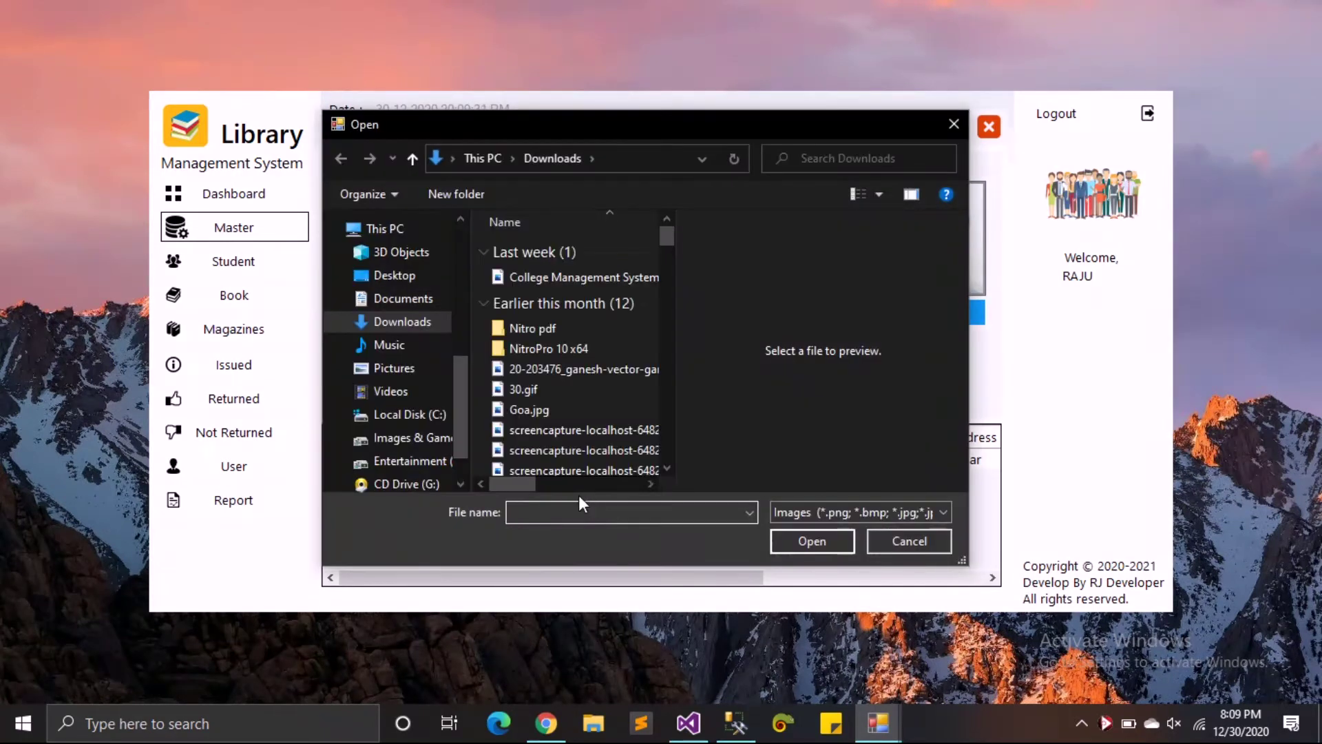
type("user")
key("Down")
key("Down")
key("Return")
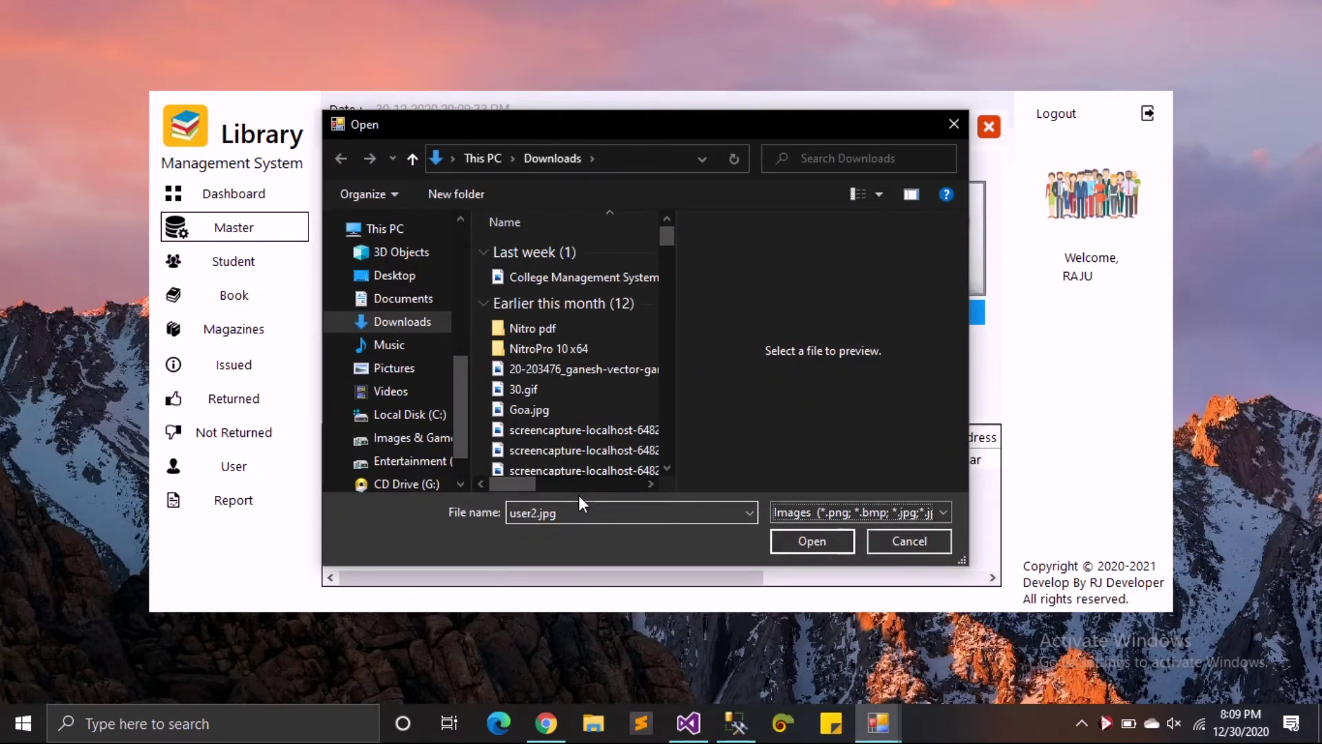
key("Return")
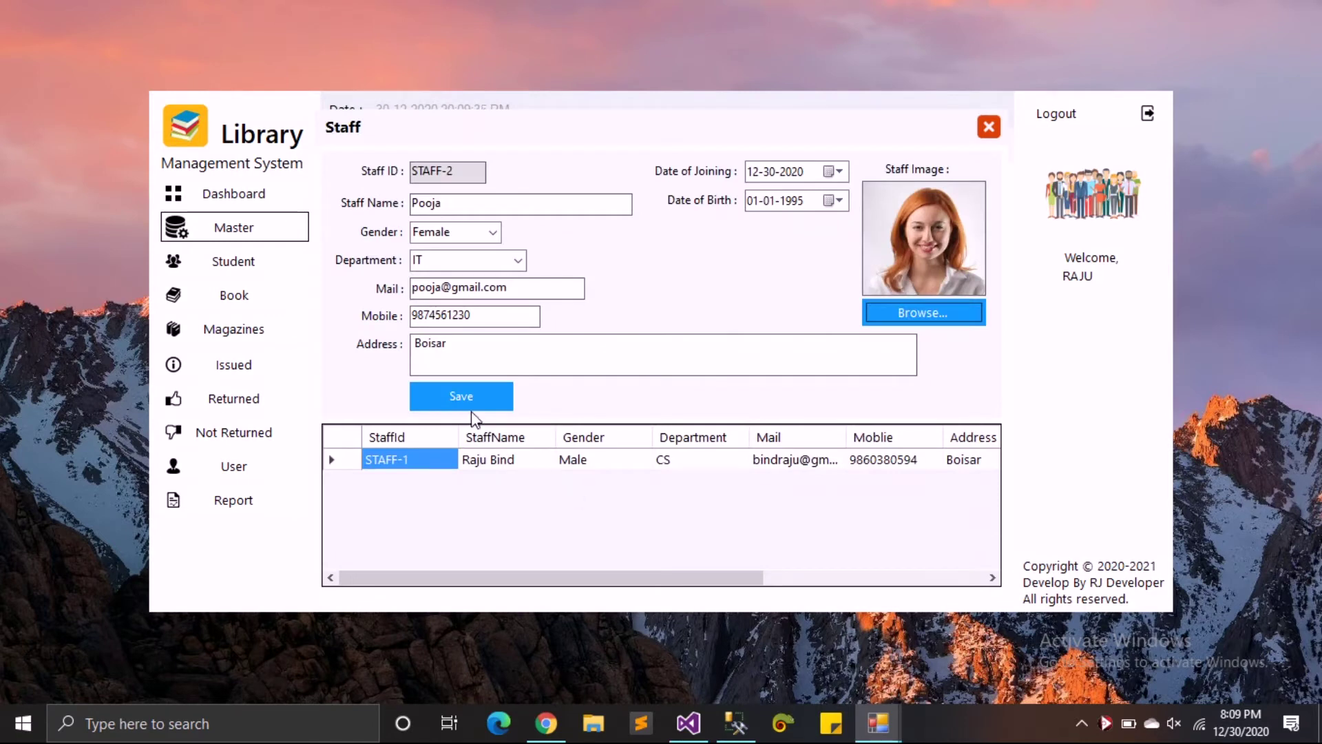
- Save STAFF-2, reselect and update it, then close the Staff form
left_click(463, 390)
left_click(686, 434)
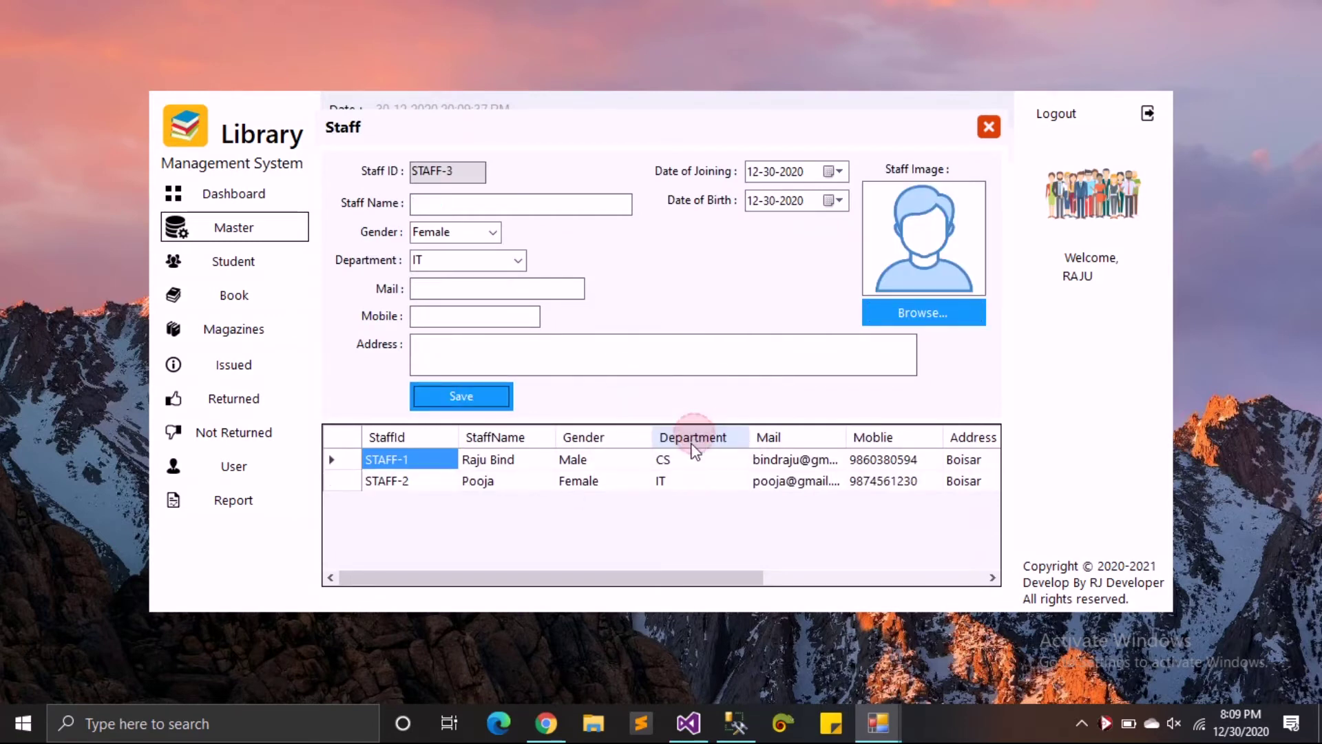
left_click(338, 485)
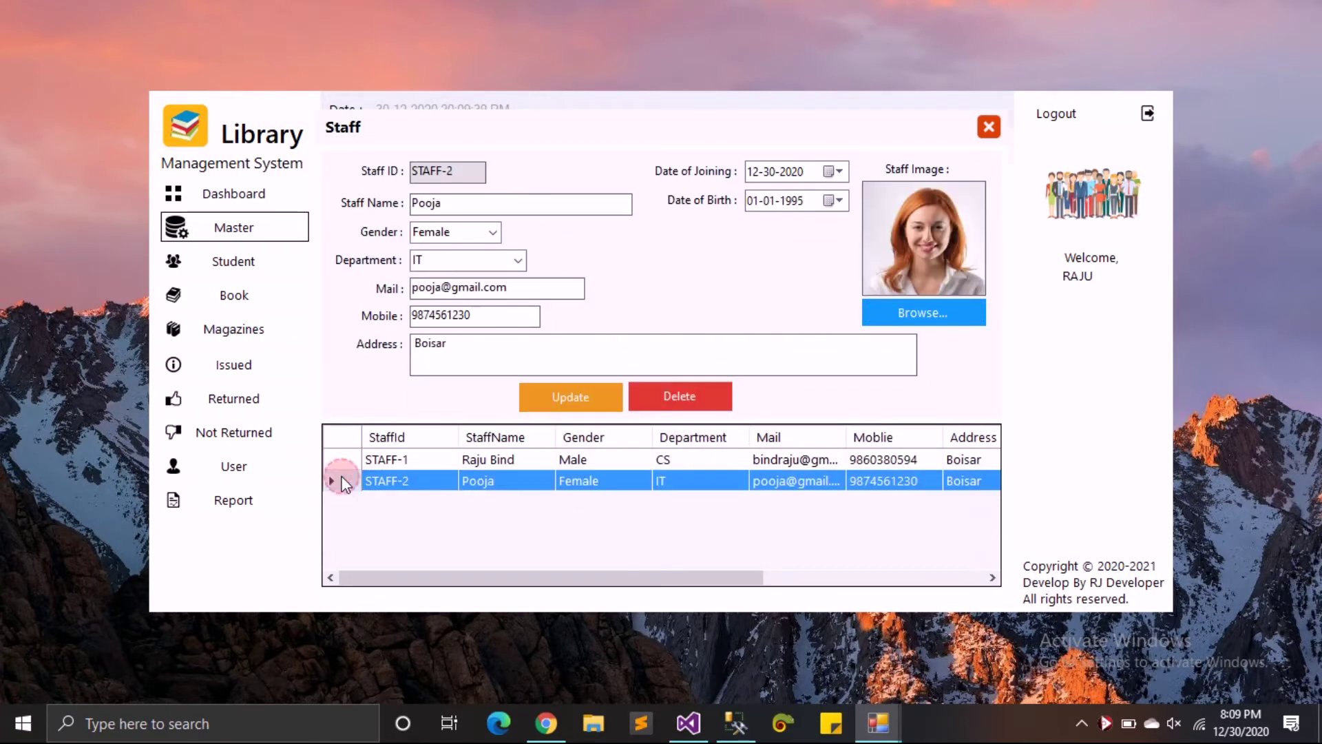
left_click(575, 403)
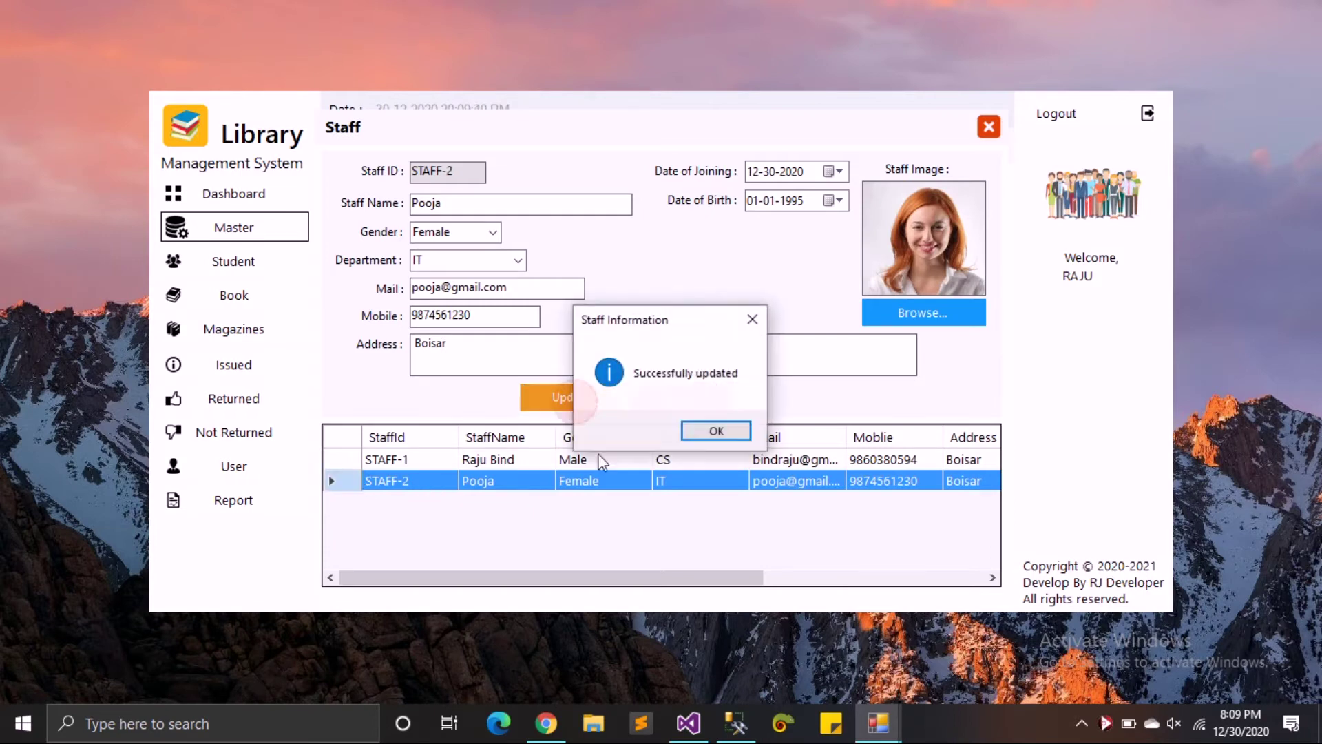
left_click(715, 431)
left_click(990, 126)
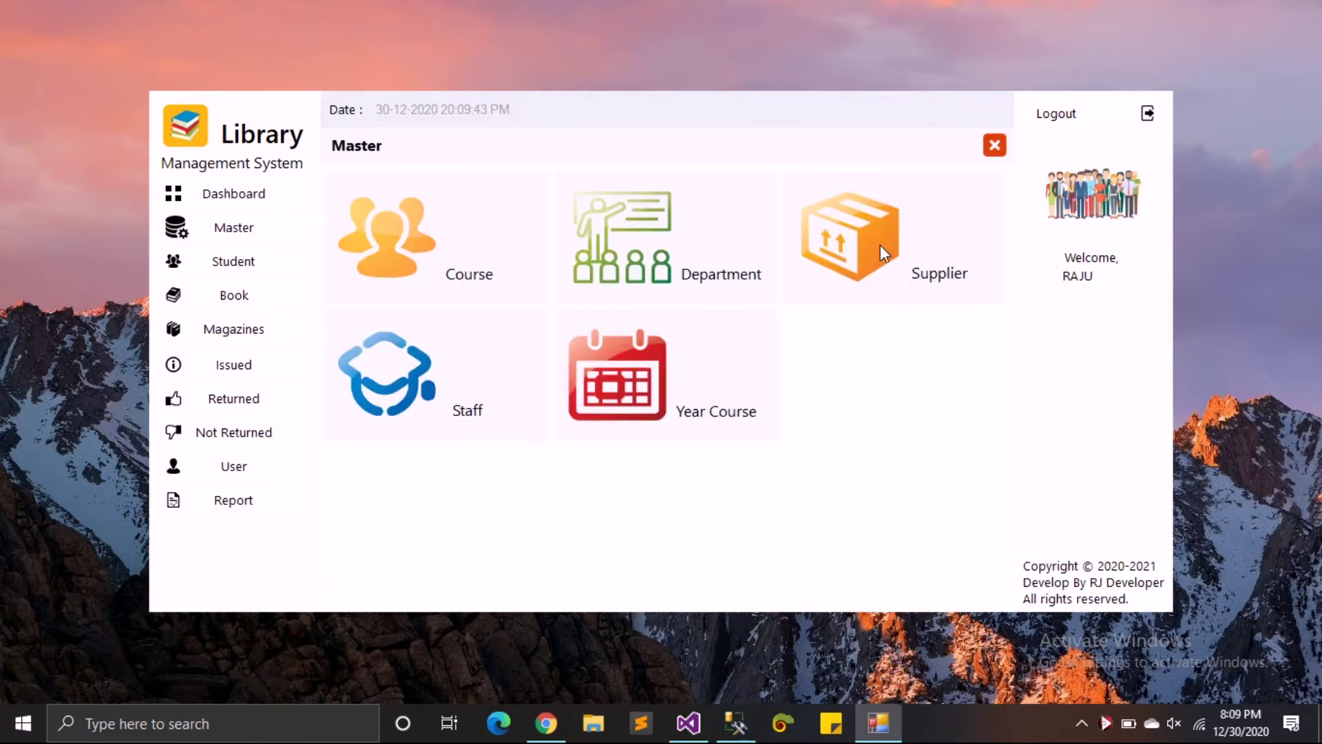
- In Year Course records, change the BA course's year to 5
left_click(590, 381)
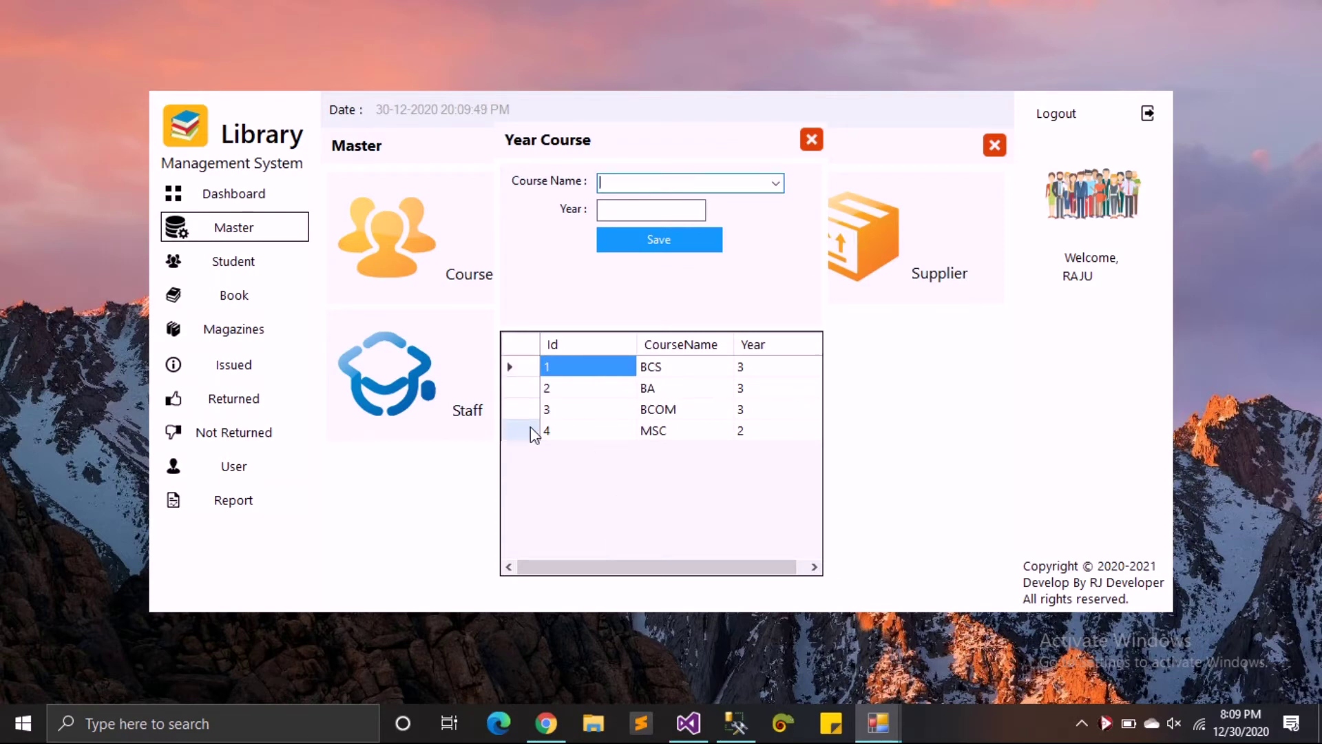
left_click(528, 394)
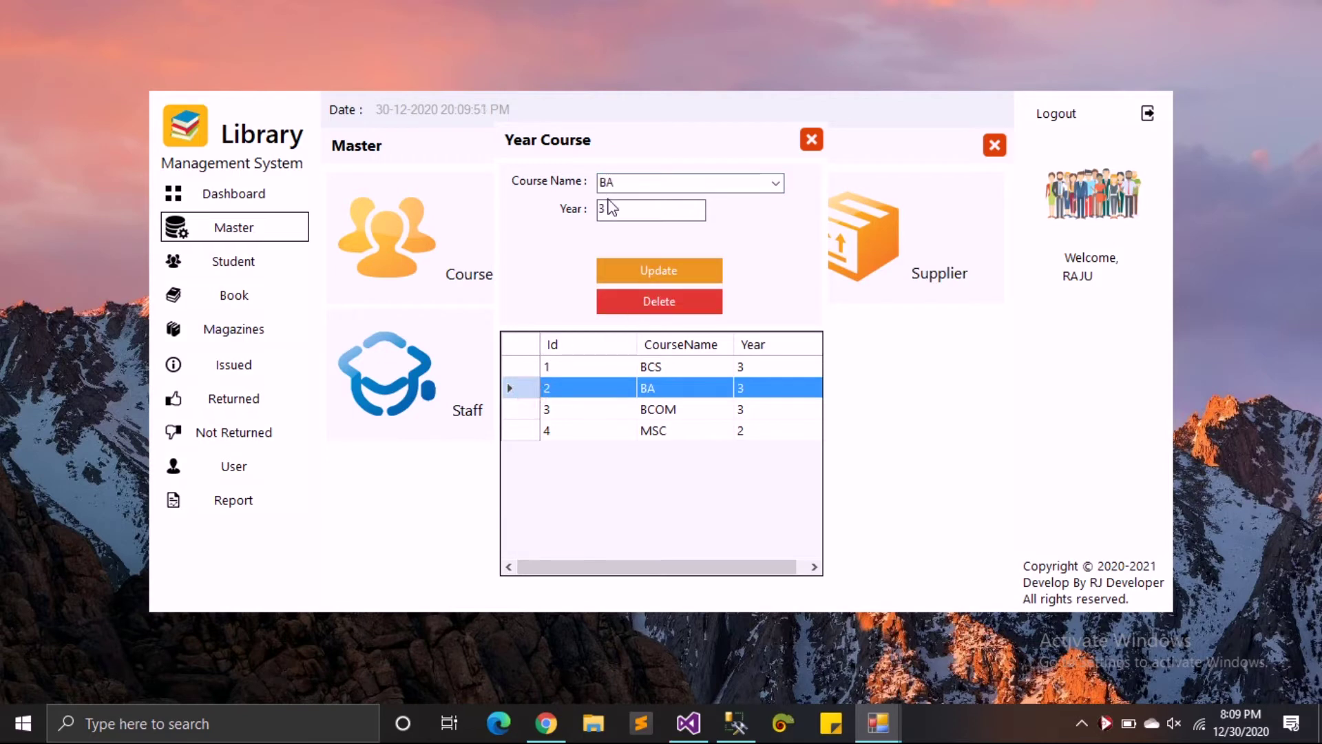
type("5")
left_click(618, 262)
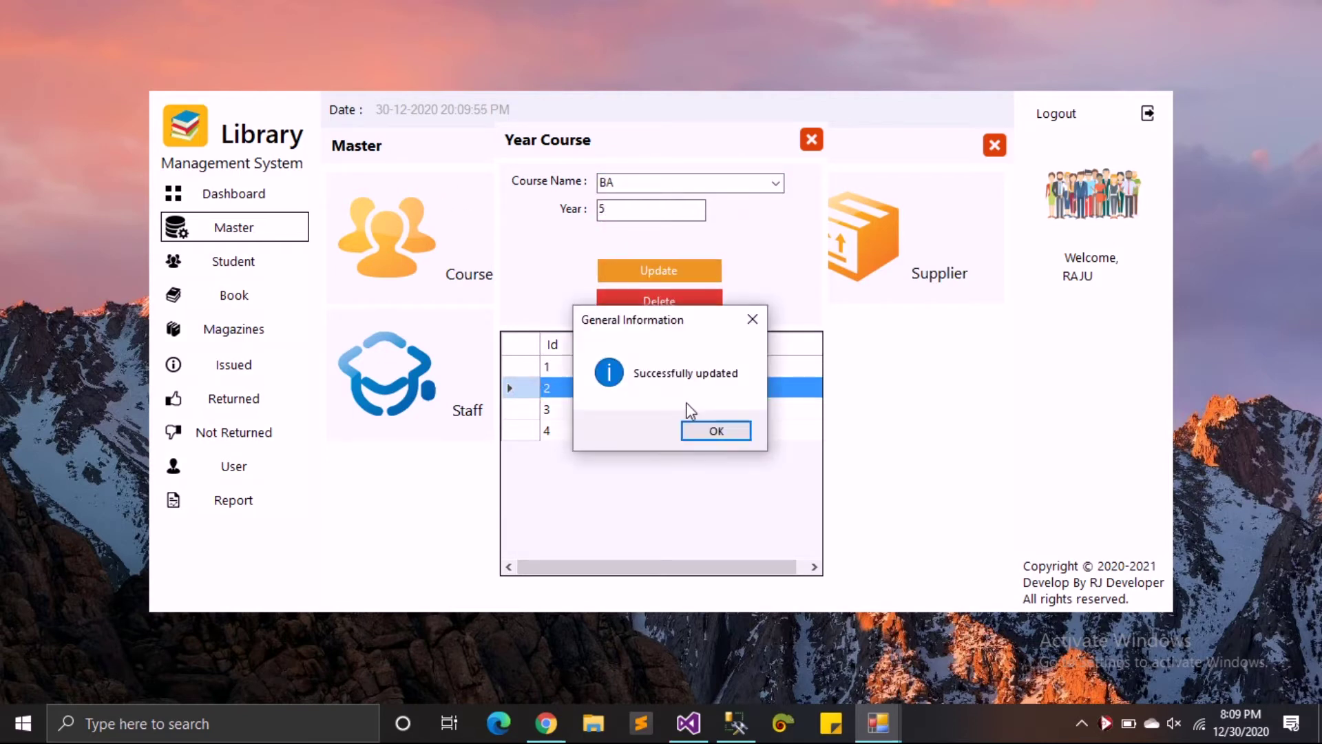
left_click(713, 434)
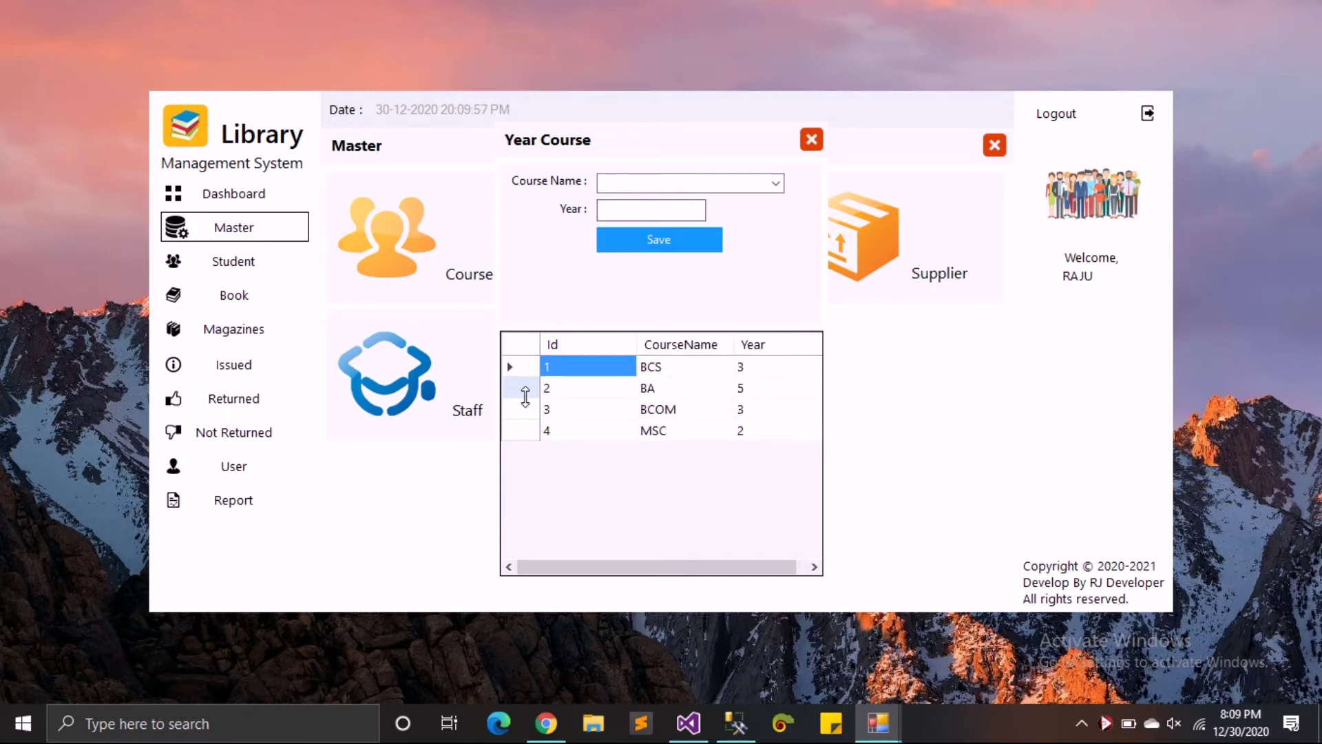
- Set BA's year back to 3 and close the Year Course records
left_click(522, 387)
left_click(634, 208)
type("3")
left_click(657, 270)
left_click(716, 431)
left_click(811, 141)
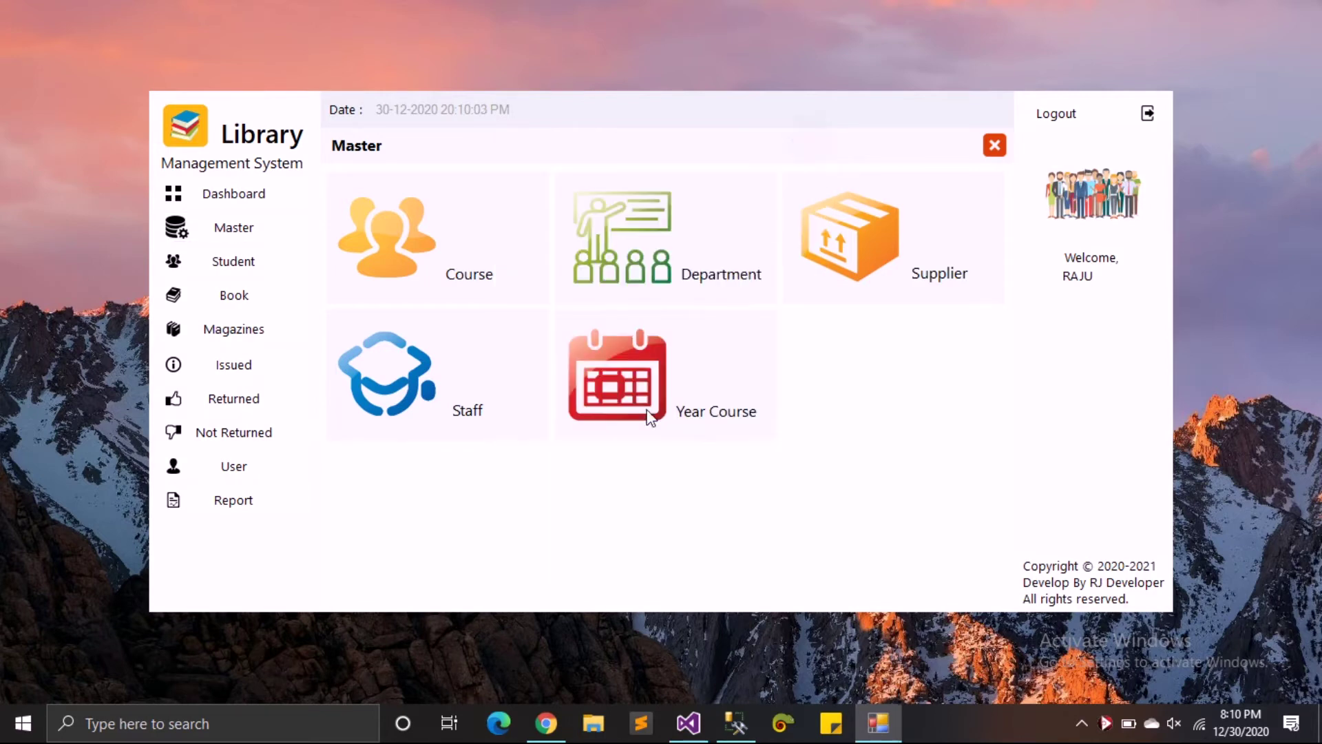
- Close Master, open the Student form and enter the new student's name
left_click(992, 145)
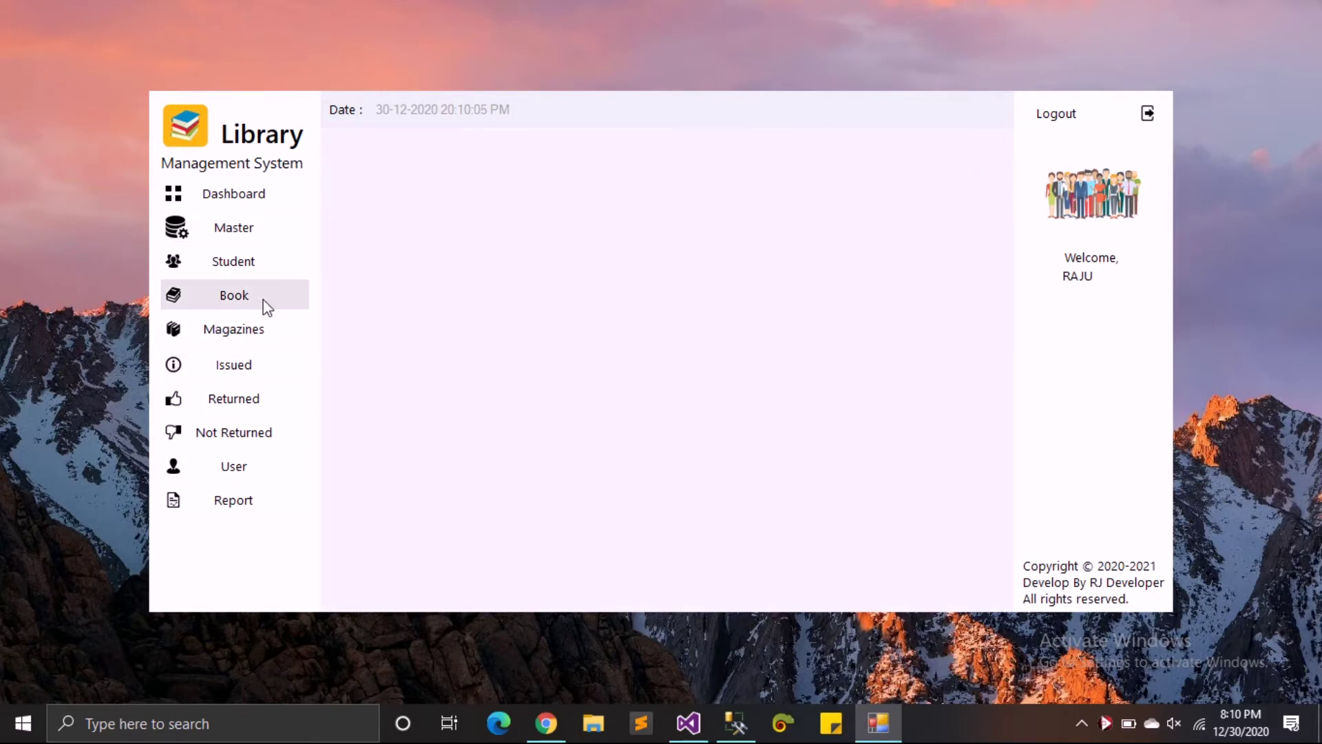
left_click(266, 277)
left_click(448, 217)
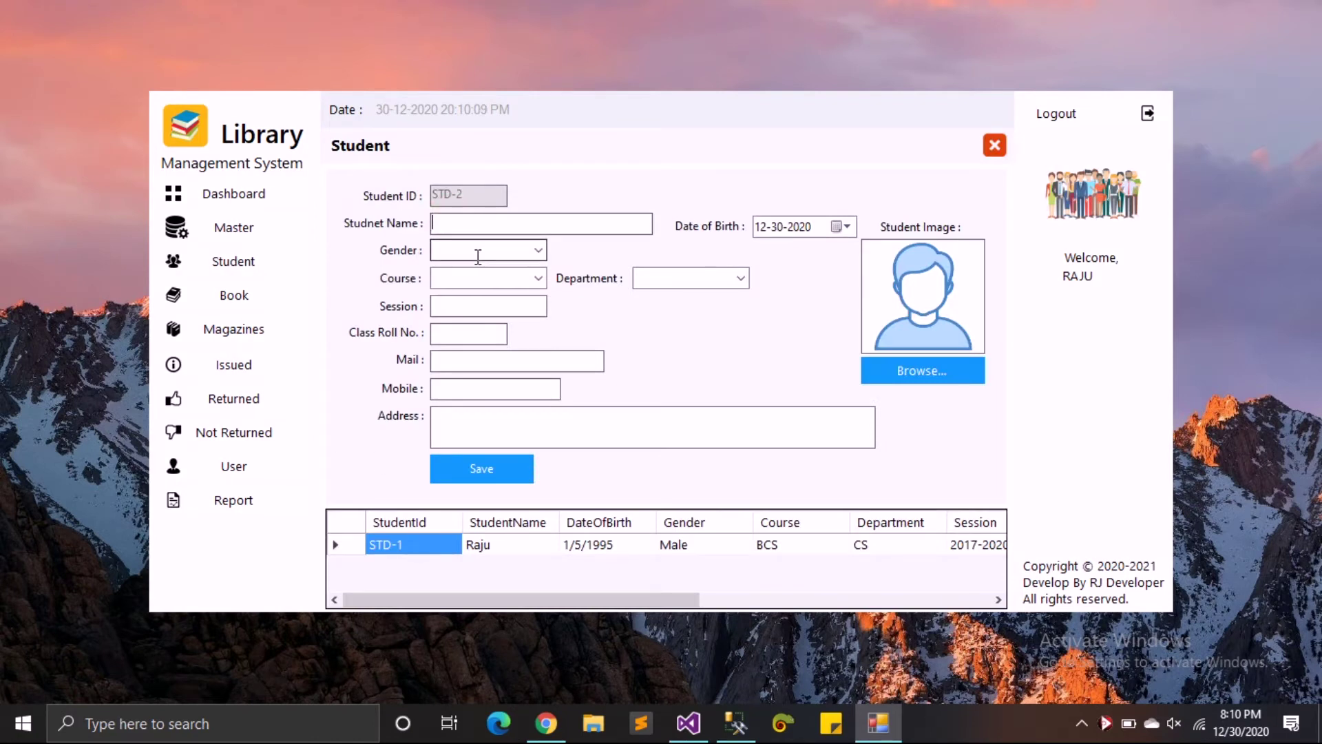
type("Lio")
key("Tab")
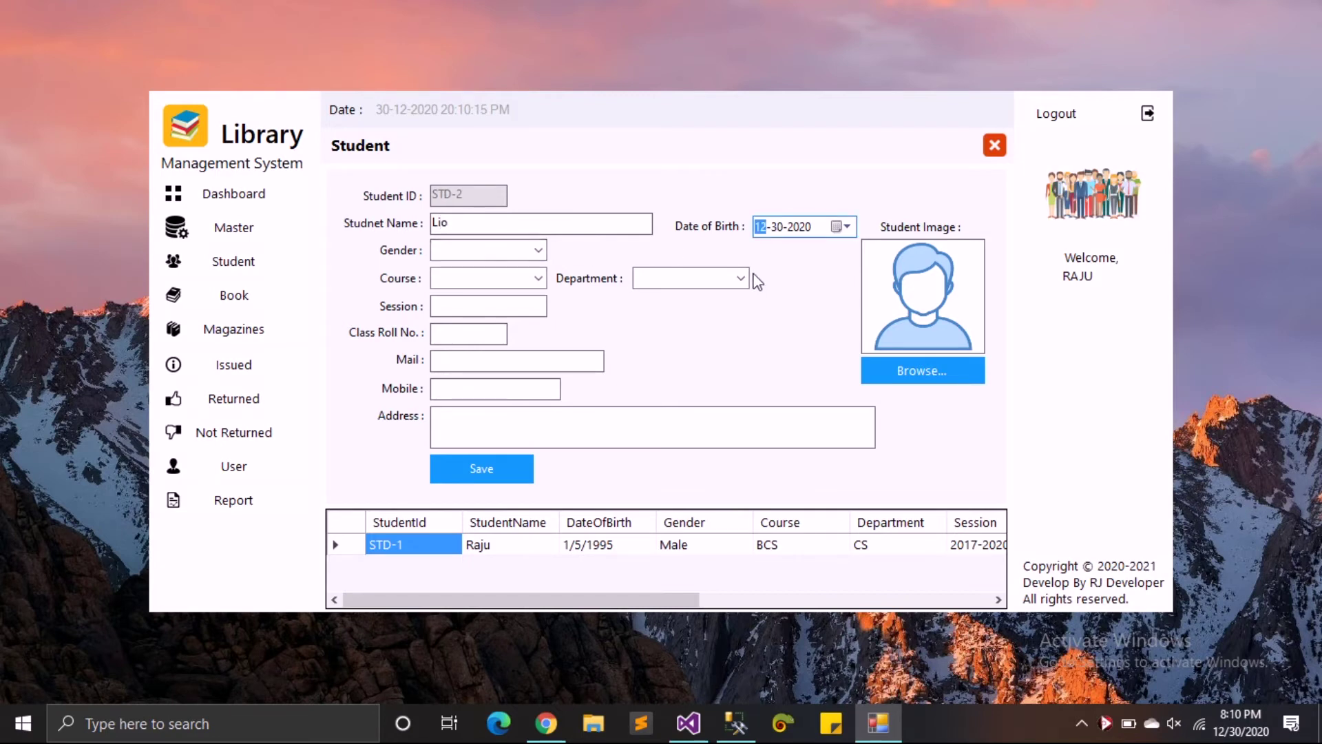
key("Tab")
- Set the student's date of birth to 01-01-1995
left_click(792, 227)
left_click(774, 232)
type("01")
key("Right")
type("1995")
key("Tab")
- Choose Male gender, BCS course and IT department for the student
key("Down")
key("Down")
key("Up")
key("Tab")
key("Down")
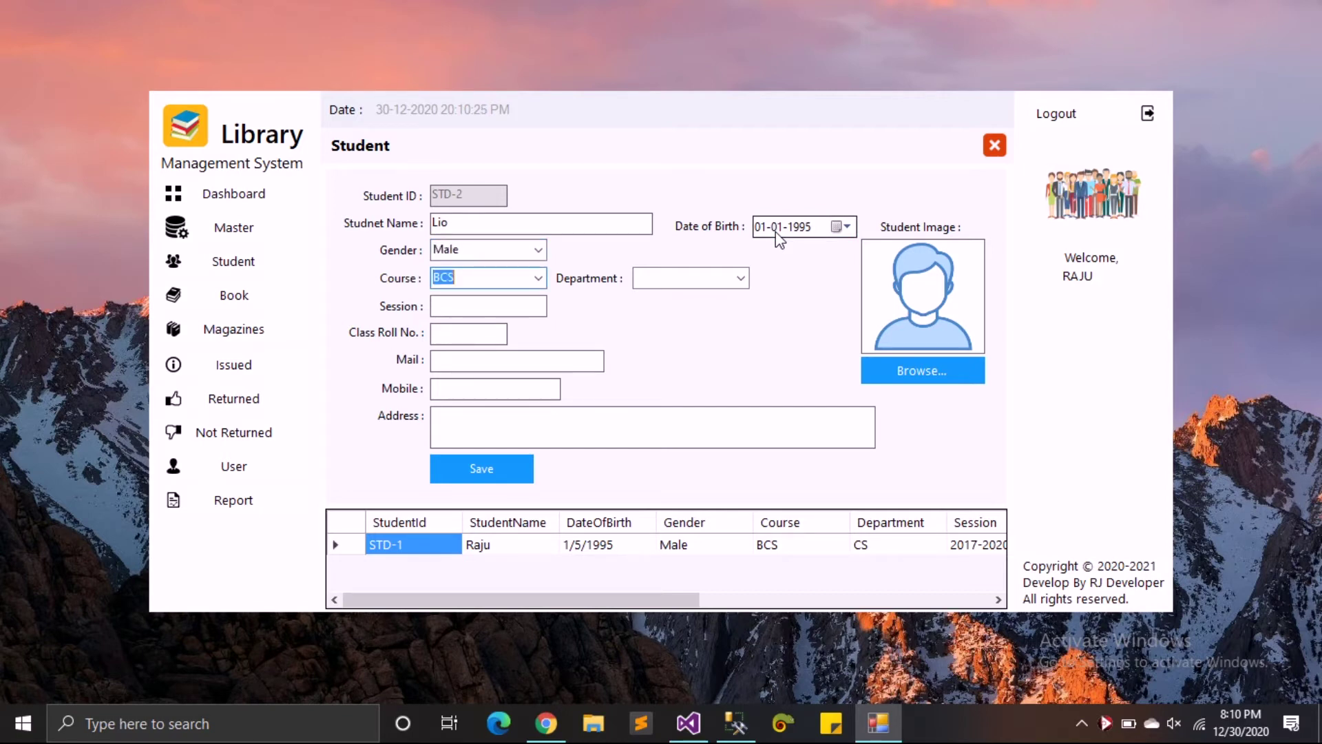
left_click(537, 275)
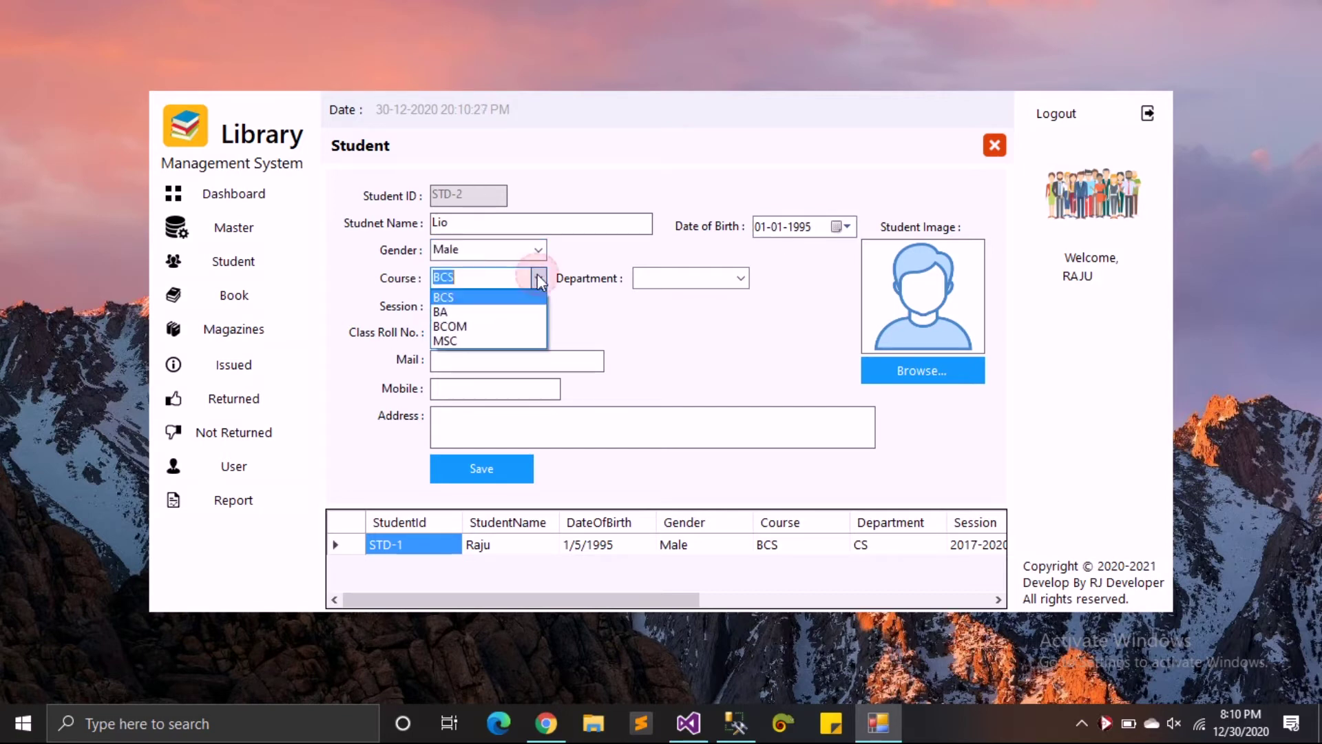
left_click(526, 299)
left_click(738, 279)
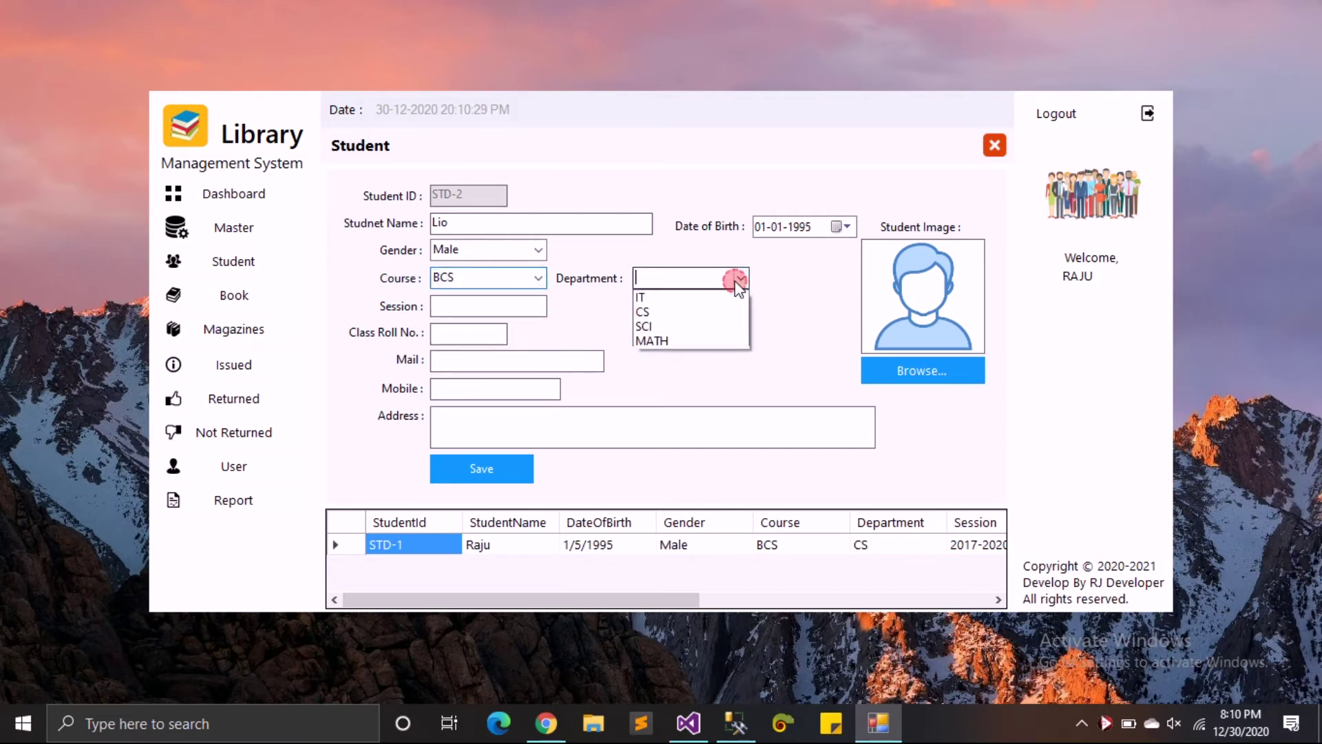
left_click(735, 303)
left_click(511, 304)
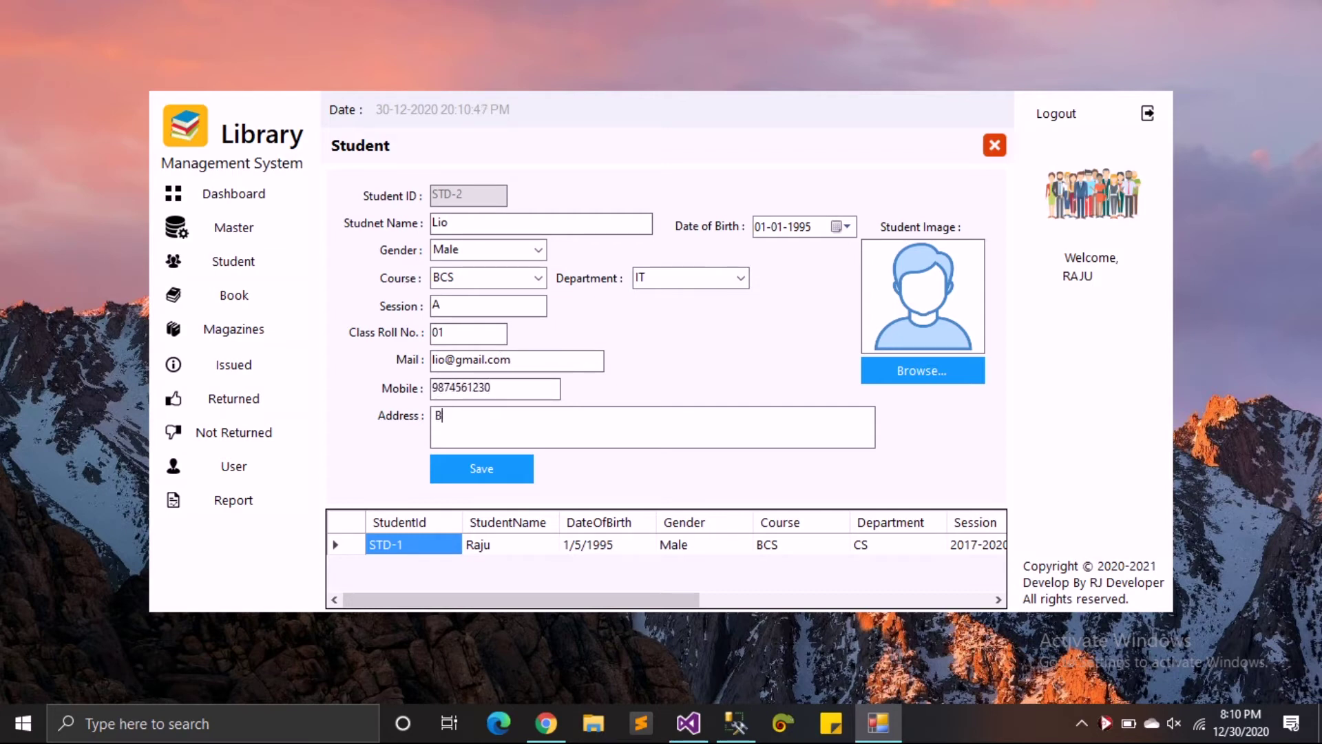
- Attach user1.jpg as the new student's photo
key("Tab")
key("Return")
type("user")
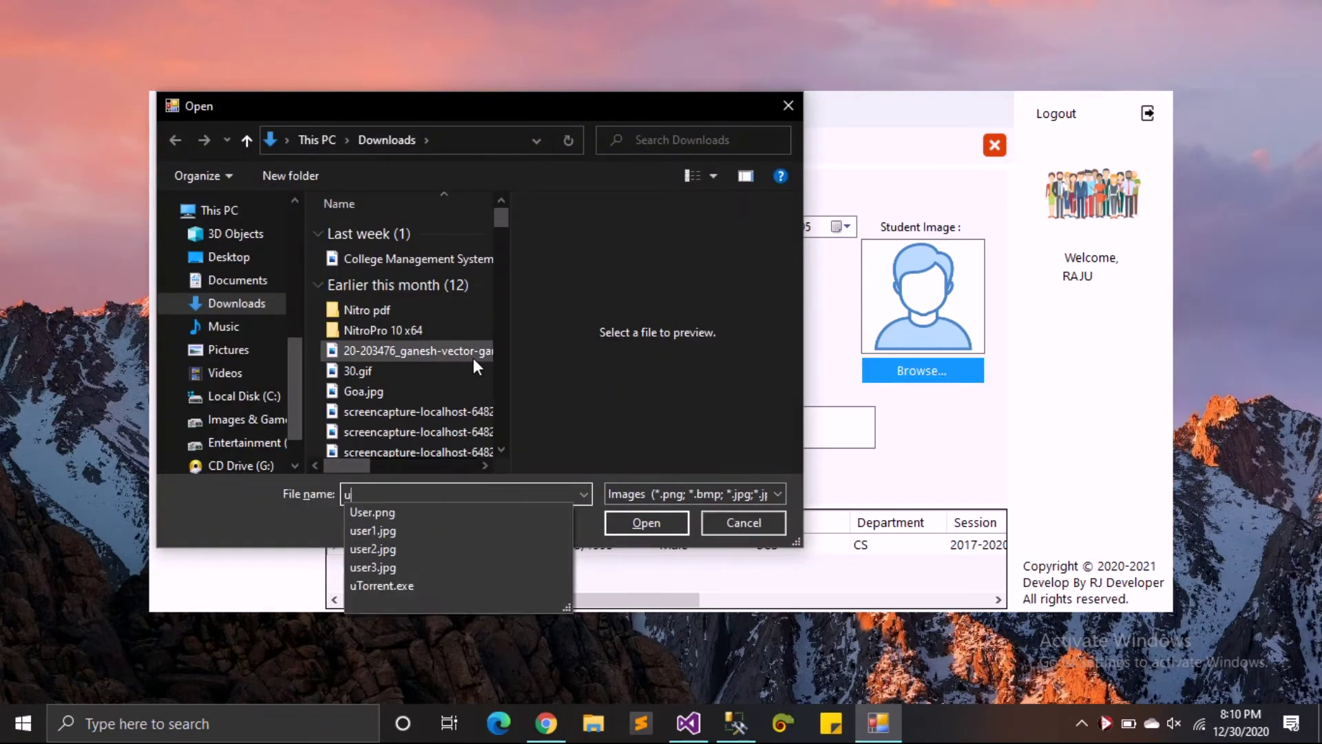
key("Down")
key("Down")
key("Tab")
key("Tab")
key("Return")
- Correct the e-mail address, save the student as STD-2, and reload STD-2 from the grid
key("Tab")
key("Return")
key("Return")
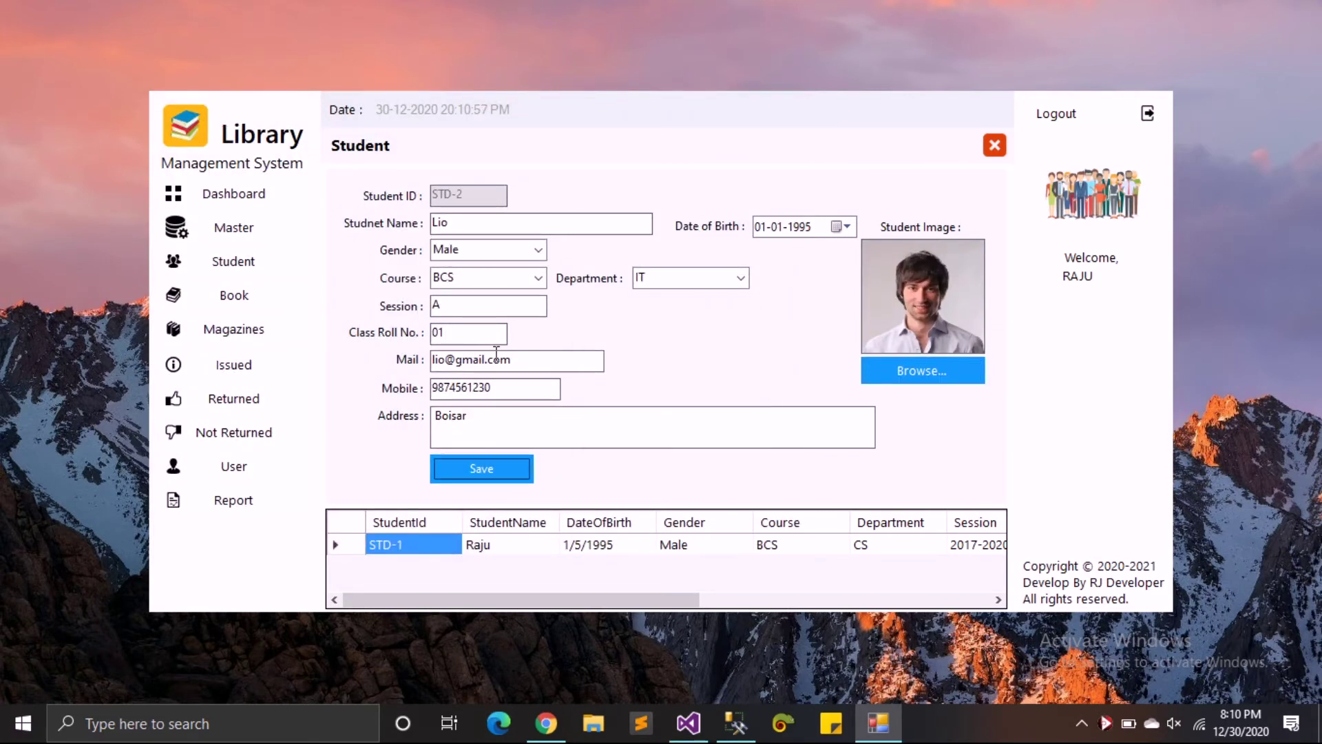
left_click(453, 362)
type("190")
key("Tab")
key("Tab")
key("Return")
key("Return")
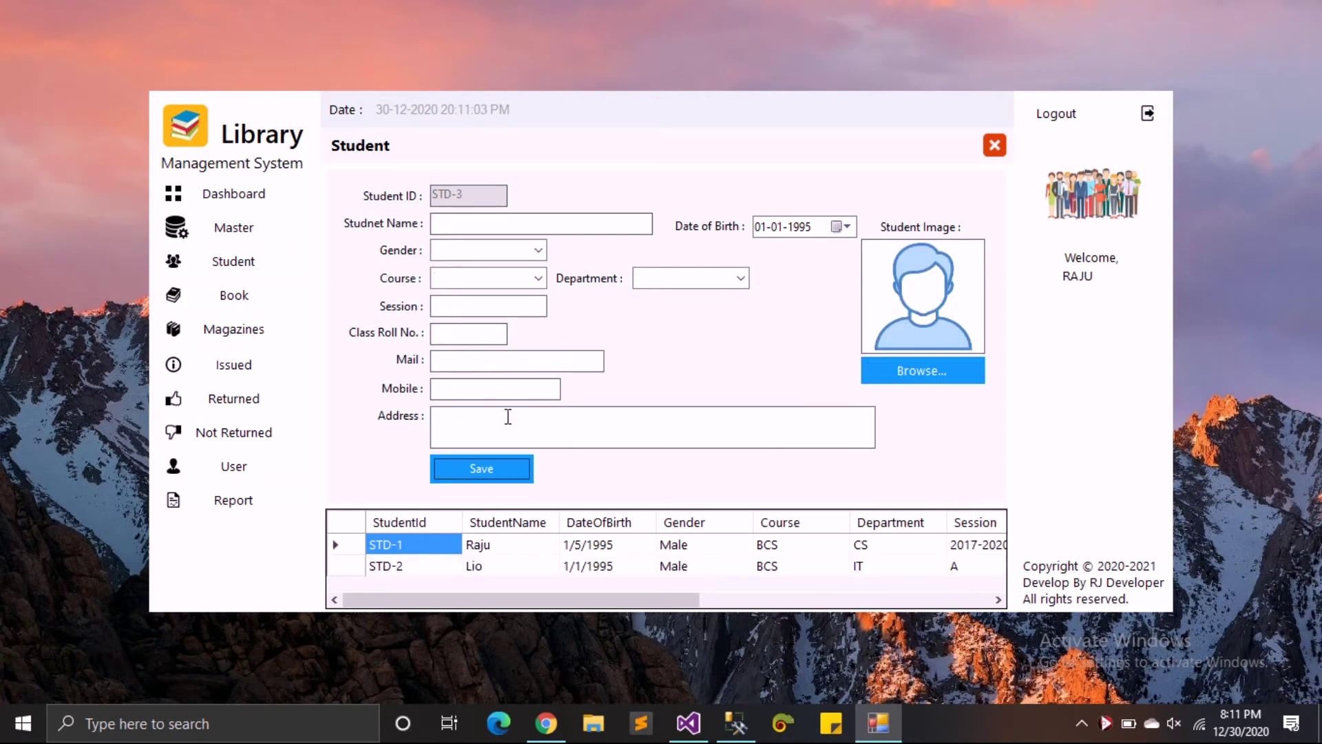
left_click(337, 566)
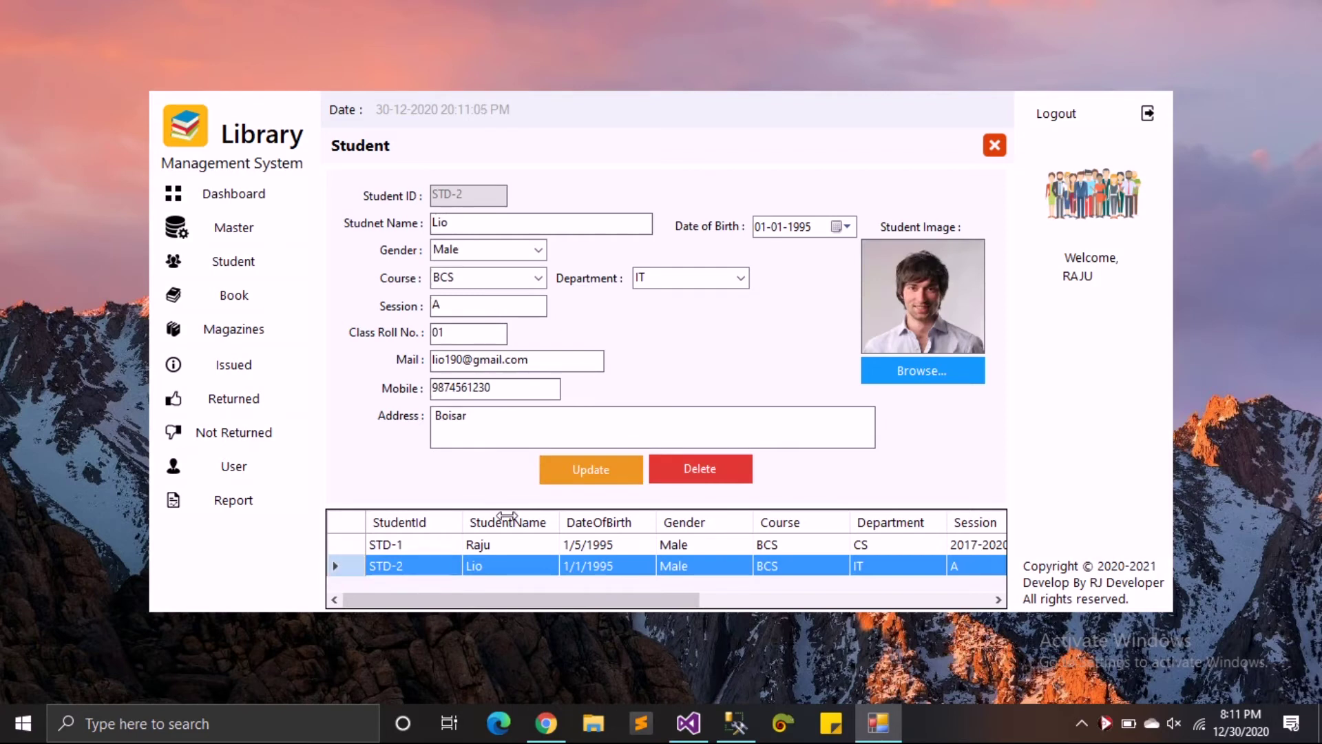
- Close the Student form and load book ACC-2 from Book Details, dismissing an index error
left_click(995, 145)
left_click(267, 306)
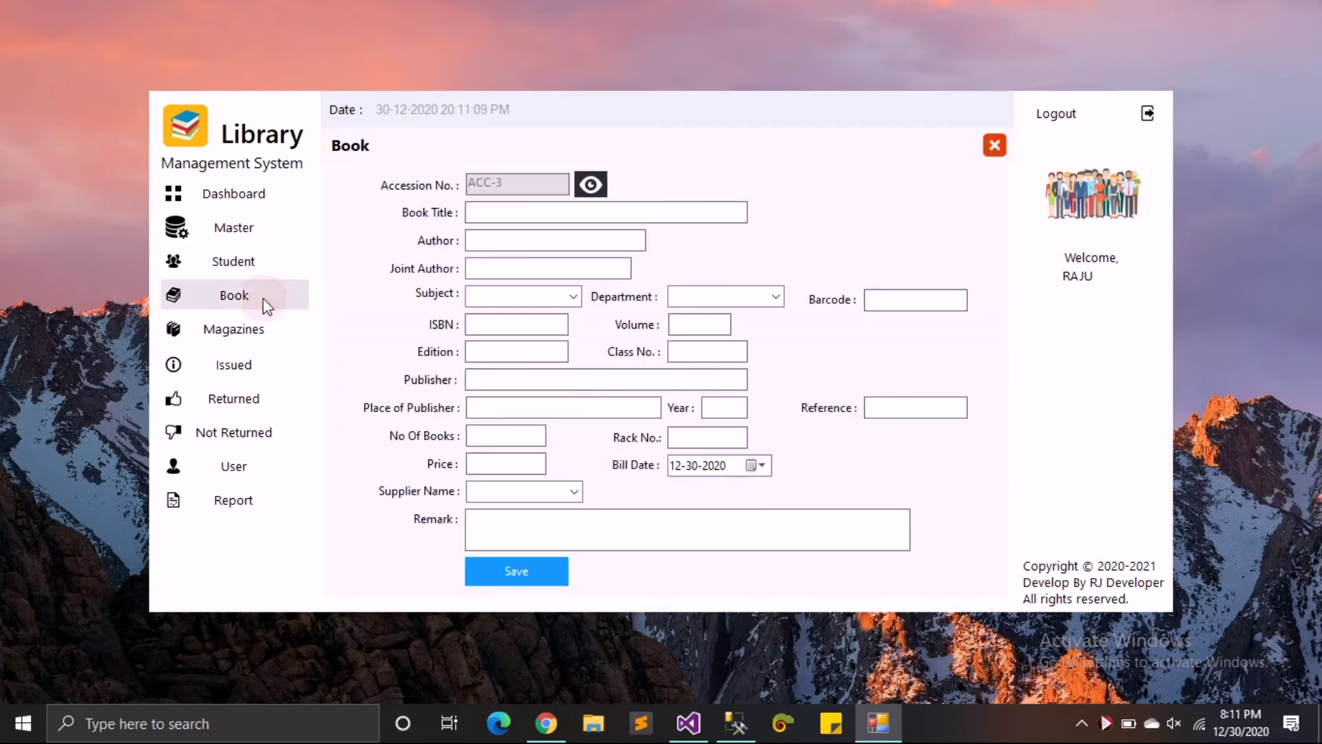
left_click(591, 186)
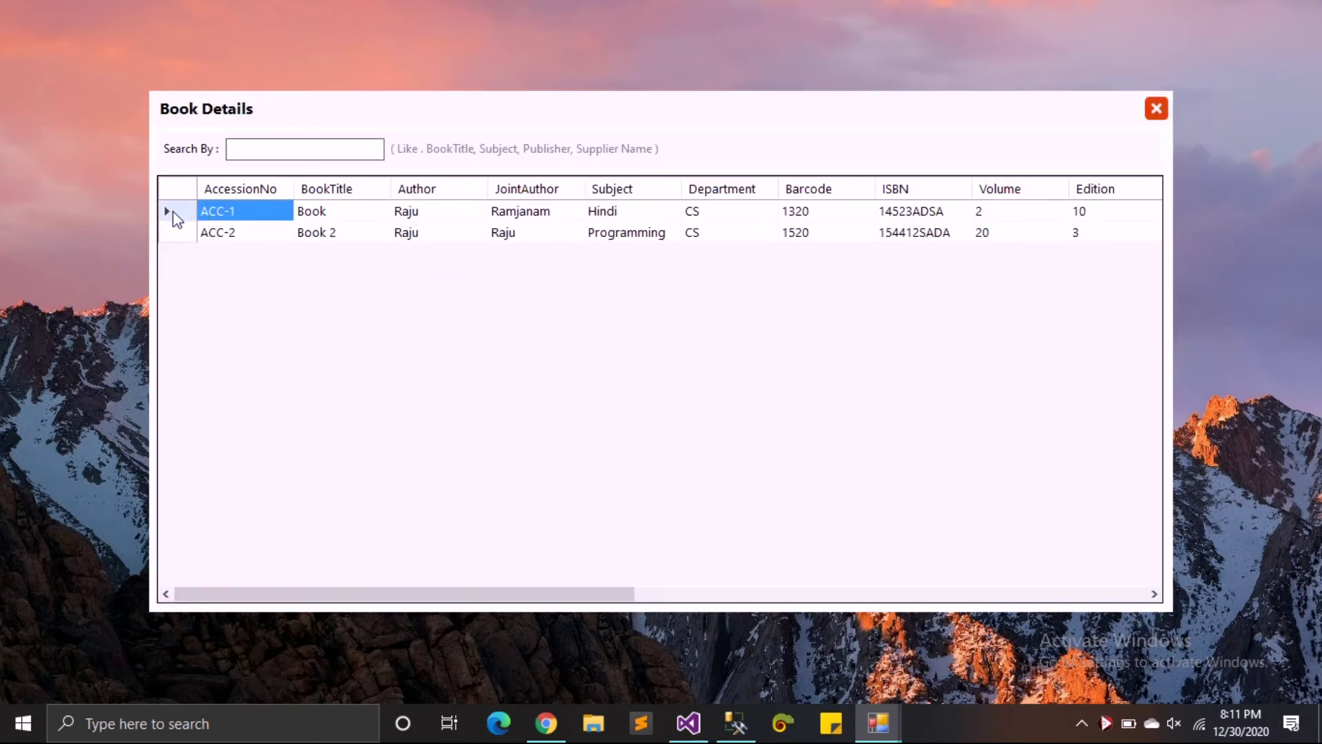
left_click(173, 232)
left_click(173, 232)
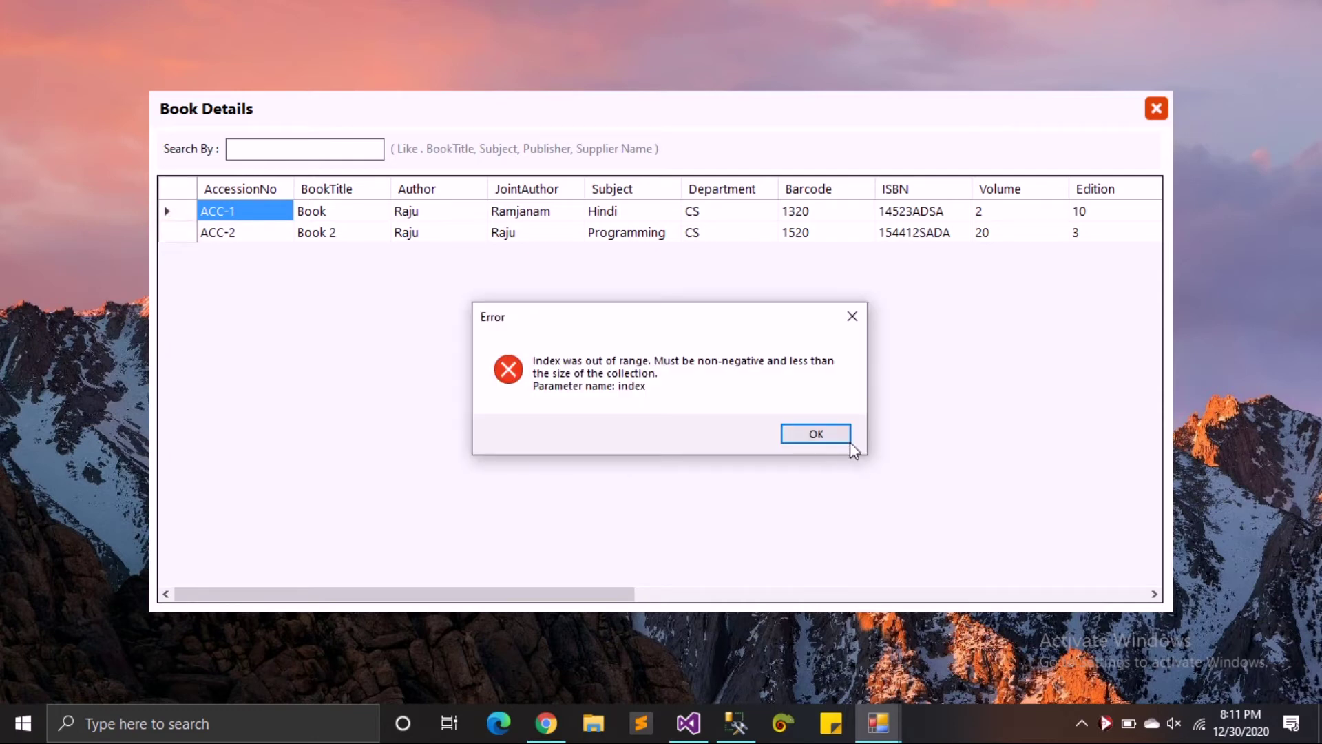
left_click(833, 438)
double_click(178, 231)
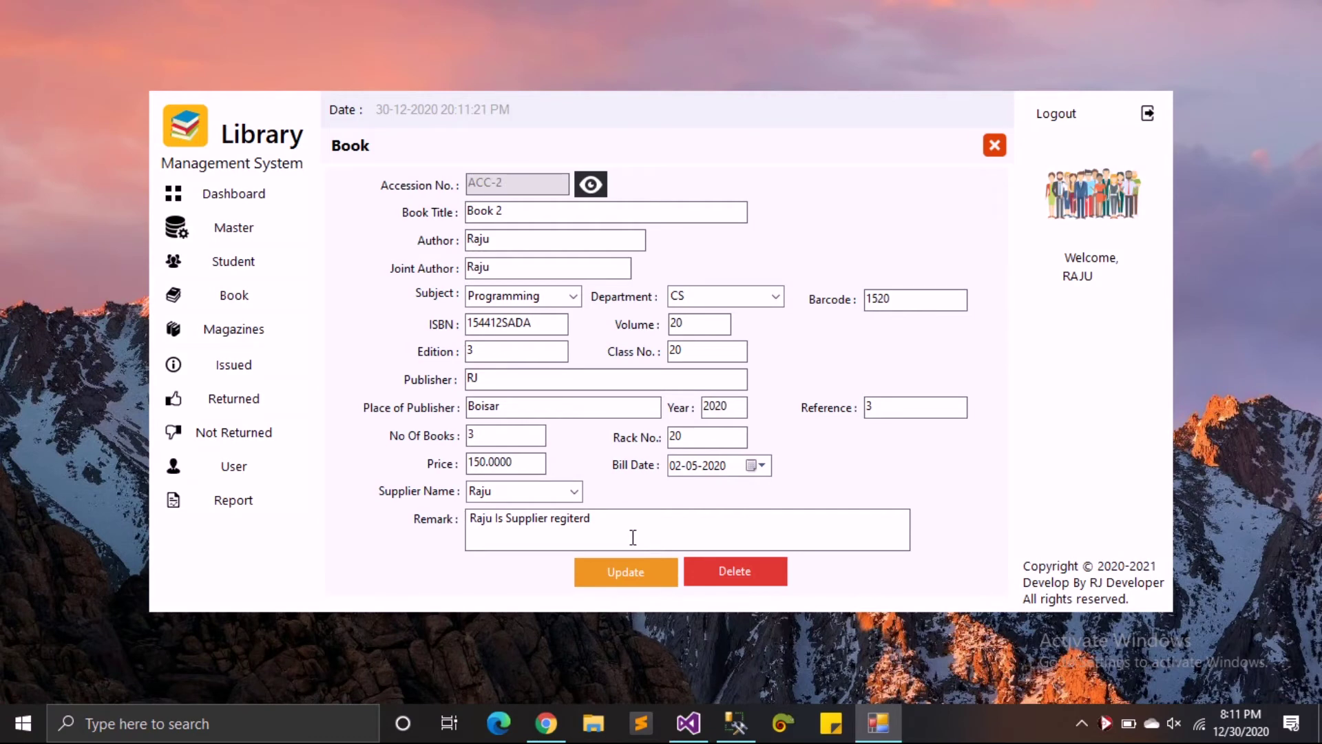
left_click(995, 147)
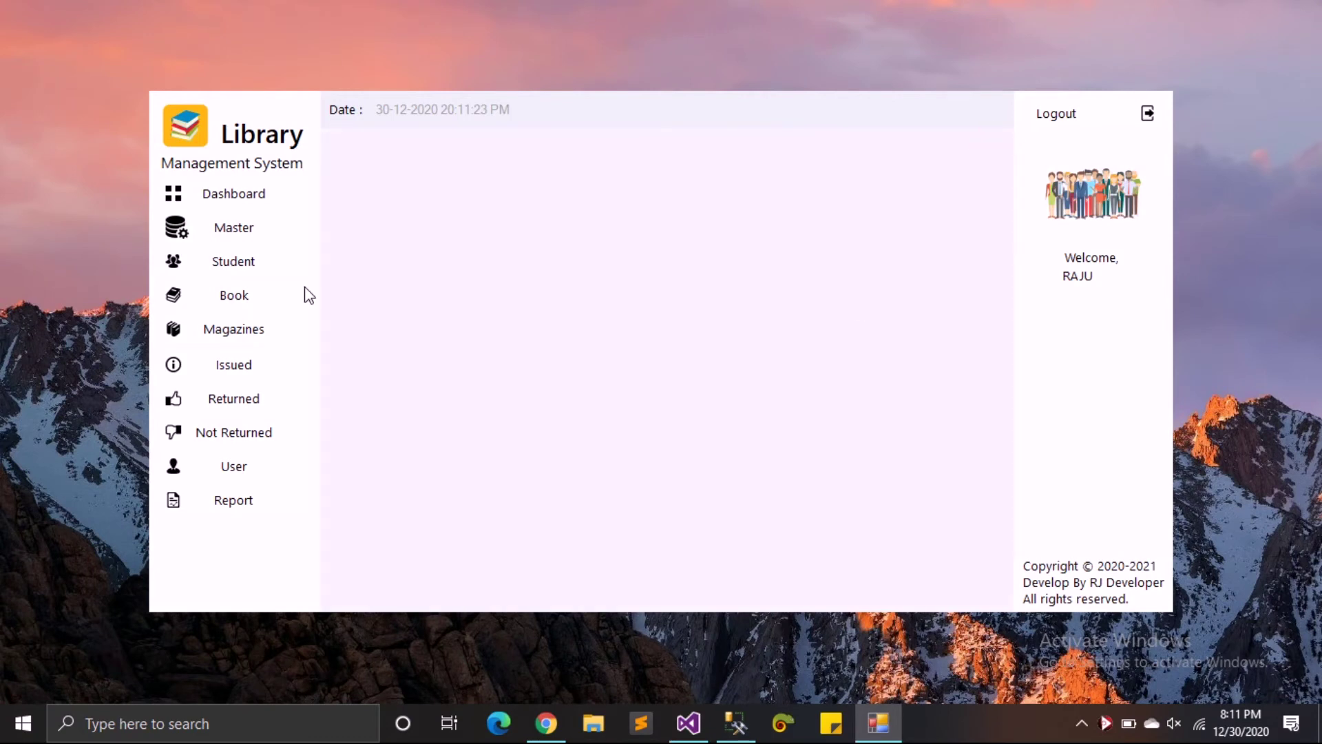
- Load book ACC-1, update its price from 100 to 150, and close the Book form
left_click(241, 297)
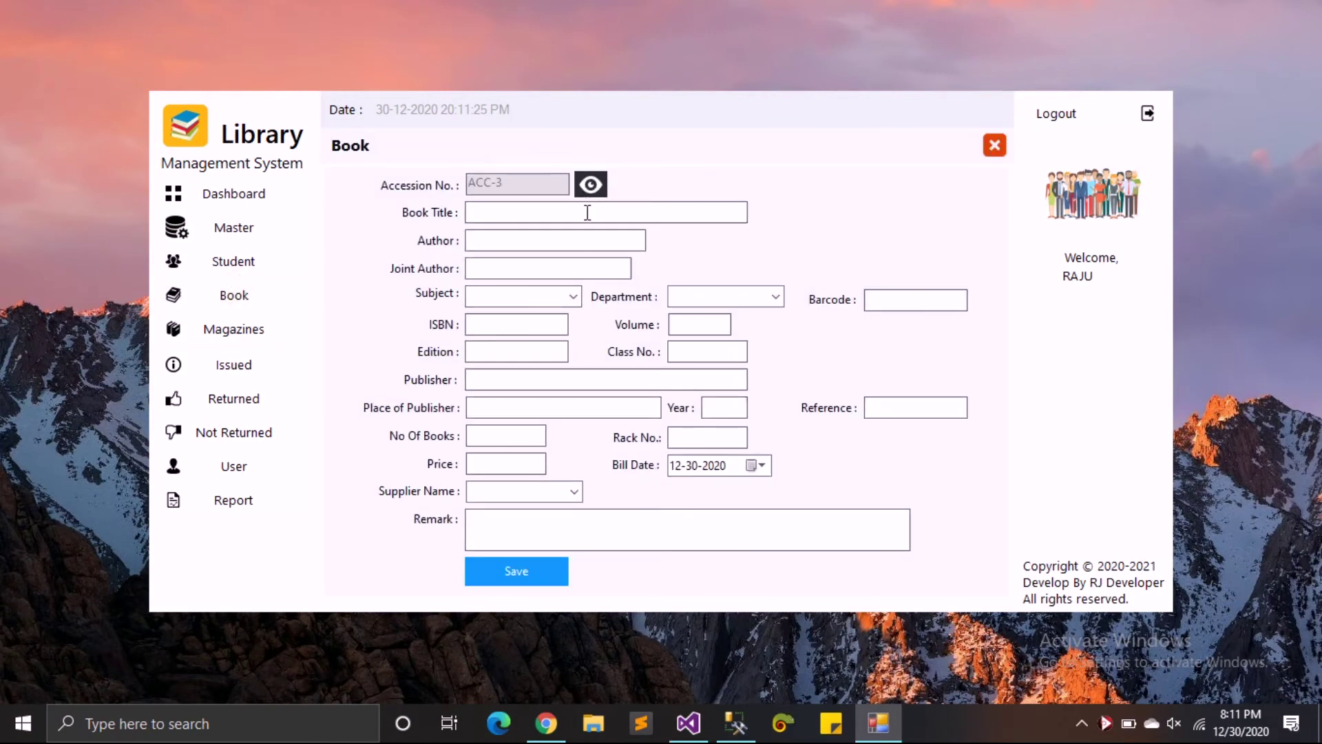
left_click(591, 186)
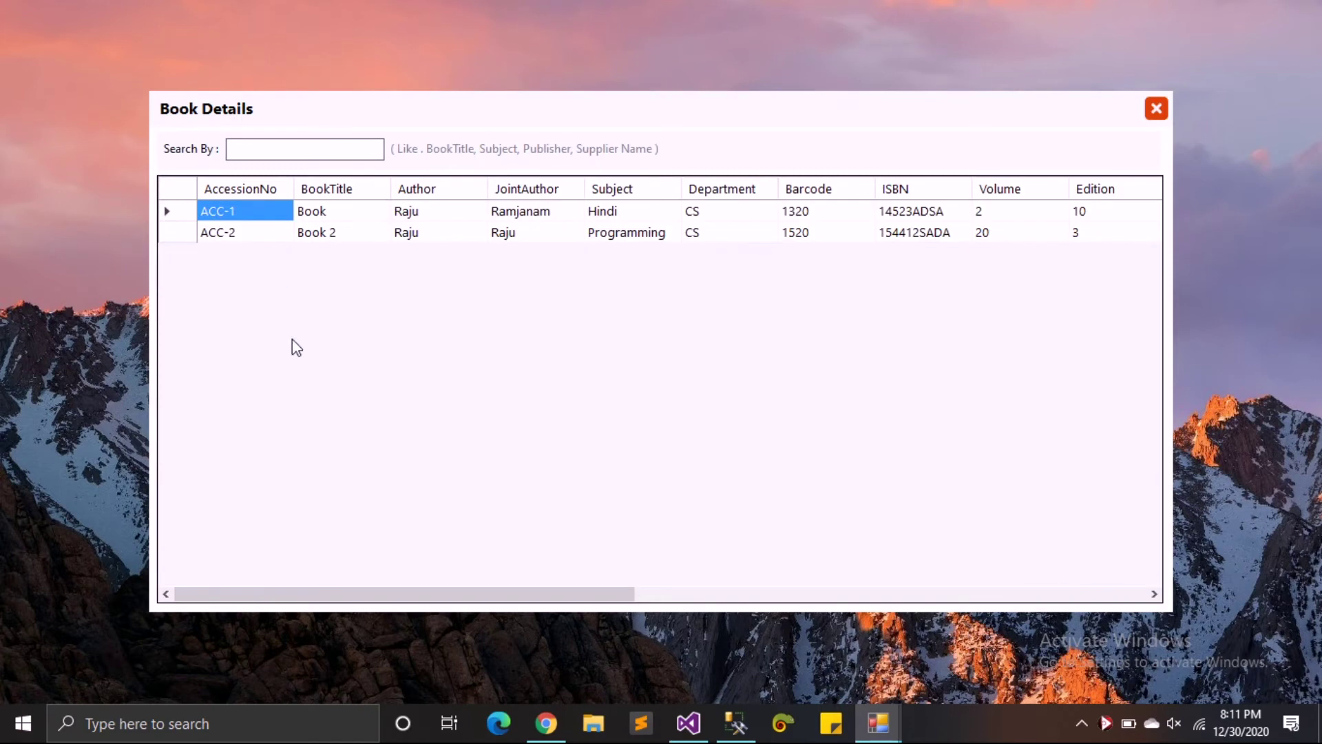
double_click(186, 214)
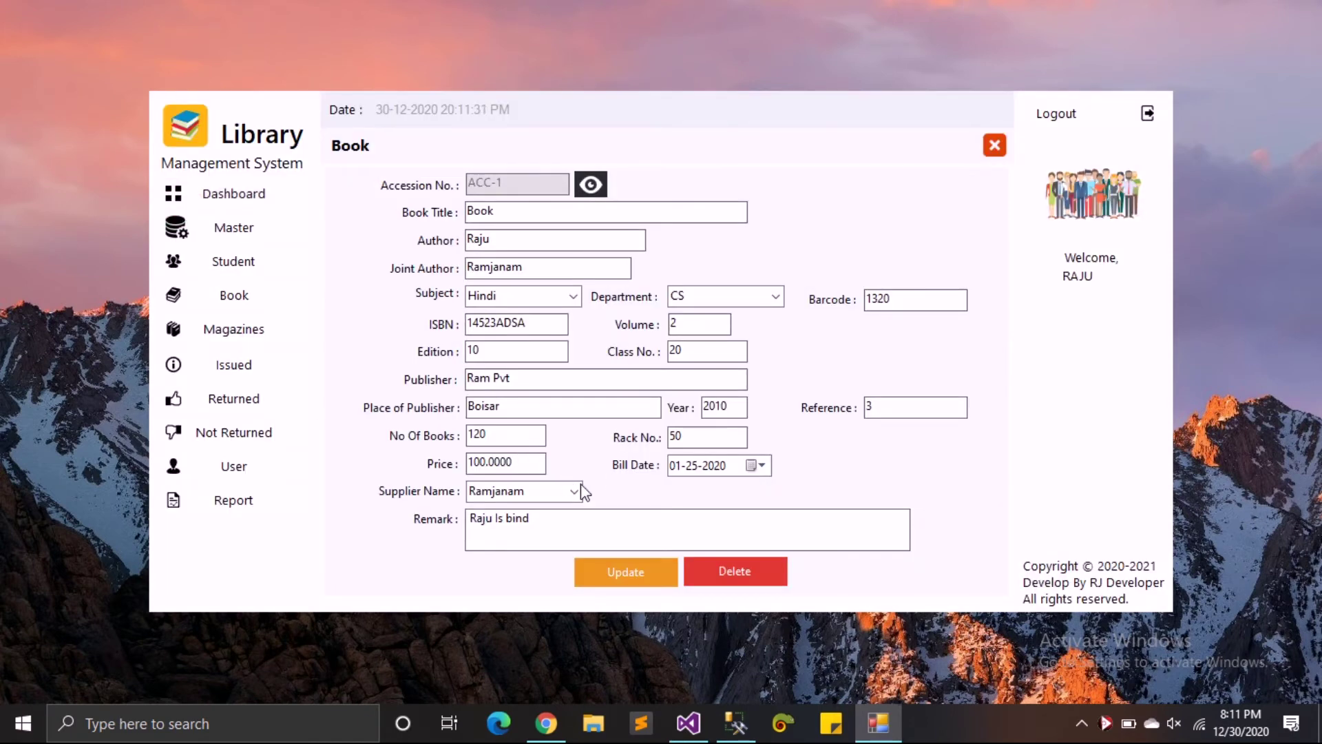
double_click(512, 459)
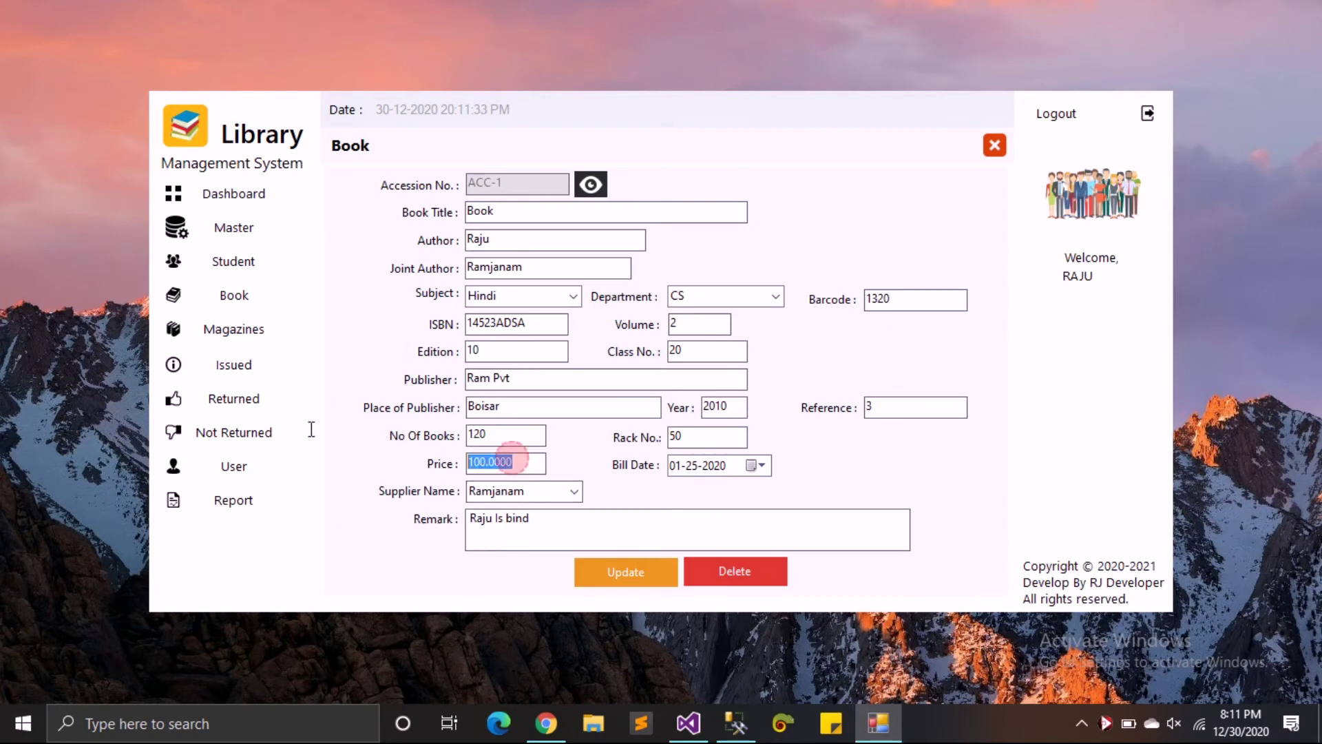
type("150")
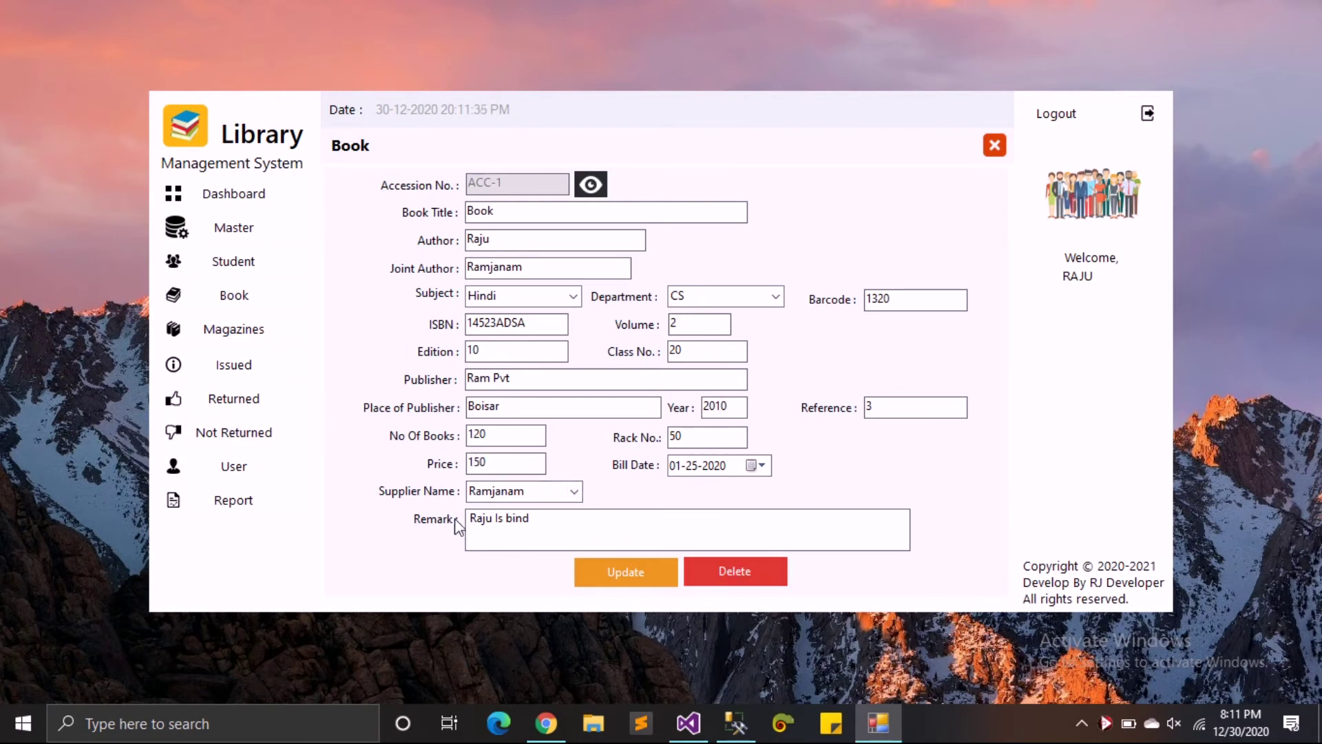
left_click(628, 582)
left_click(739, 431)
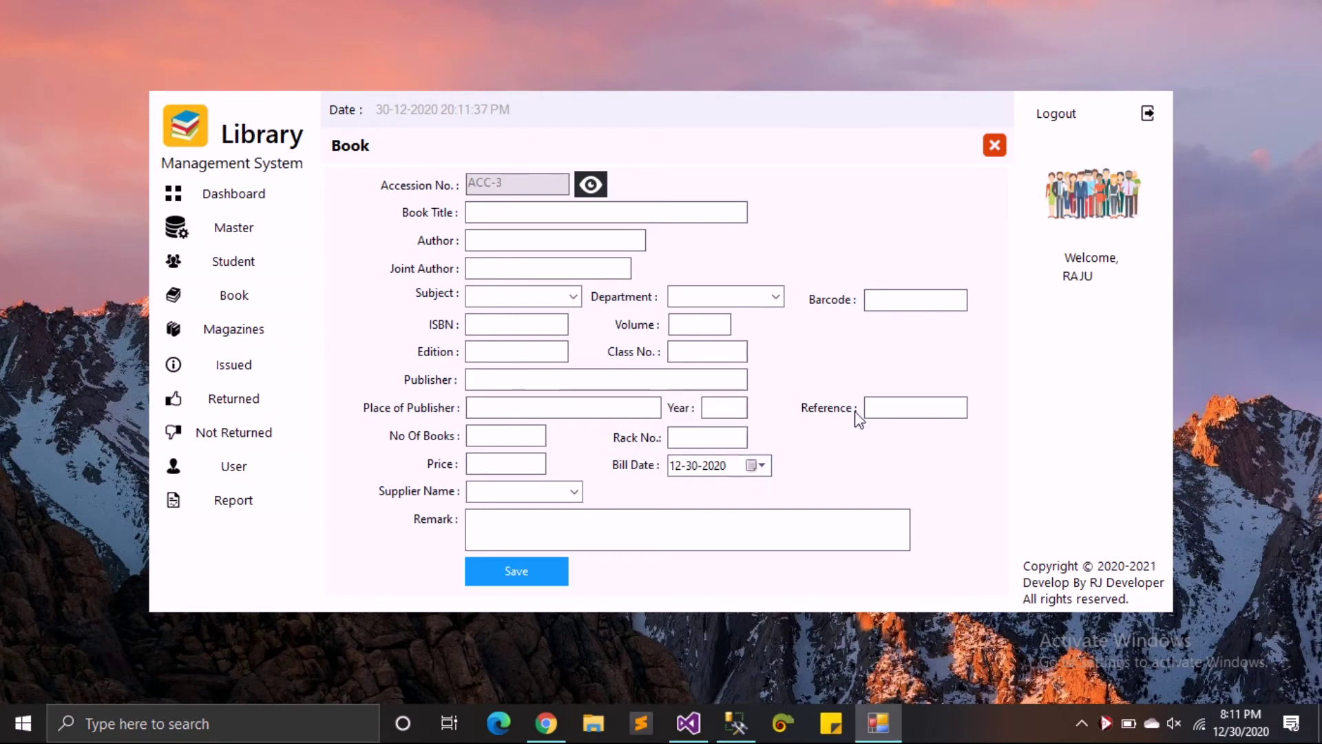
left_click(994, 145)
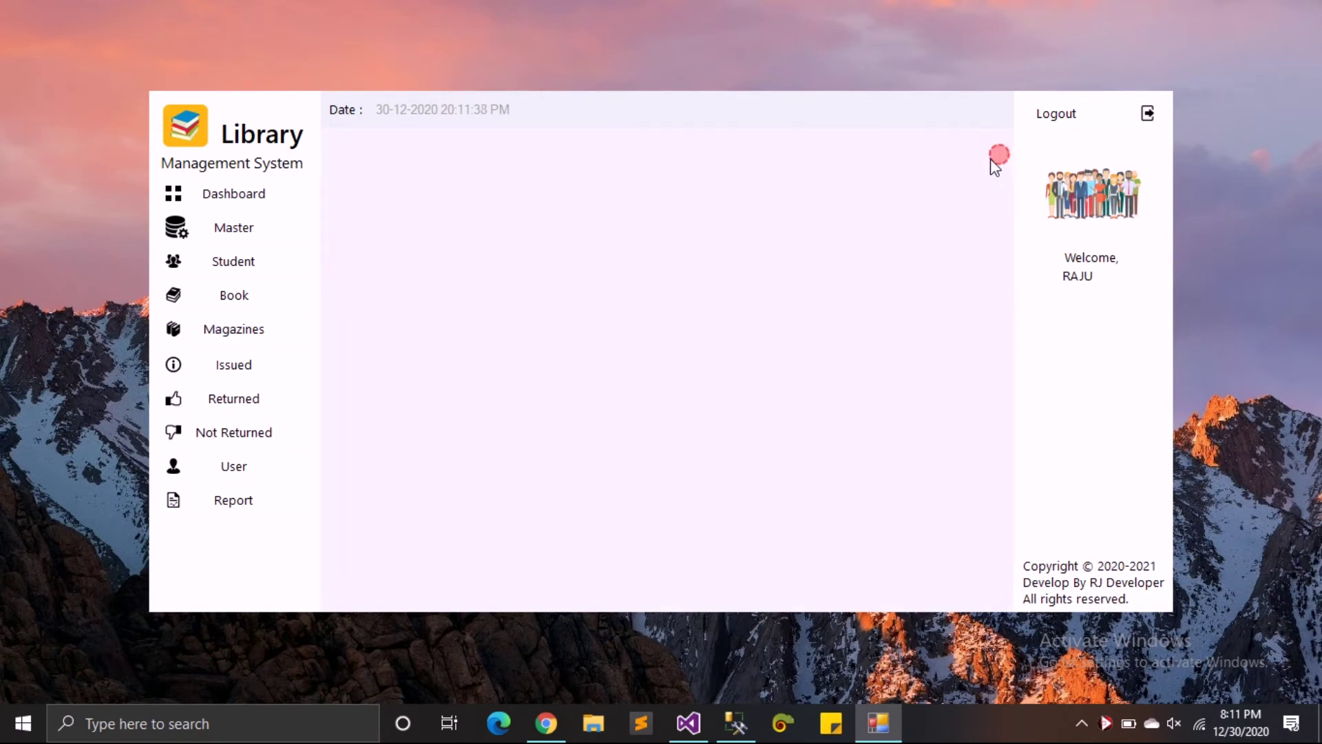
left_click(207, 330)
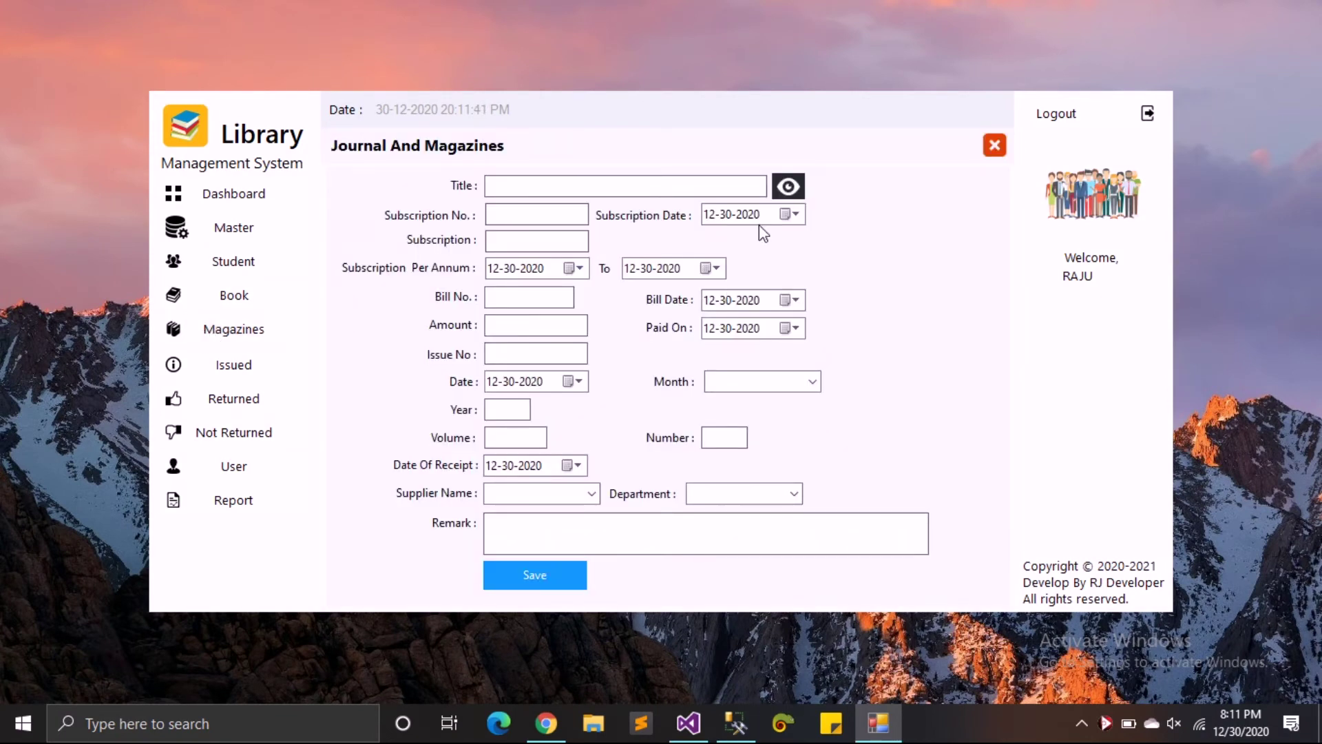
left_click(788, 186)
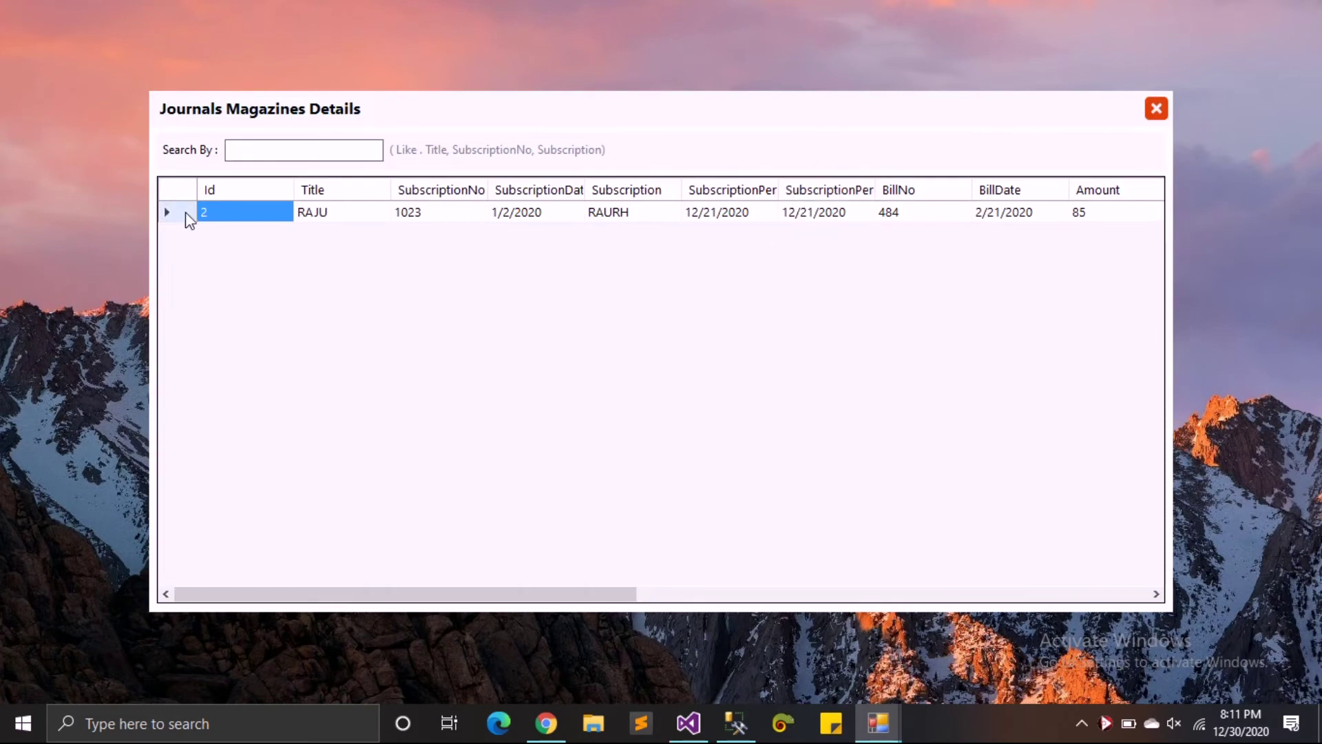
double_click(180, 212)
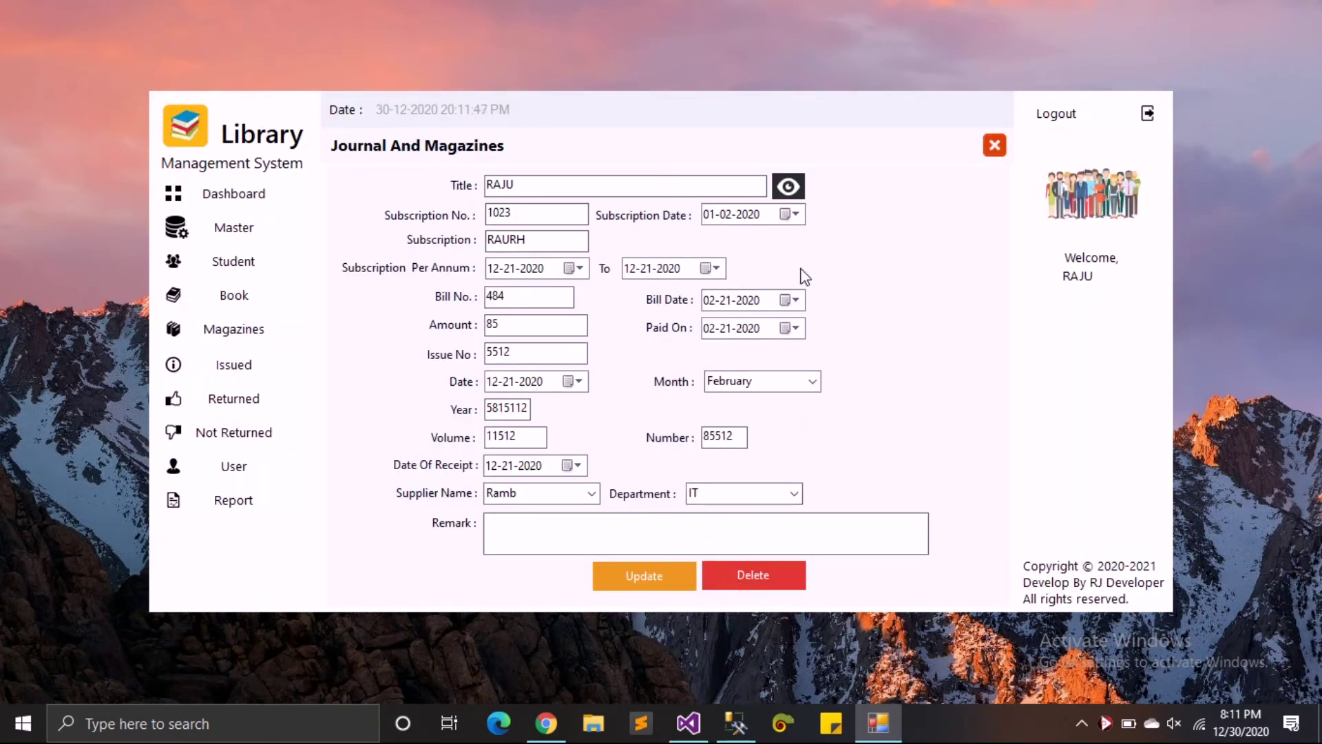
left_click(996, 145)
left_click(216, 362)
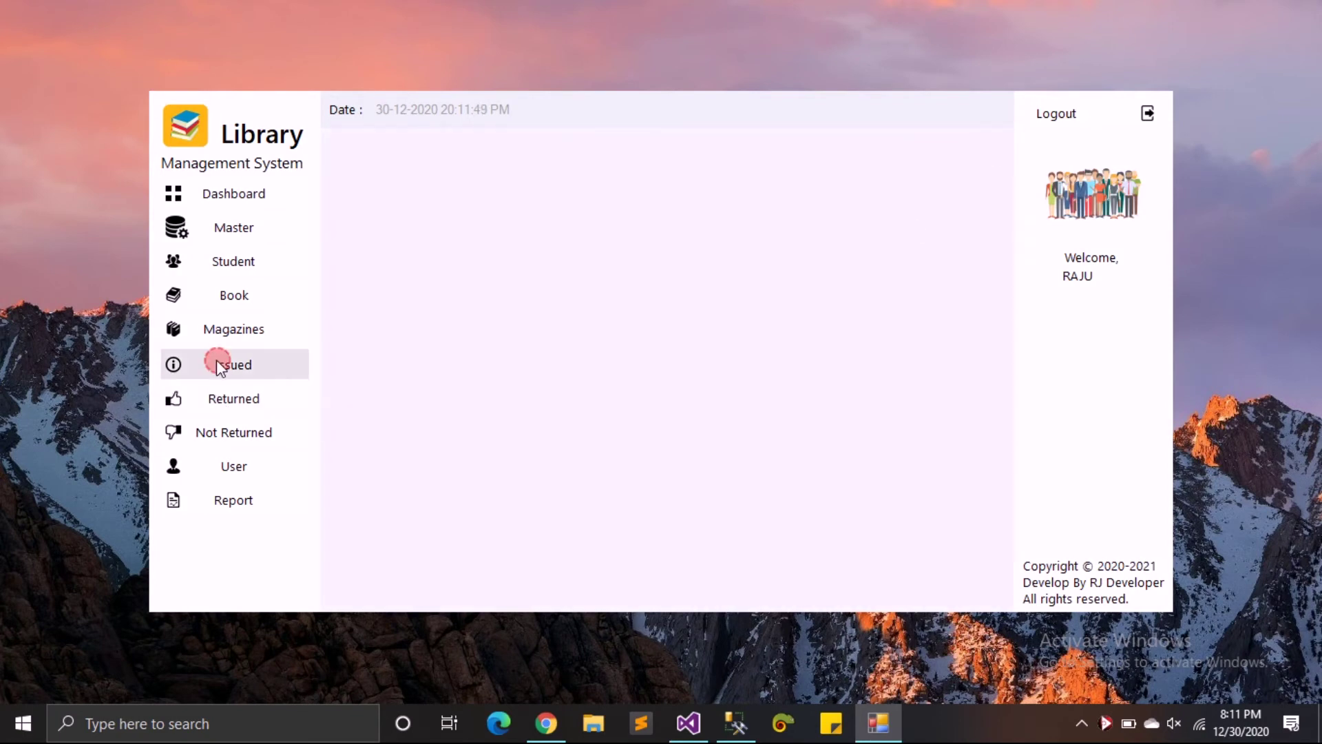
left_click(597, 220)
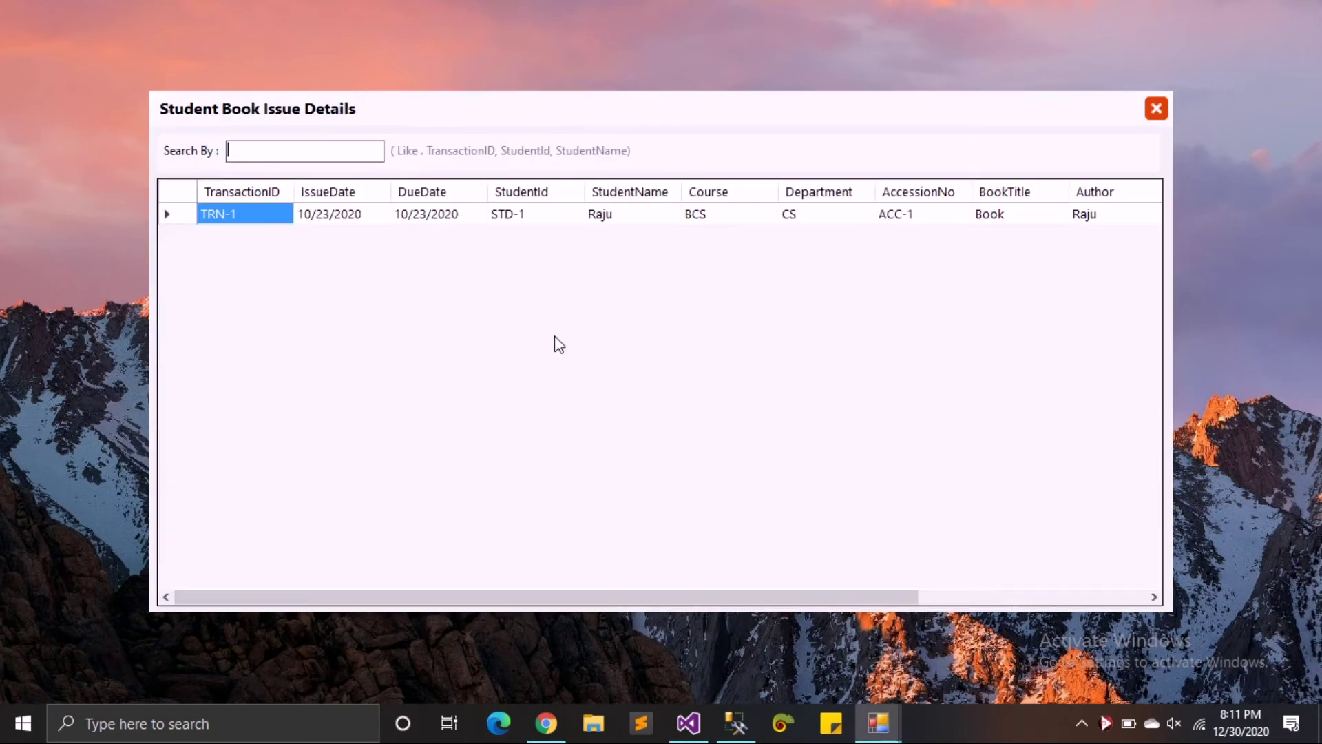
double_click(172, 214)
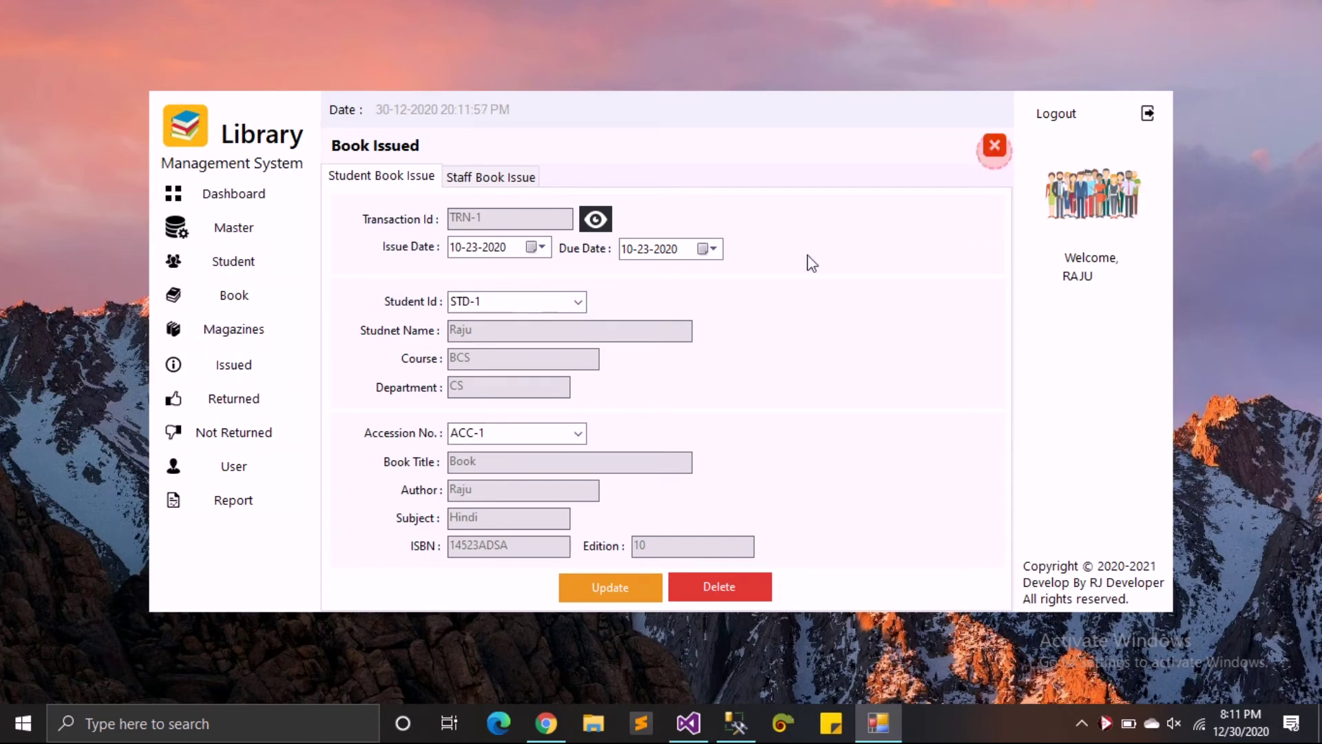
left_click(992, 145)
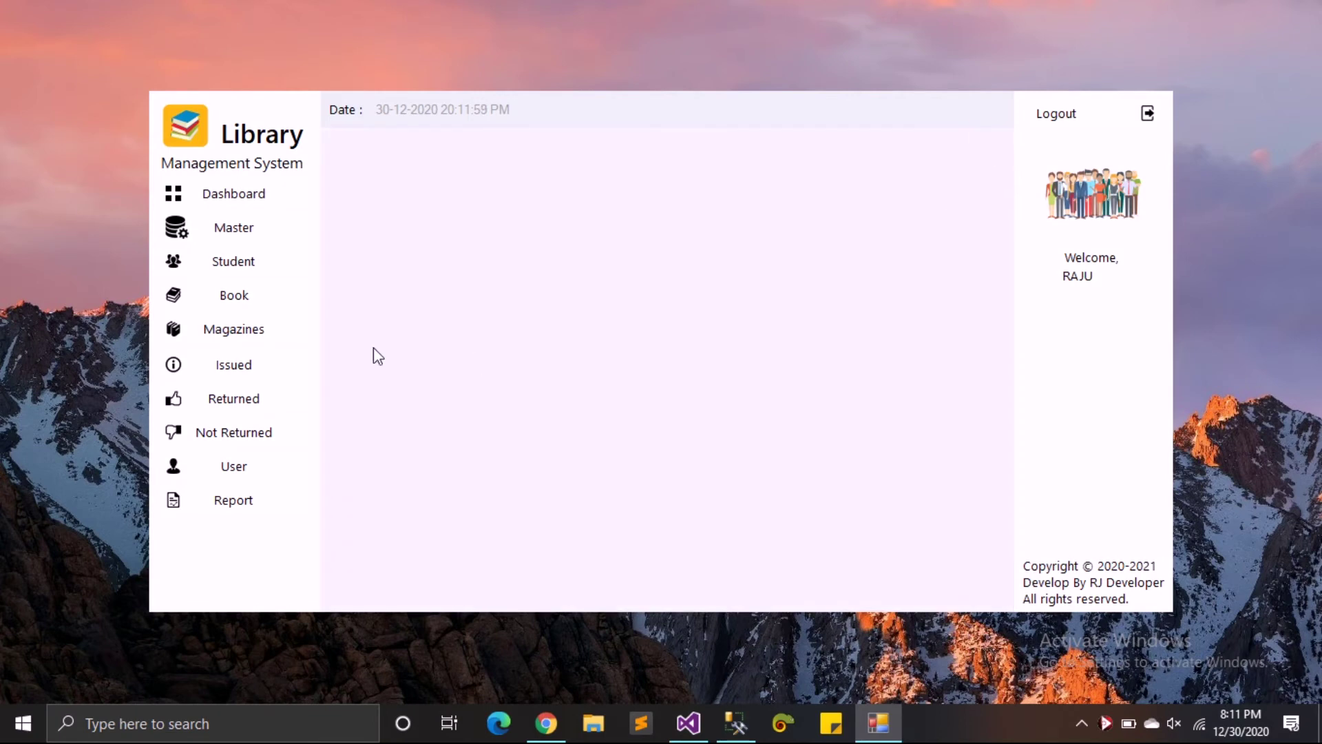
- Issue book ACC-2 to student STD-2 with due date December 31, 2020
left_click(260, 336)
left_click(256, 362)
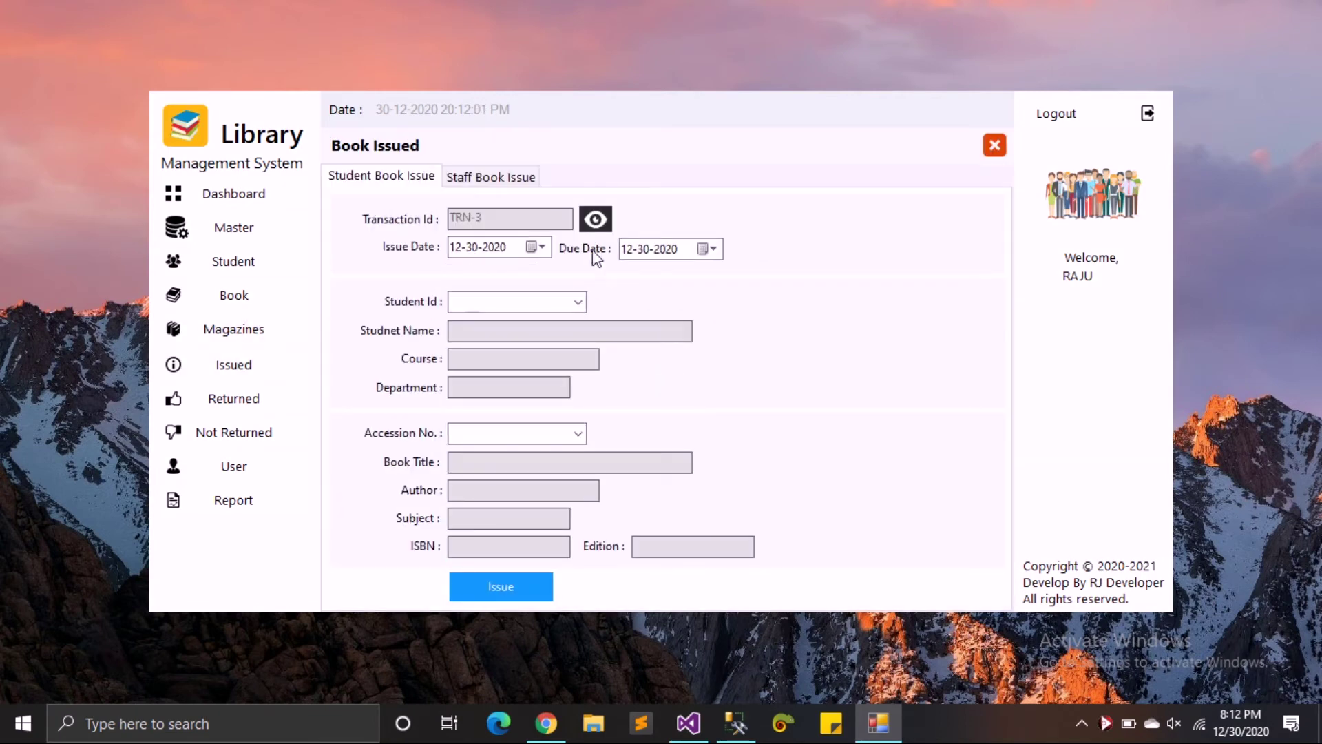
left_click(579, 302)
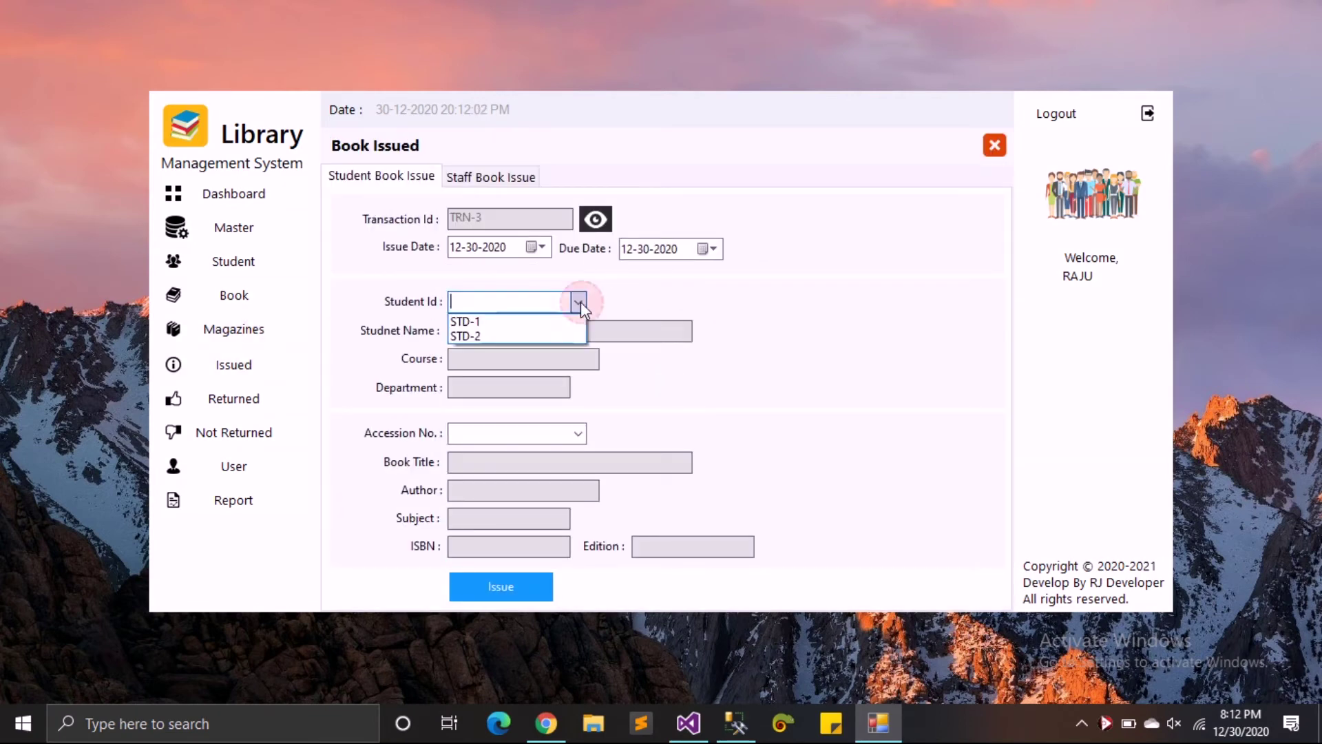
left_click(559, 335)
left_click(578, 434)
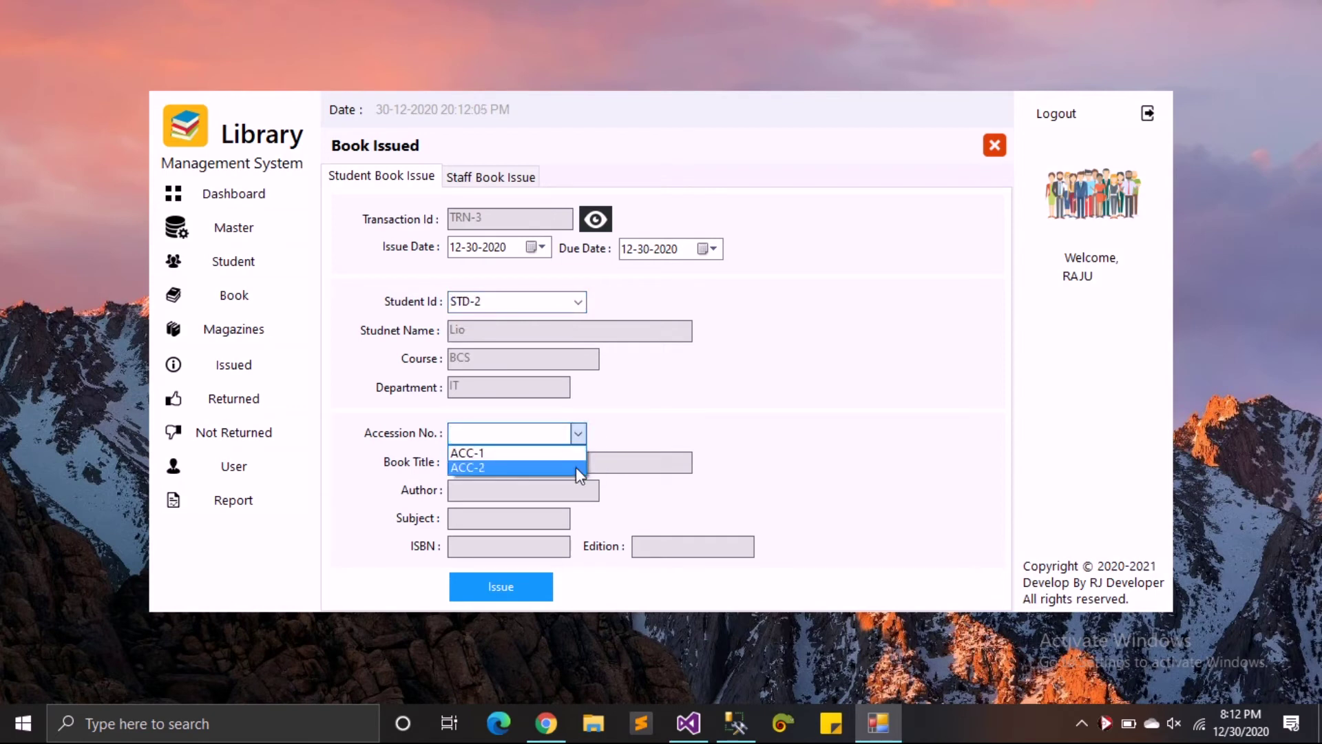
left_click(576, 467)
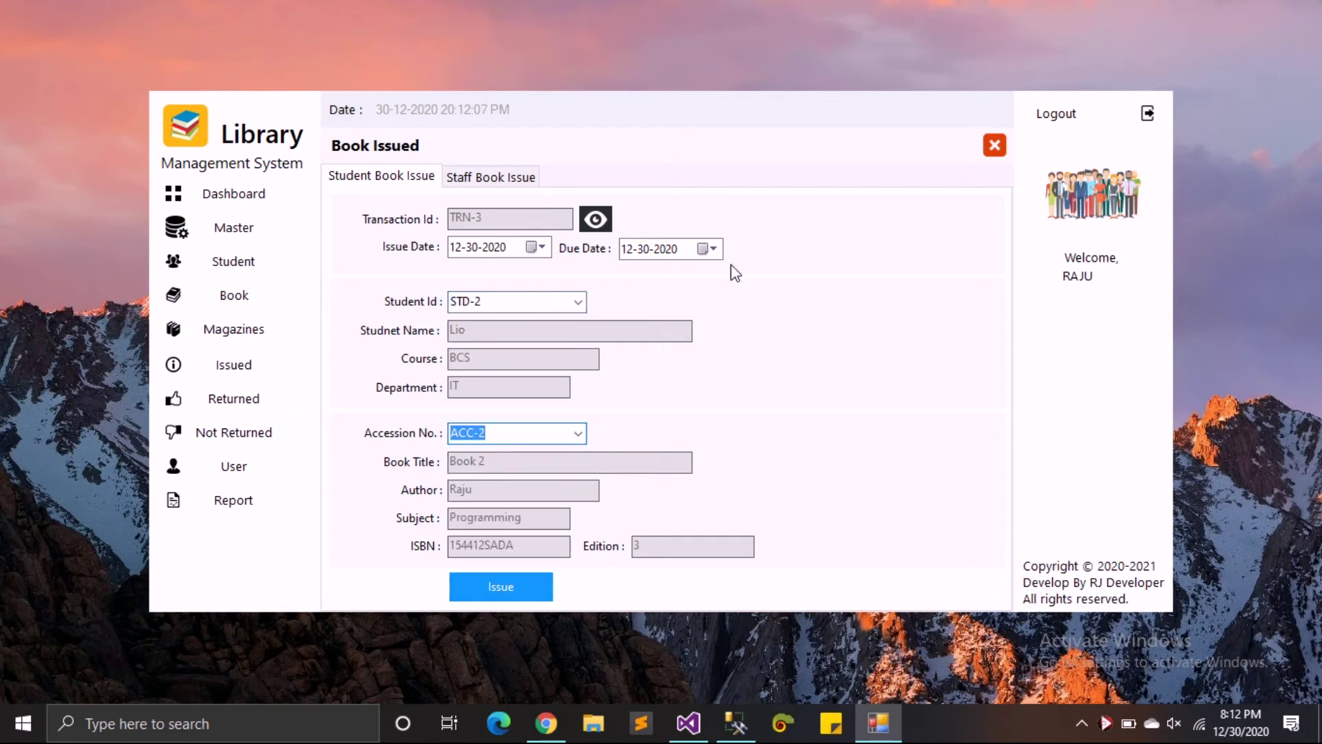
left_click(715, 248)
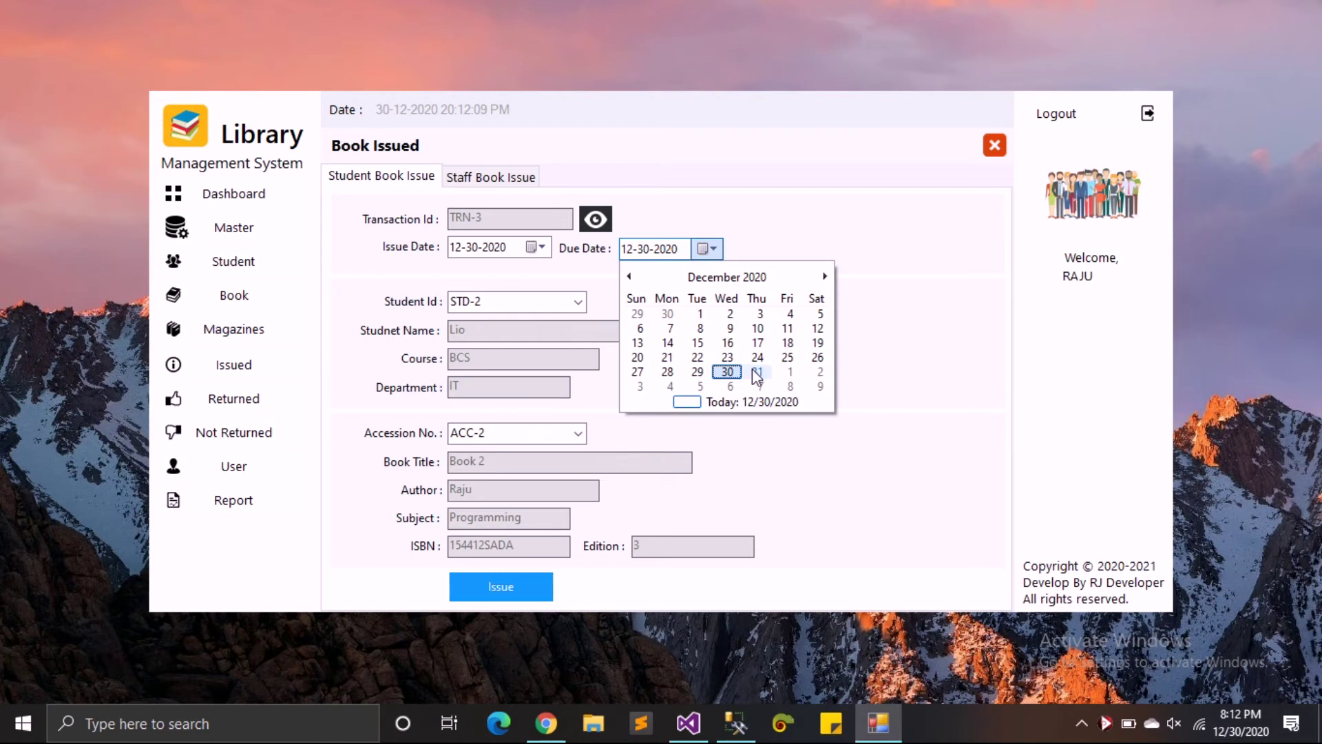
left_click(755, 372)
left_click(519, 585)
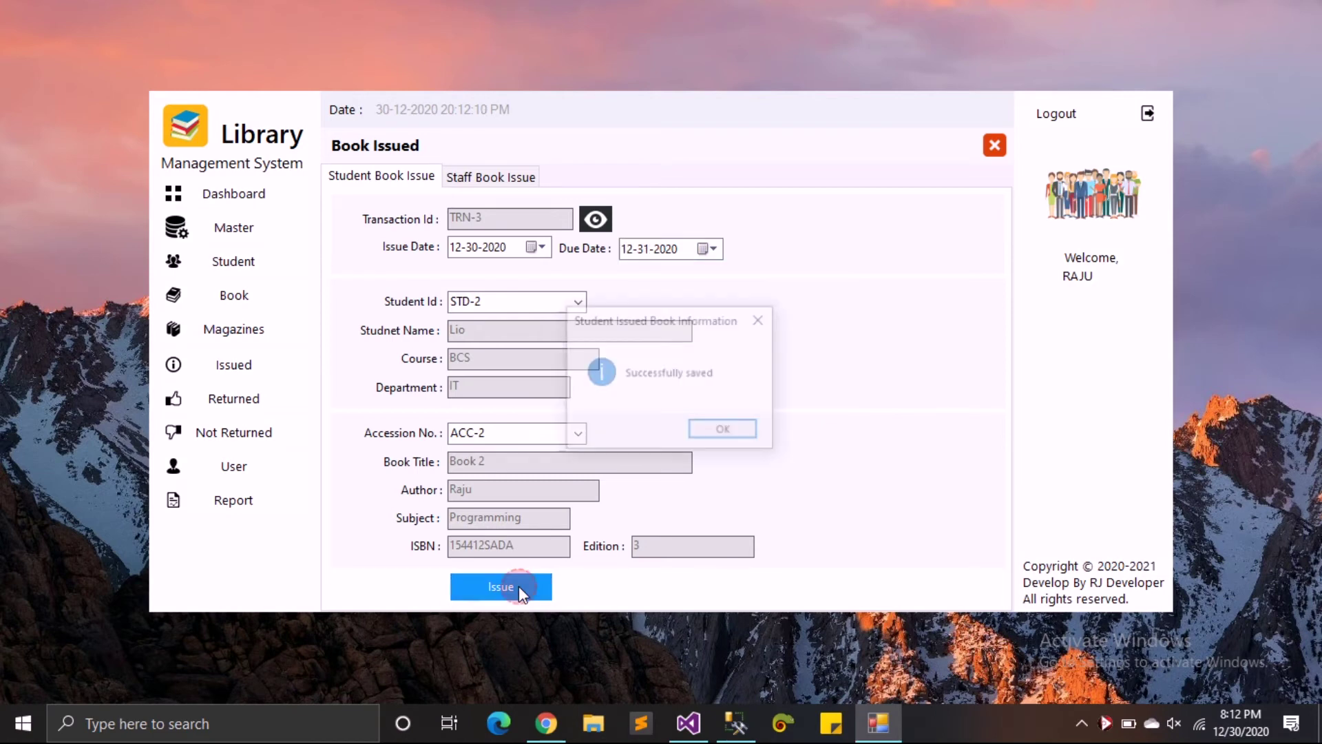
left_click(721, 428)
- On Staff Book Issue, choose STAFF-2 and try issuing ACC-1, which already exists
left_click(507, 177)
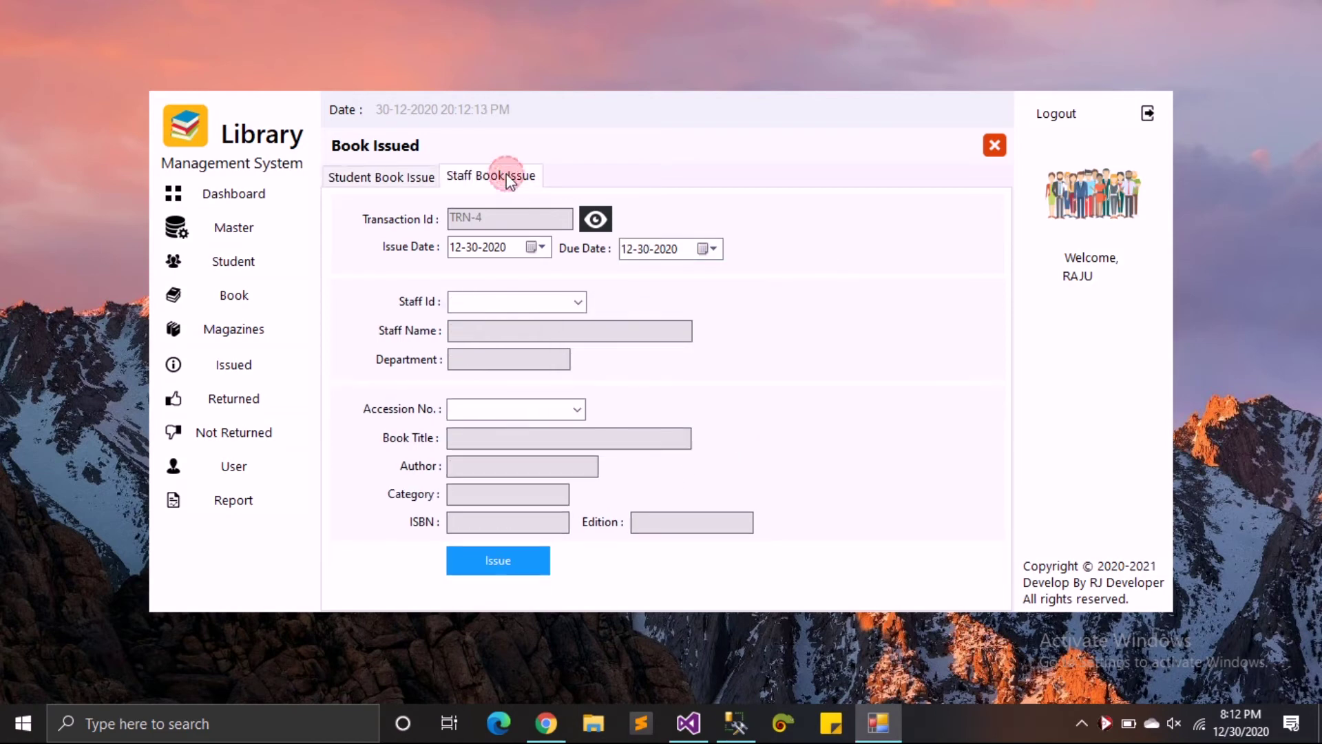
left_click(578, 301)
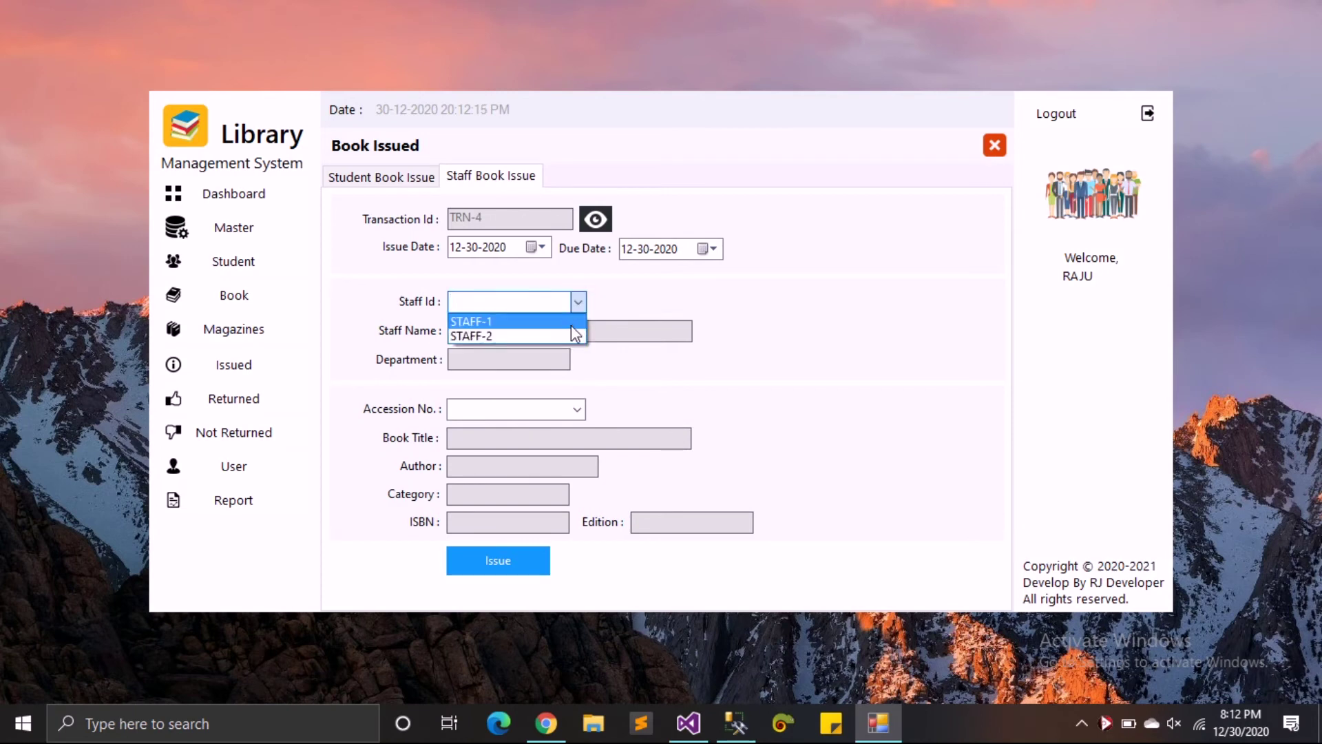
left_click(571, 336)
left_click(577, 409)
left_click(572, 443)
left_click(582, 406)
left_click(572, 420)
left_click(504, 560)
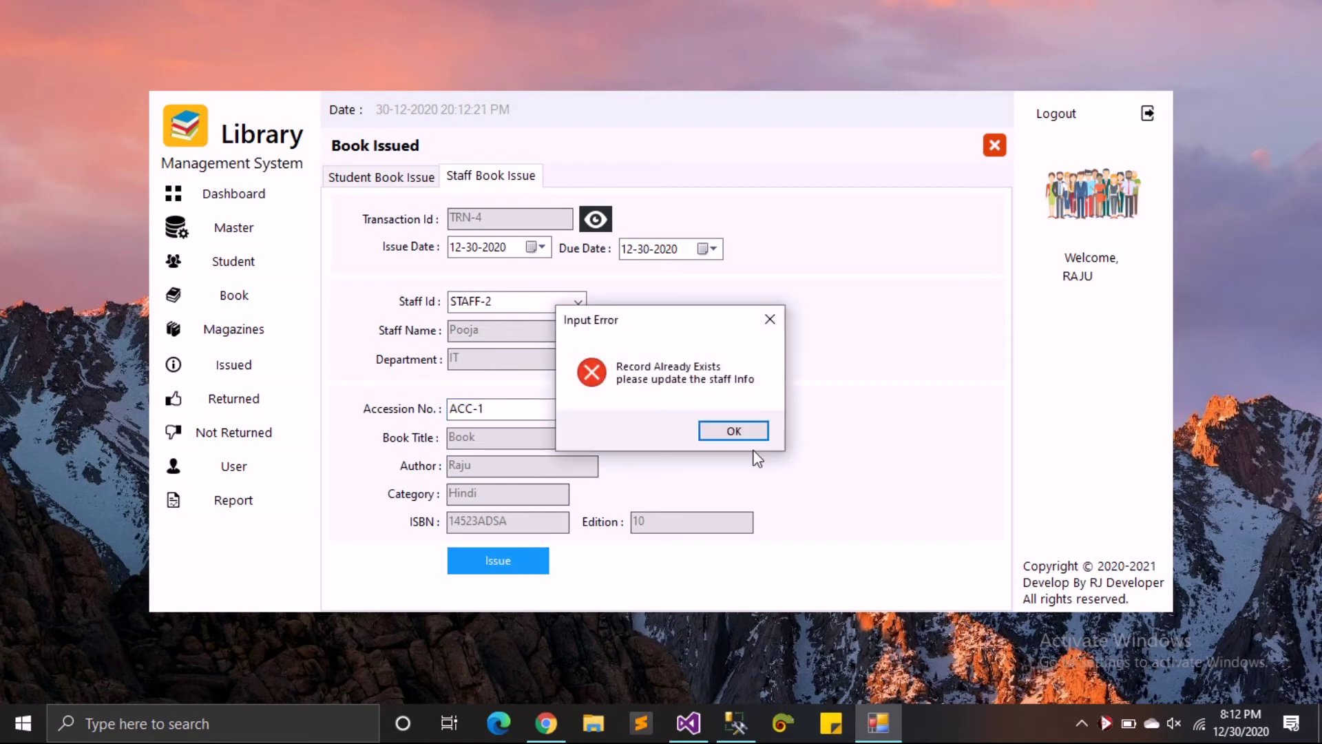
left_click(734, 431)
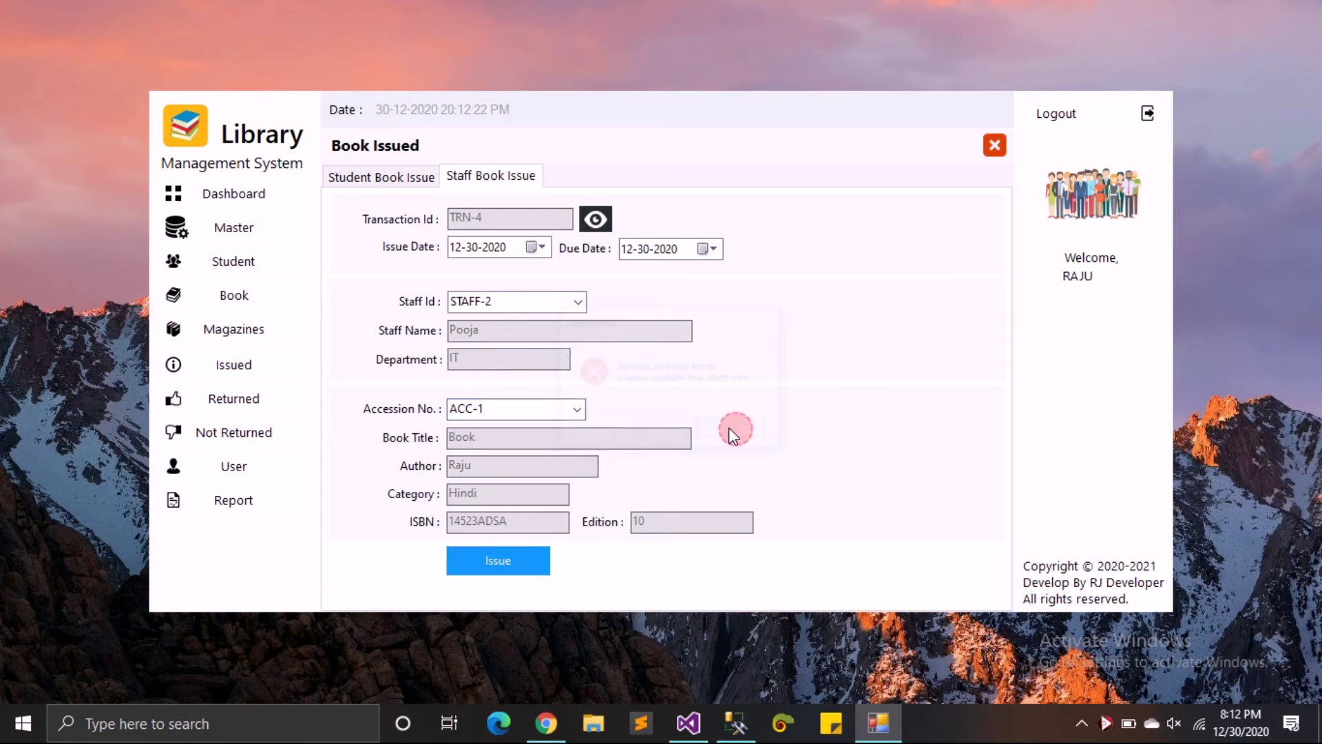
- Issue ACC-2 to STAFF-2 instead and close the Book Issue form
left_click(578, 407)
left_click(557, 441)
left_click(487, 563)
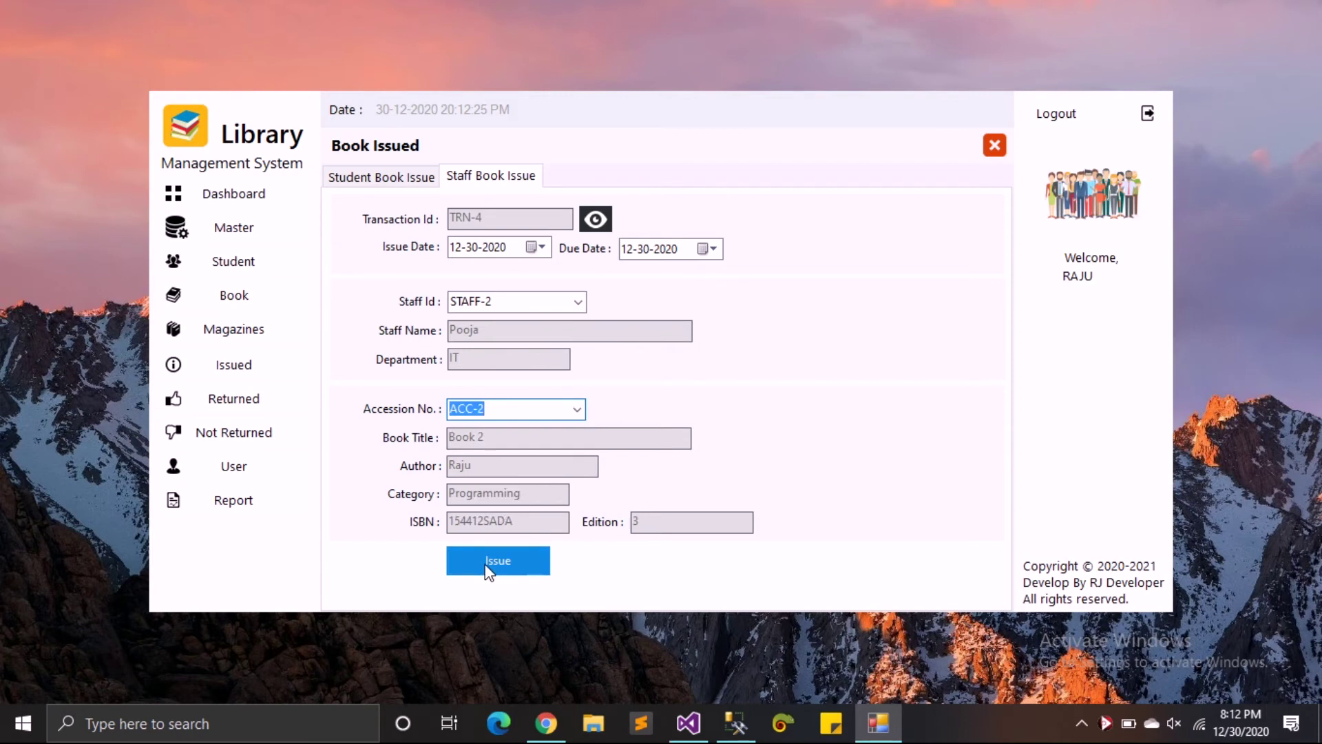
left_click(709, 431)
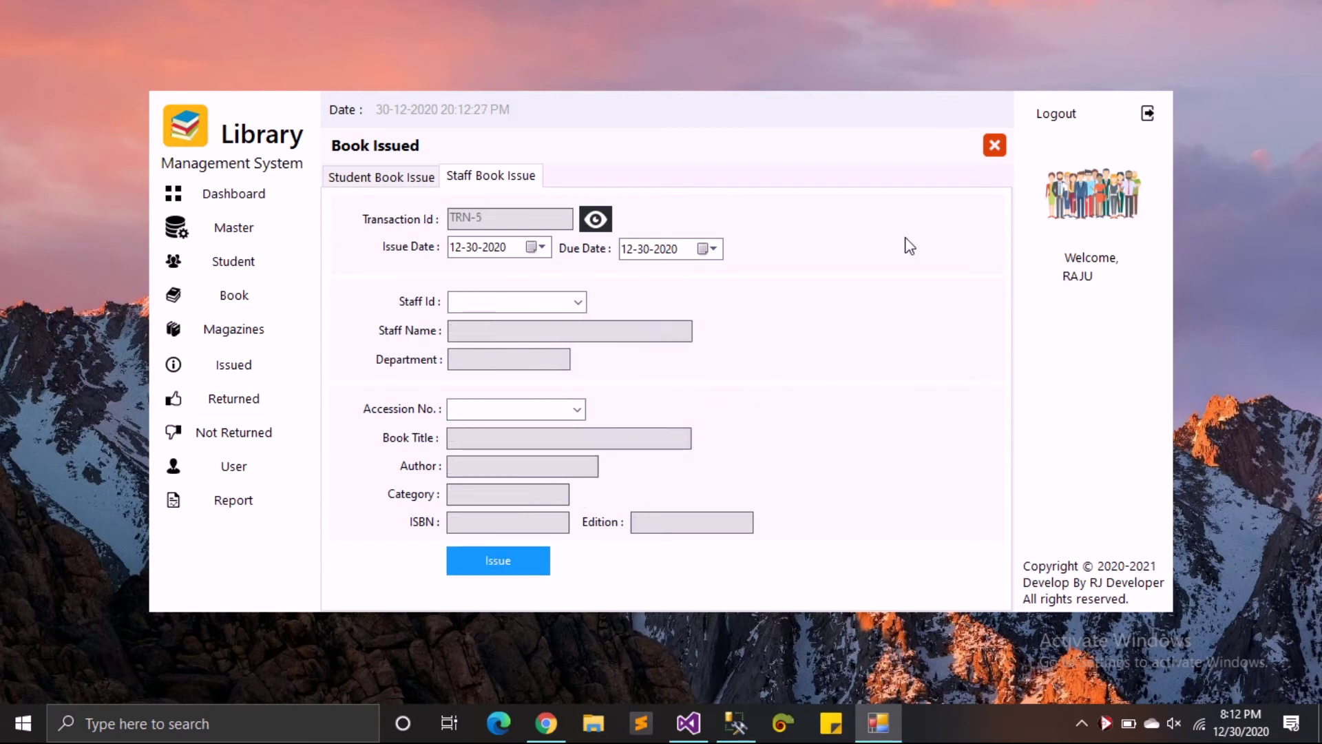
left_click(995, 145)
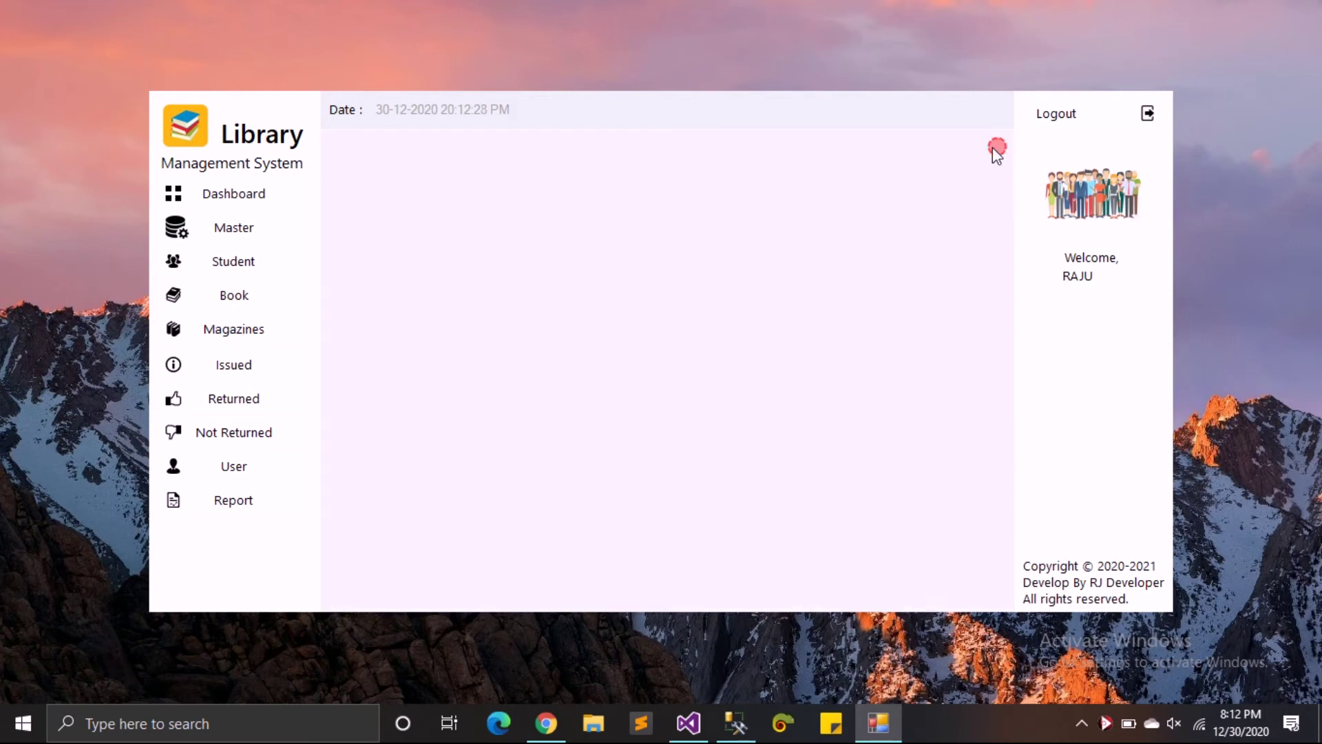
- Return staff transaction TRN-4 with a fine of 0 on Staff Book Return, then close the form
left_click(240, 403)
left_click(563, 218)
left_click(699, 216)
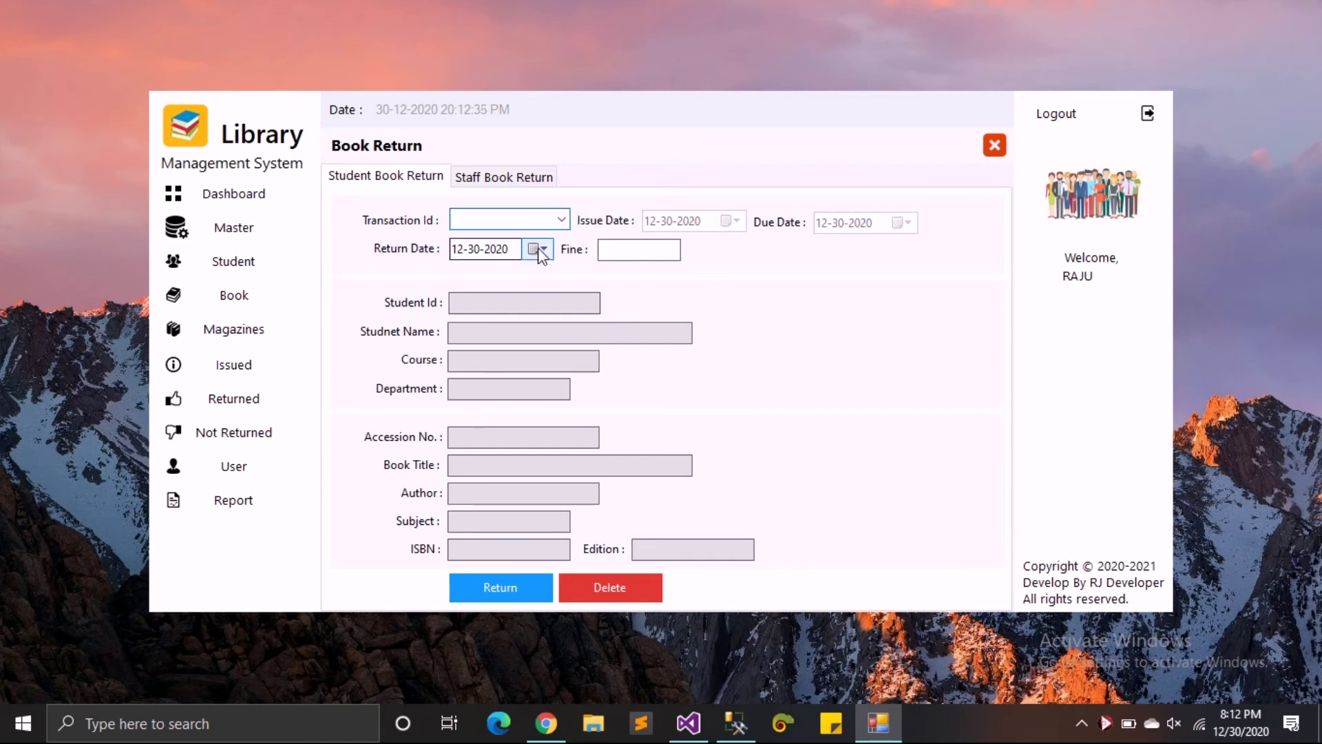
left_click(505, 177)
left_click(560, 217)
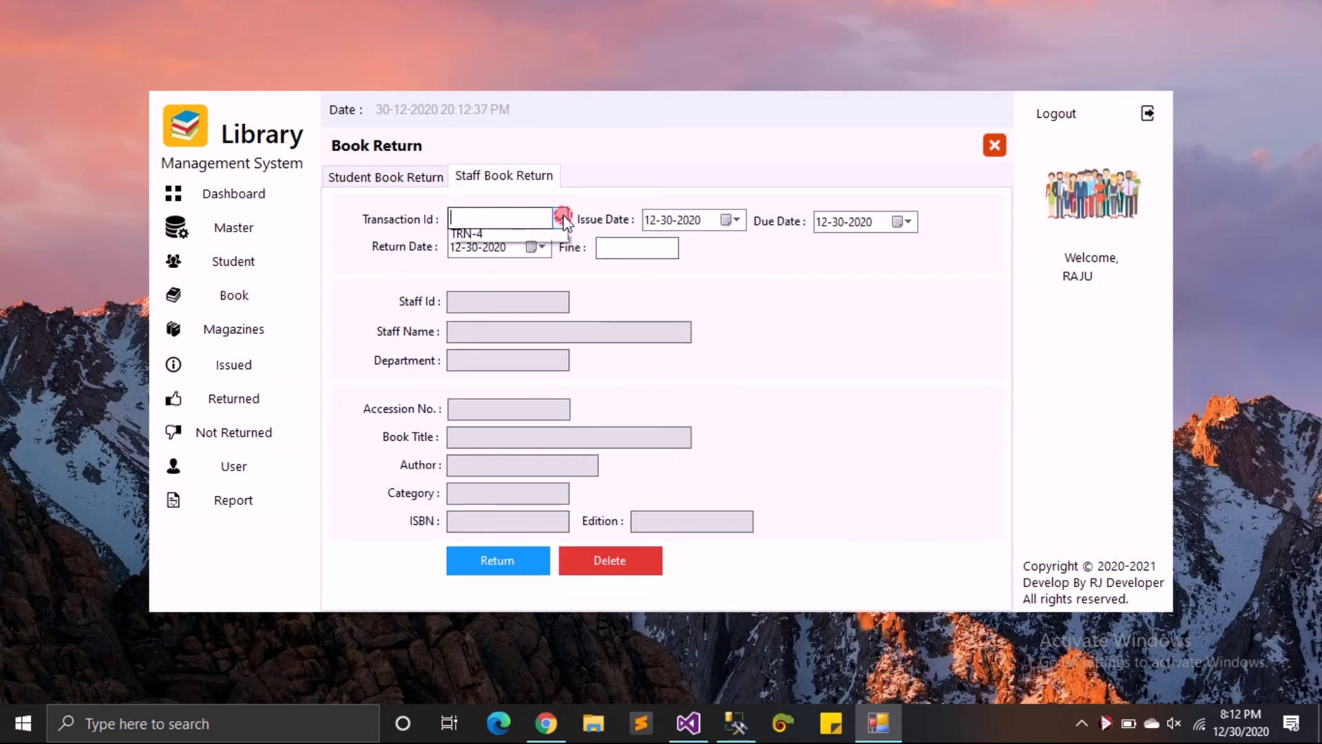
left_click(544, 238)
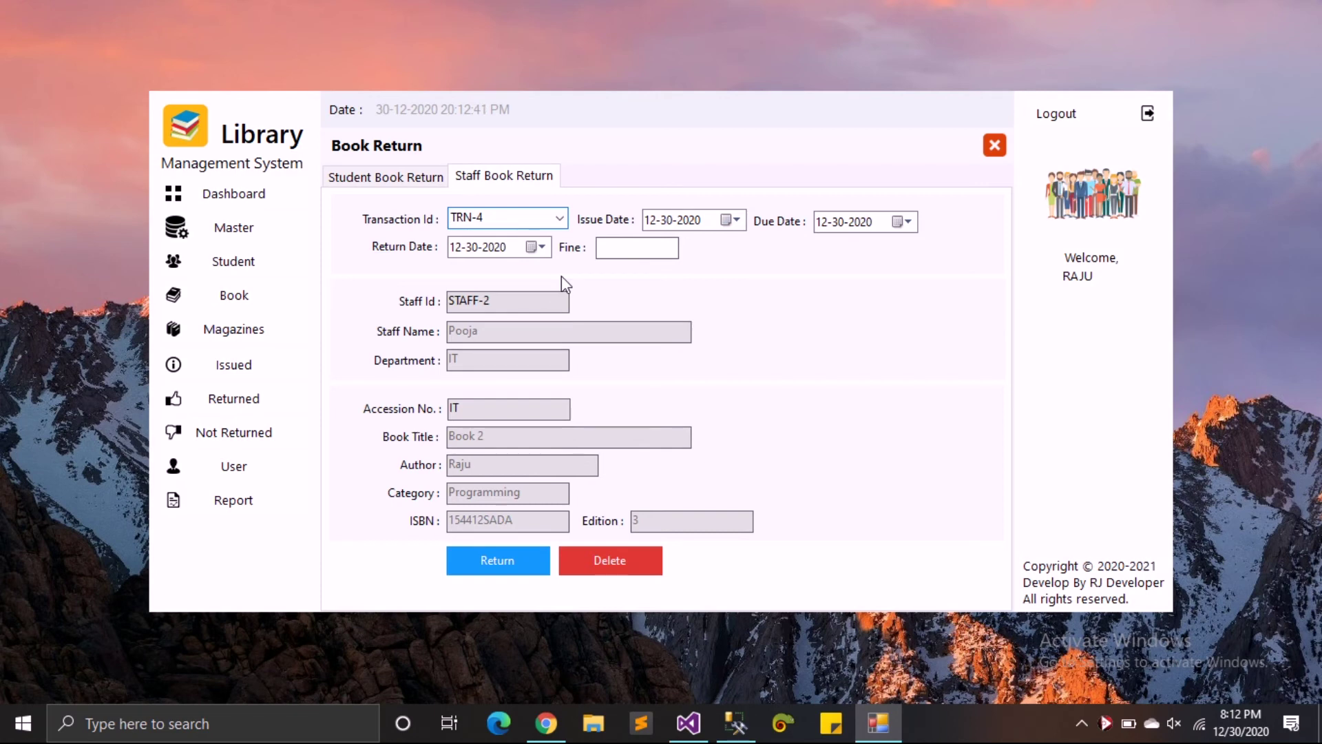
left_click(623, 249)
left_click(513, 552)
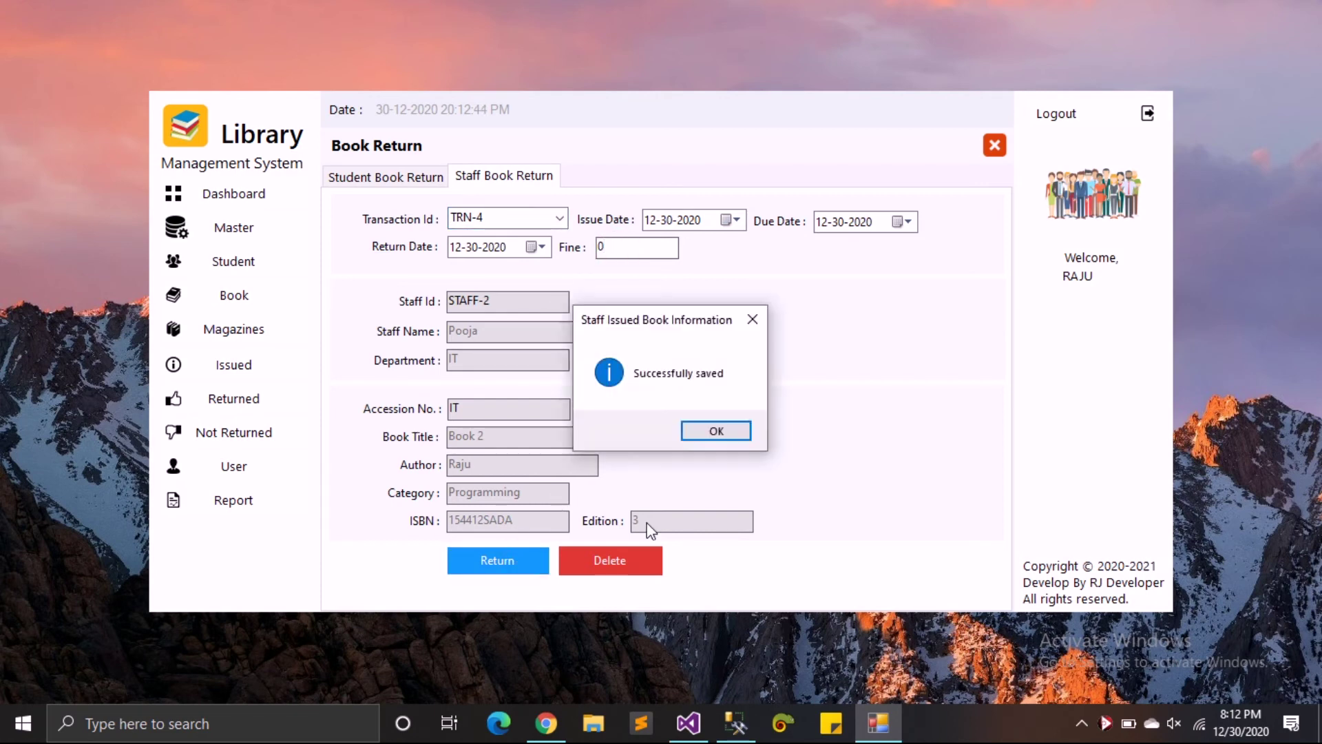
left_click(729, 438)
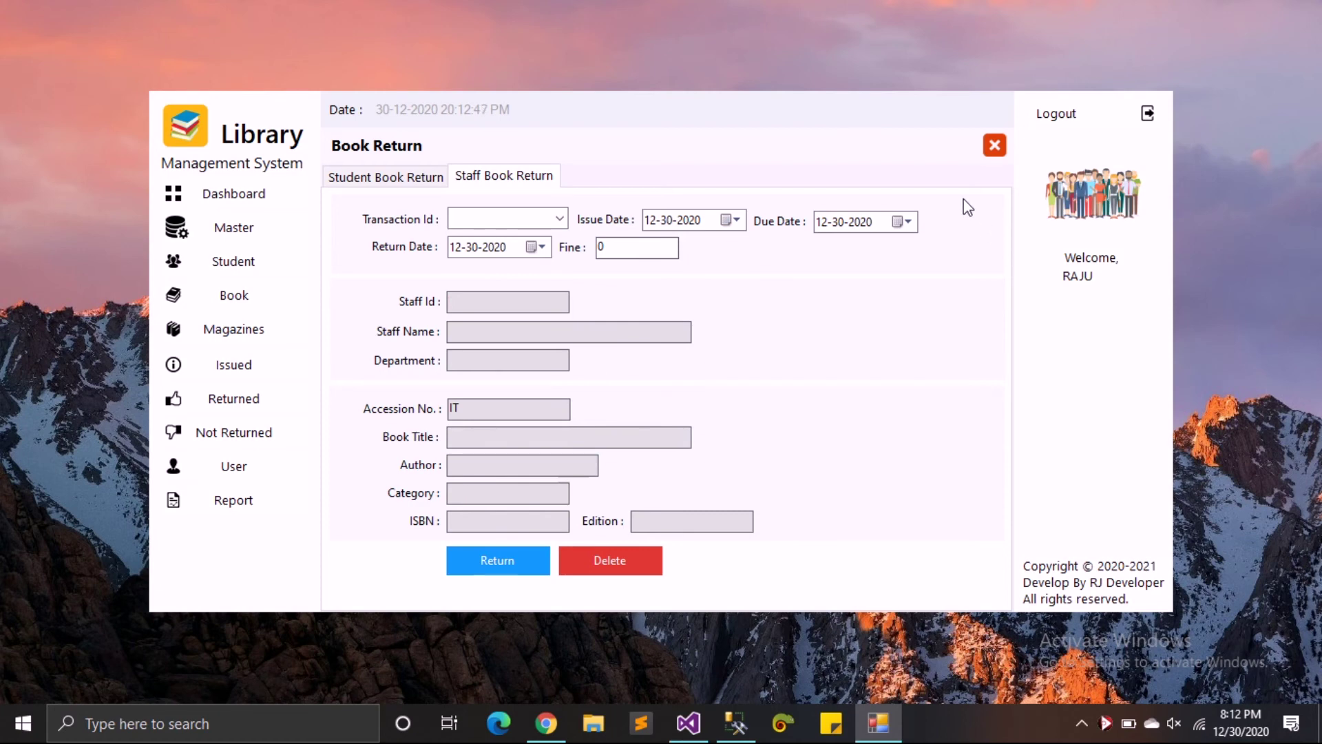
left_click(995, 145)
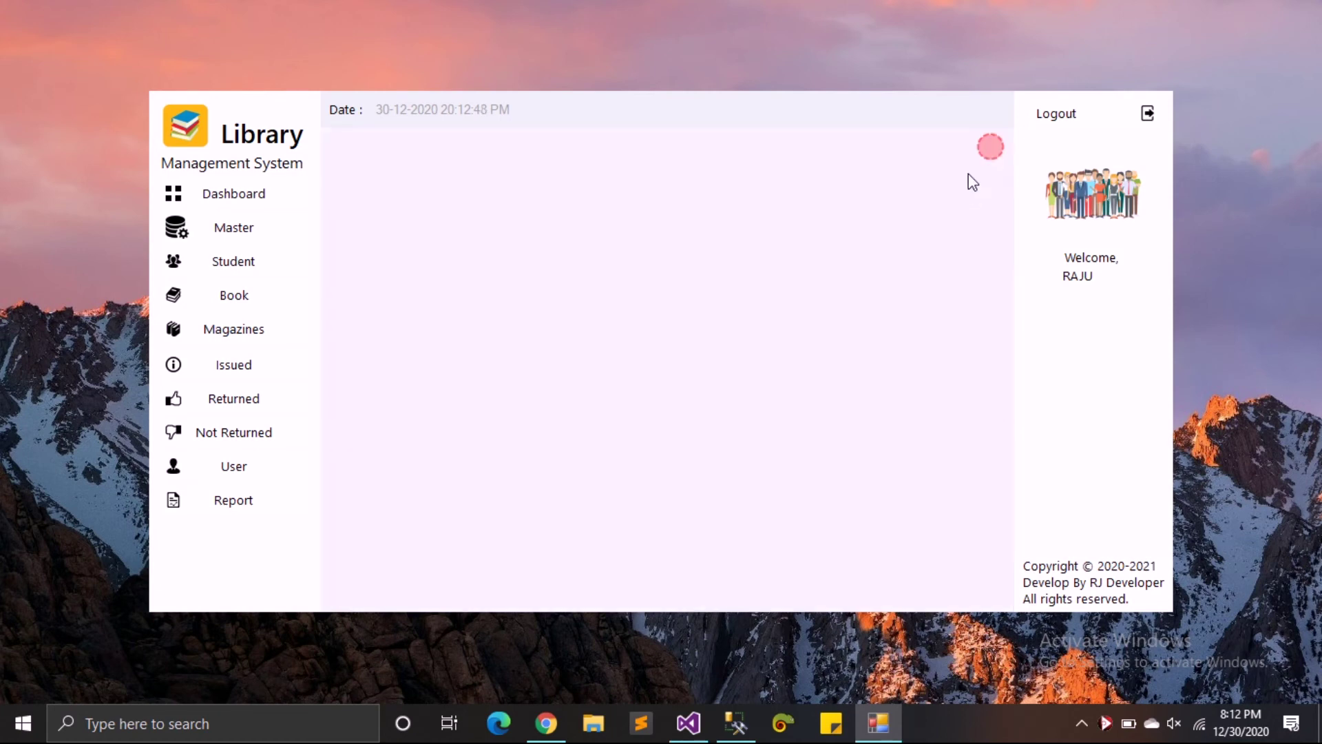
left_click(219, 402)
left_click(234, 439)
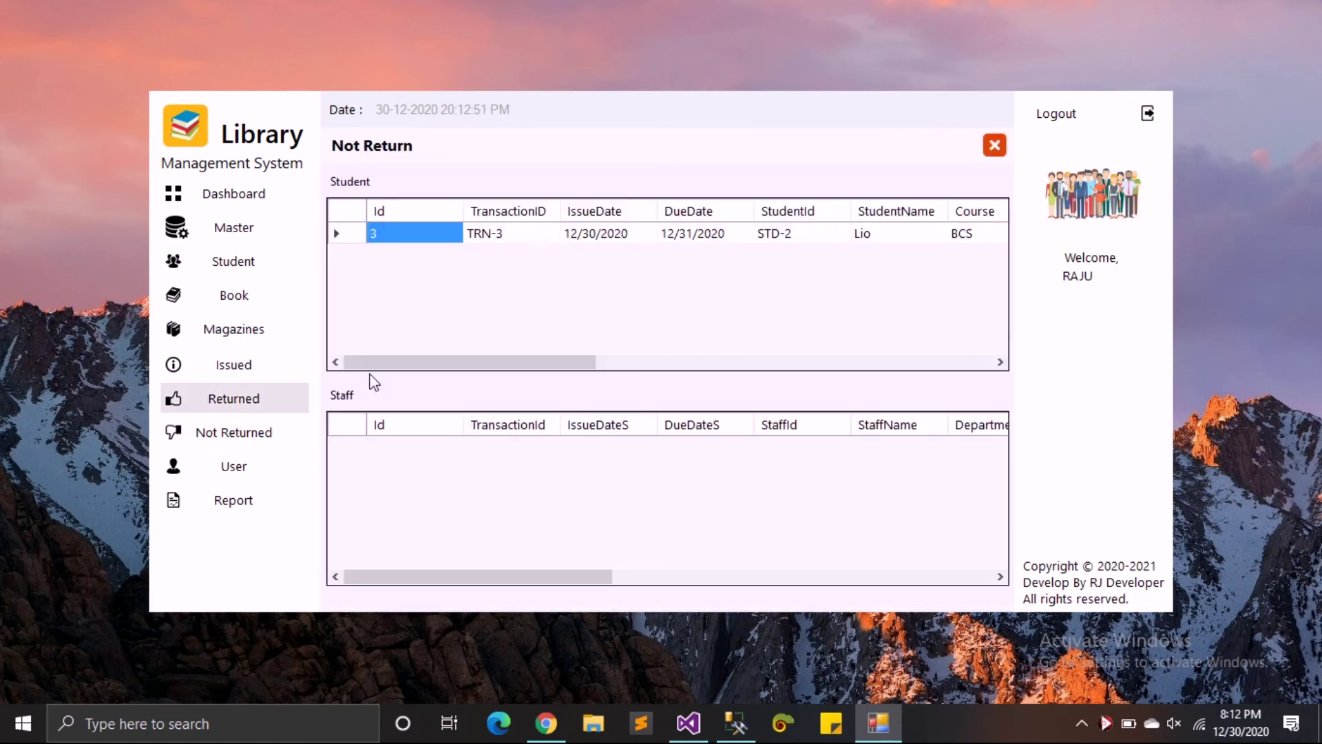
left_click_drag(475, 363, 900, 341)
left_click_drag(790, 363, 375, 413)
left_click(252, 464)
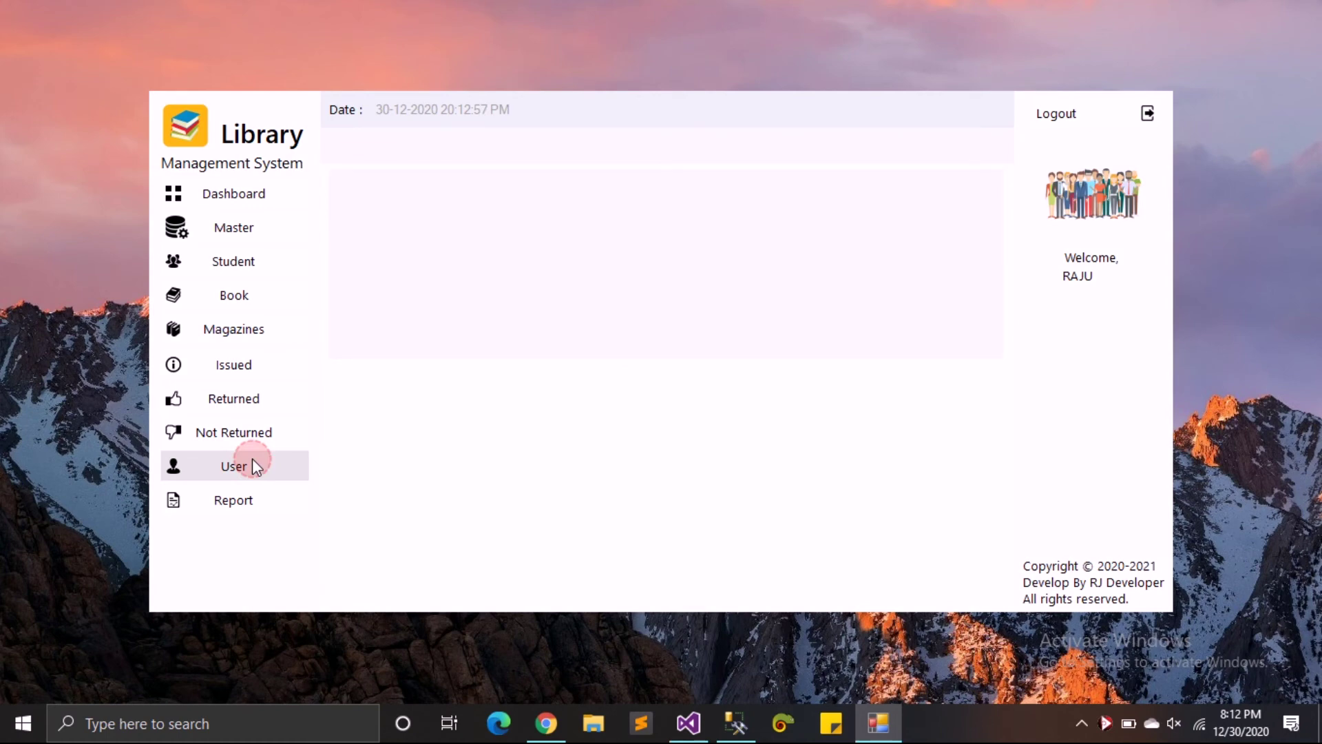
left_click(552, 196)
left_click(596, 186)
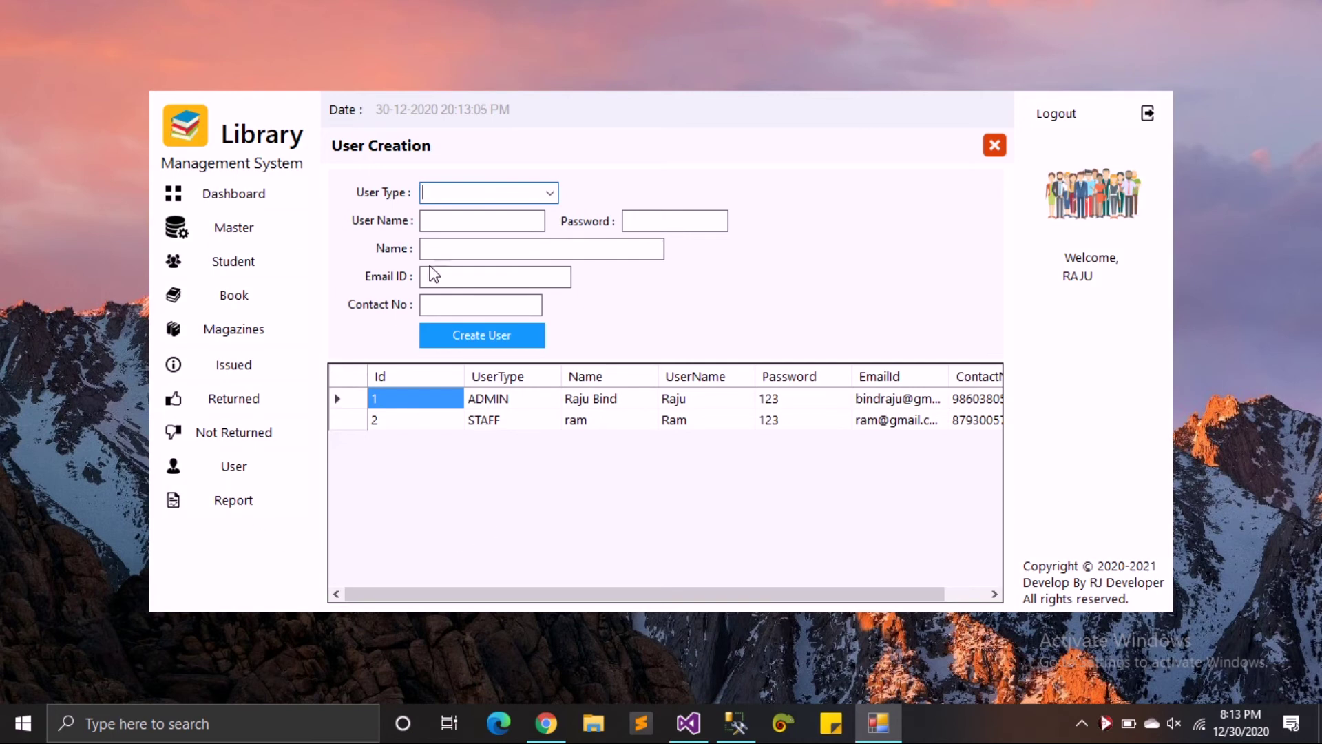
left_click(514, 254)
left_click(449, 281)
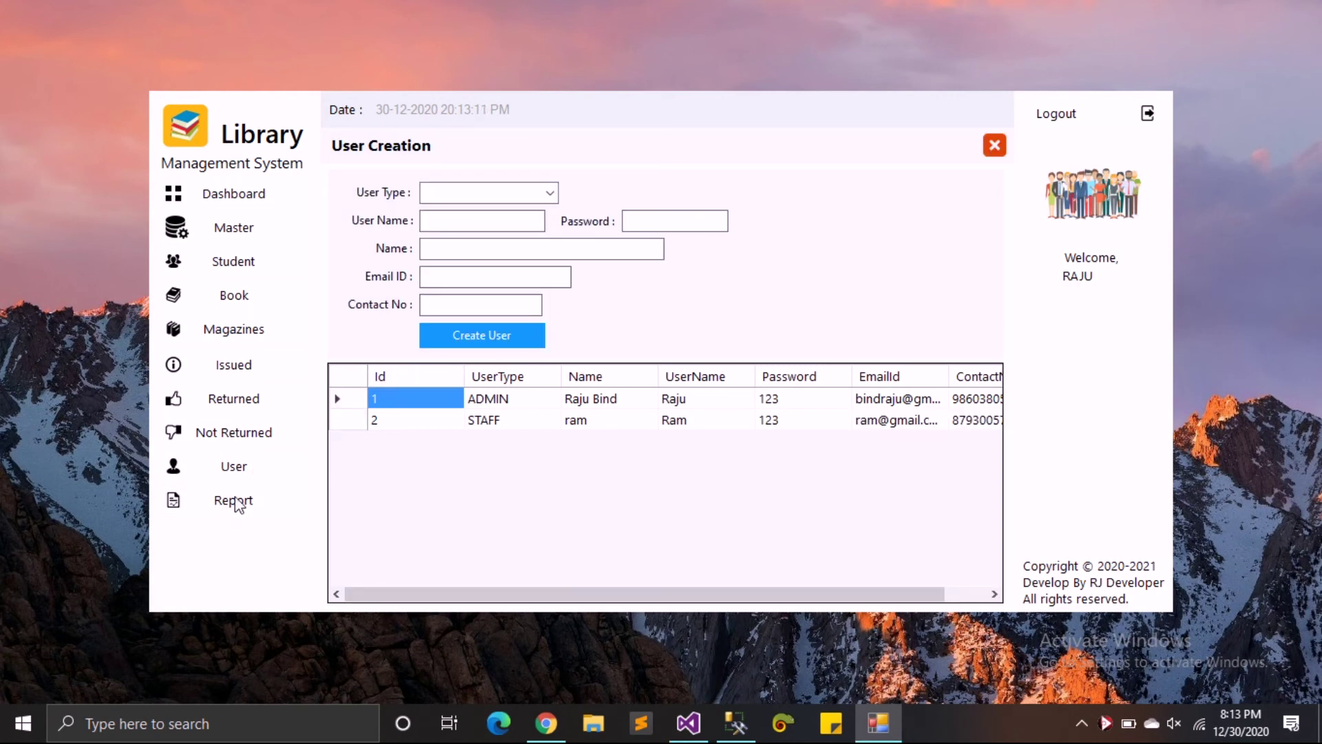
left_click(996, 143)
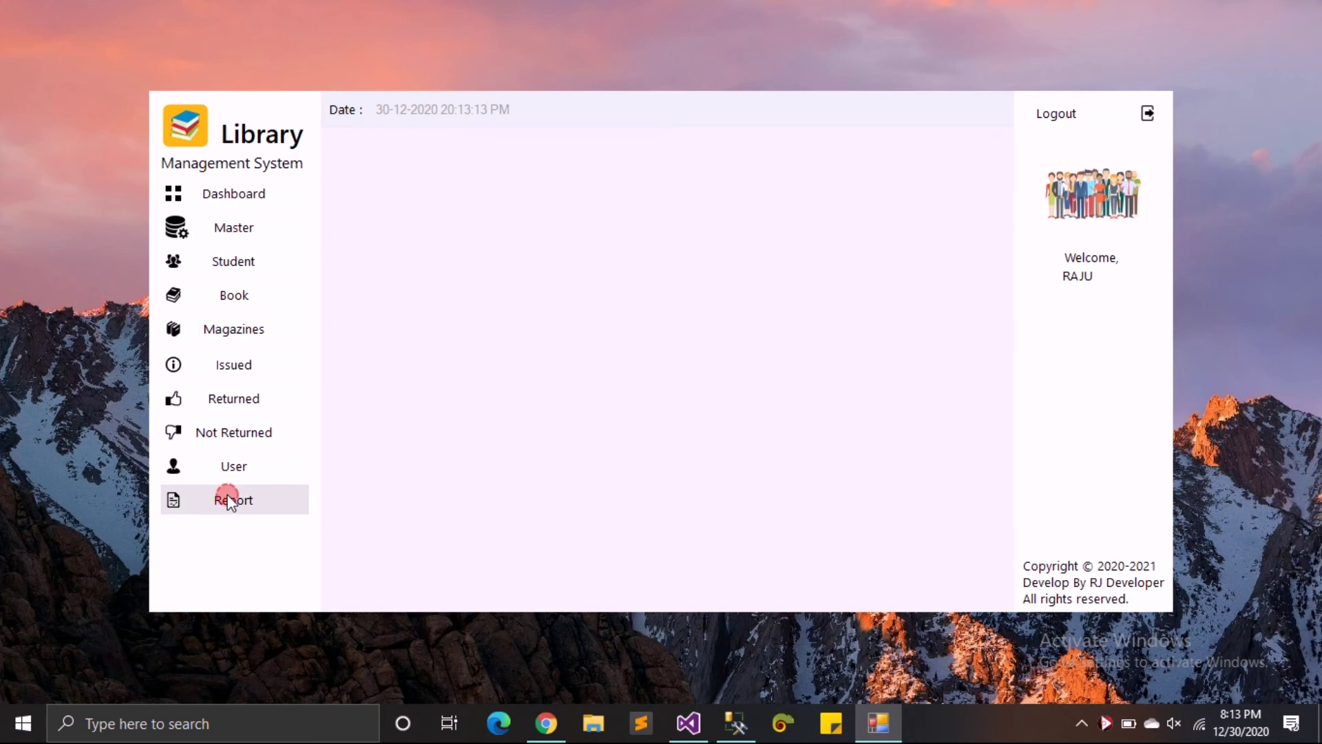
- Log out of the admin account and sign in with the staff username and password
left_click(237, 230)
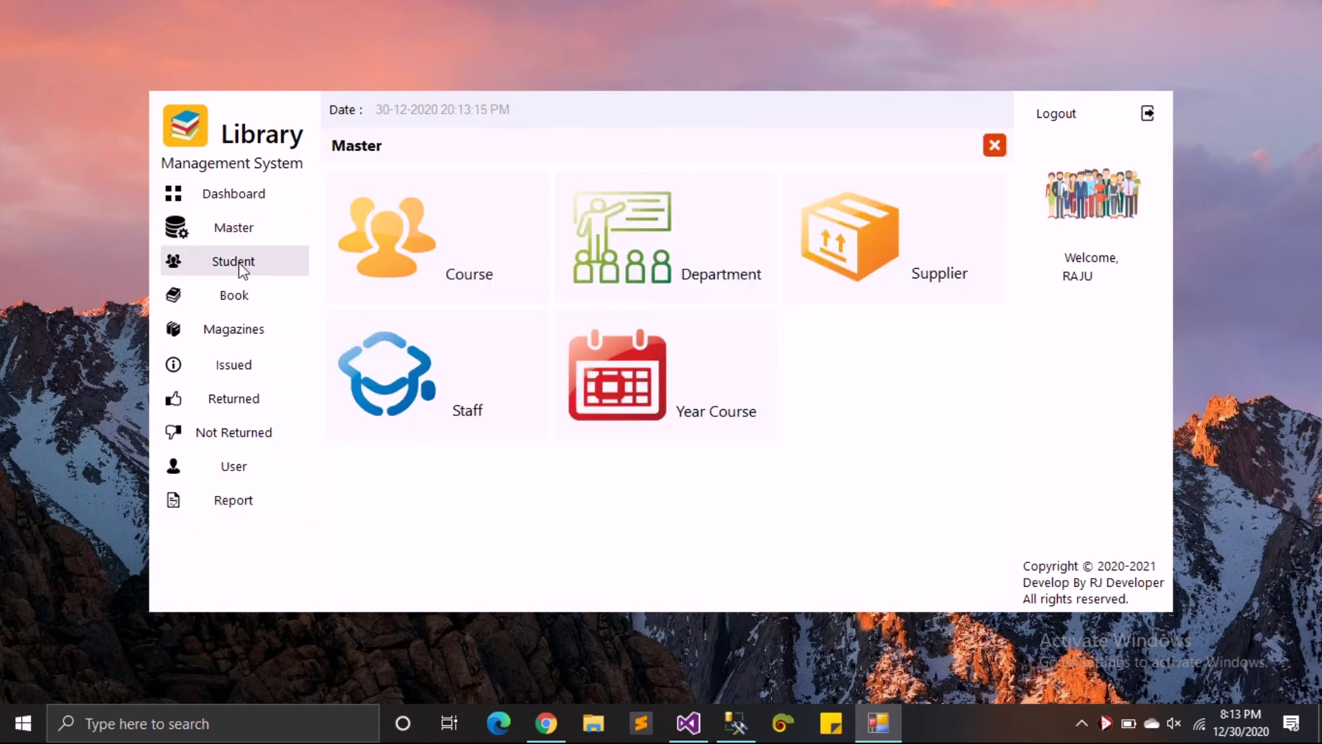
left_click(1052, 117)
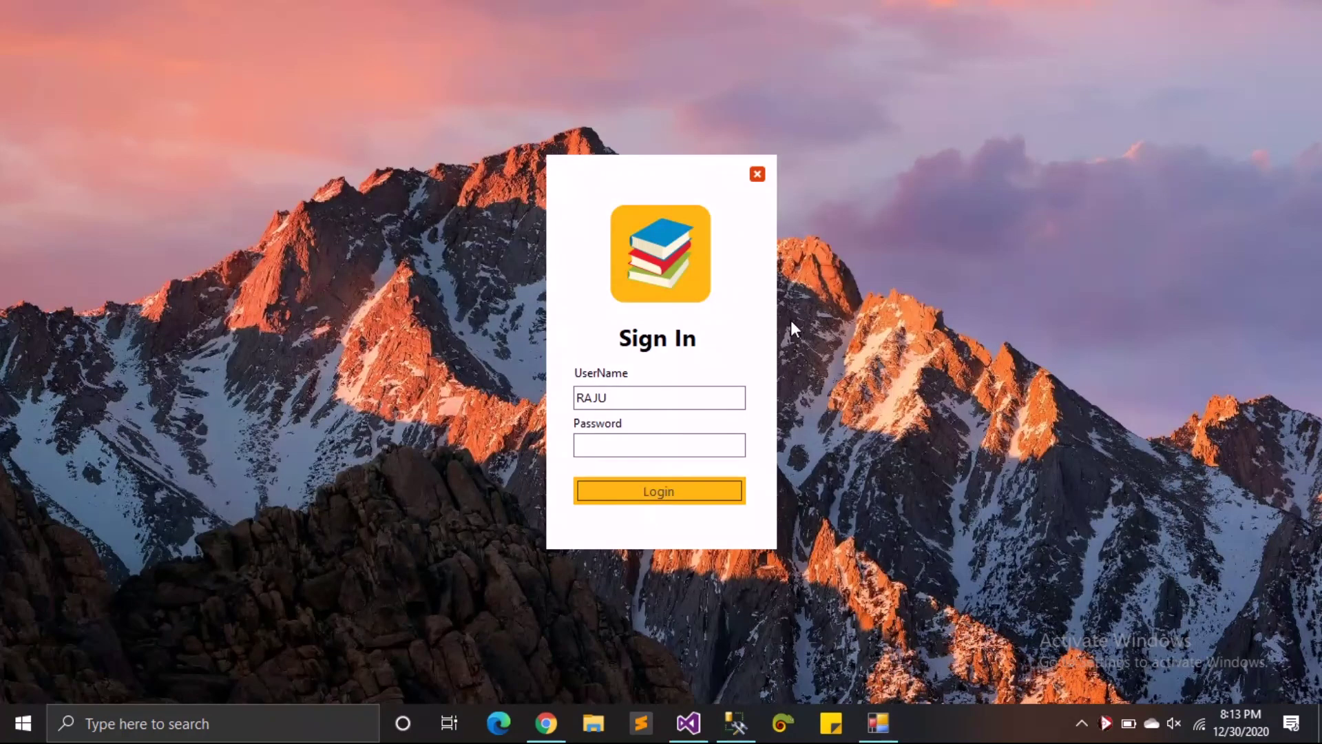
left_click_drag(650, 398, 411, 374)
type("RAM")
key("Tab")
type("123")
key("Return")
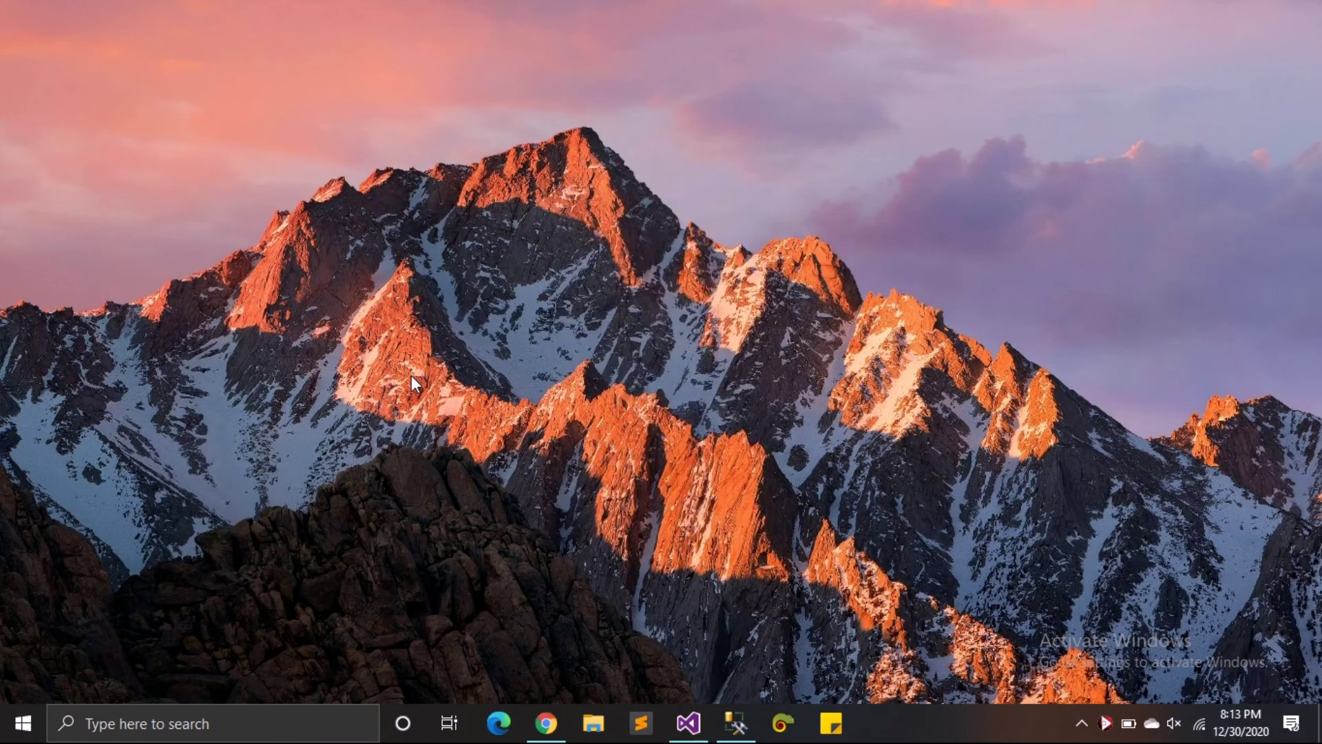
- Check that Master, User and Report are disabled, then view the Student form listing STD-1 and STD-2
left_click(260, 227)
left_click(272, 468)
left_click(267, 500)
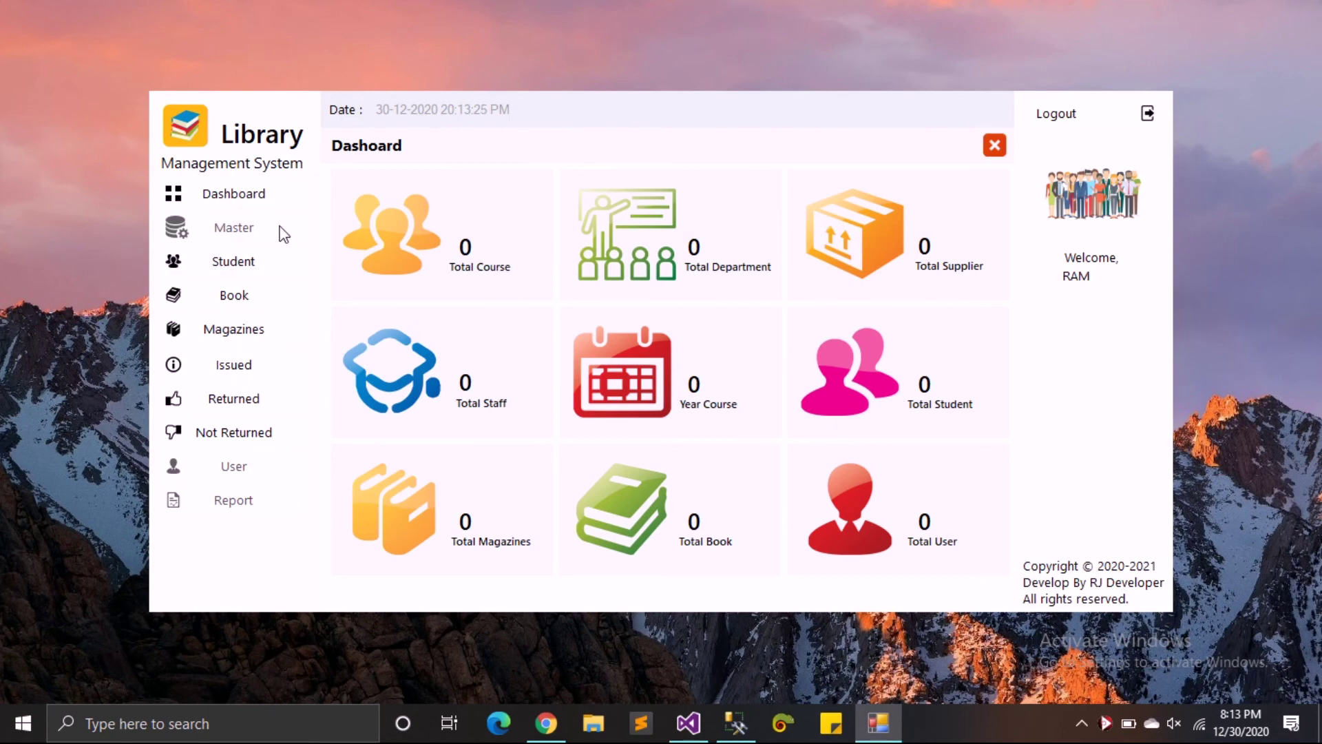
left_click(266, 259)
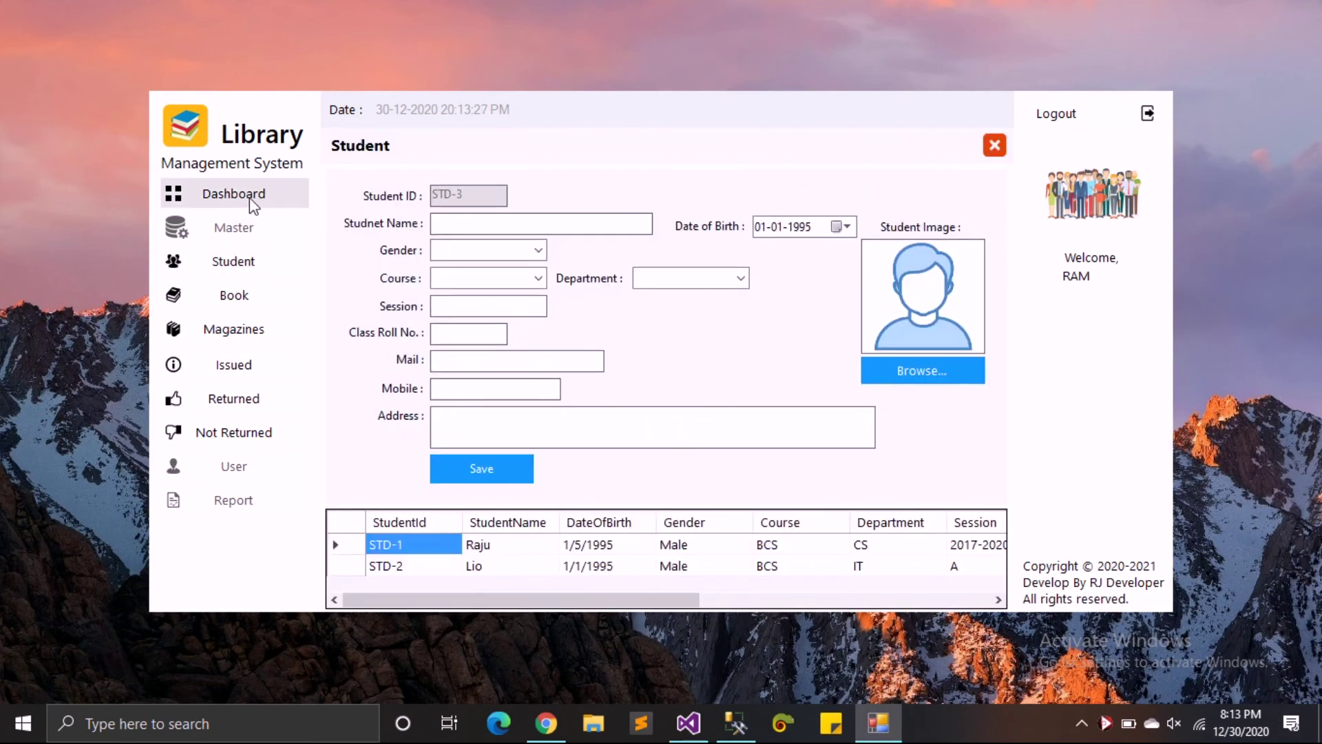
left_click(252, 199)
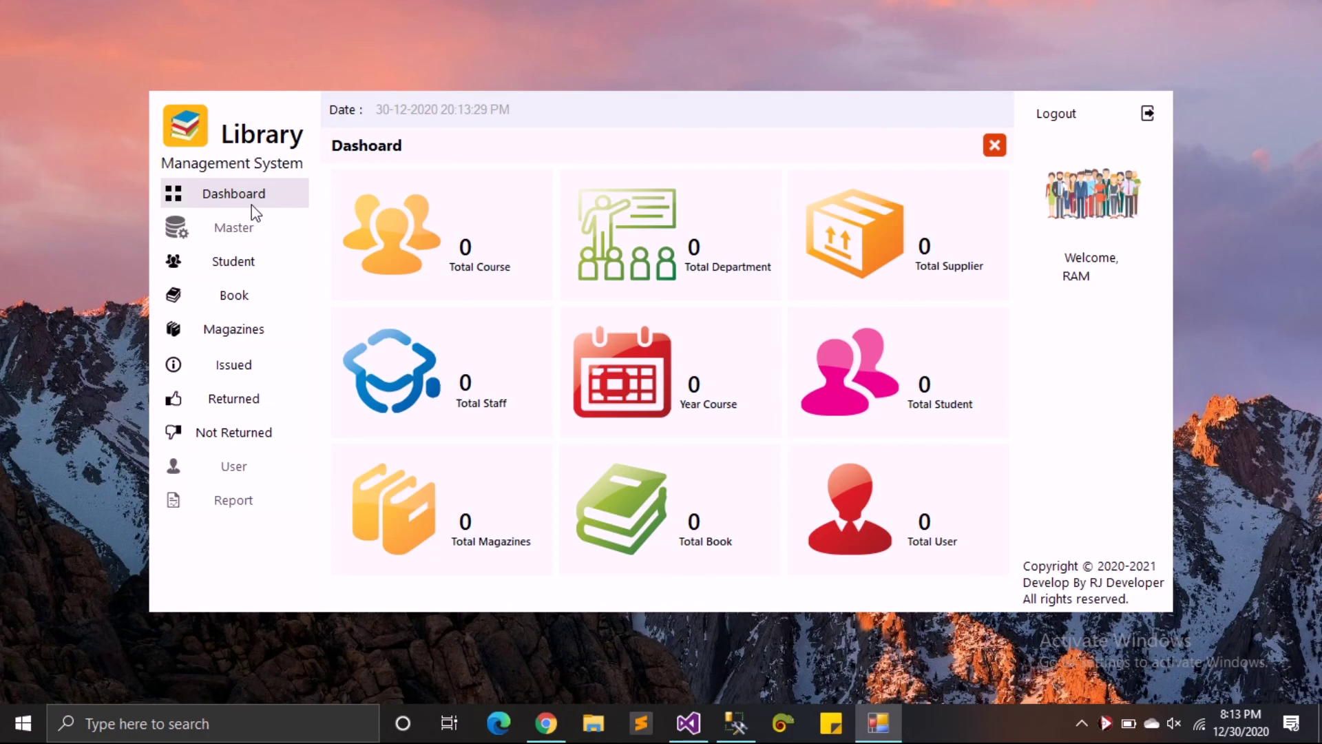